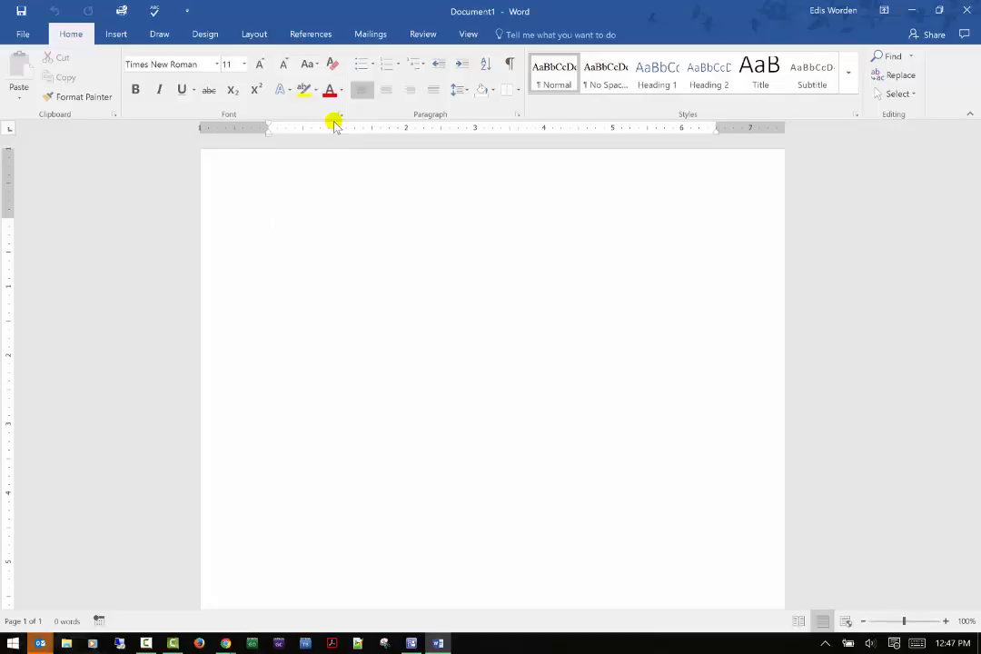
pyautogui.click(33, 93)
pyautogui.click(33, 93)
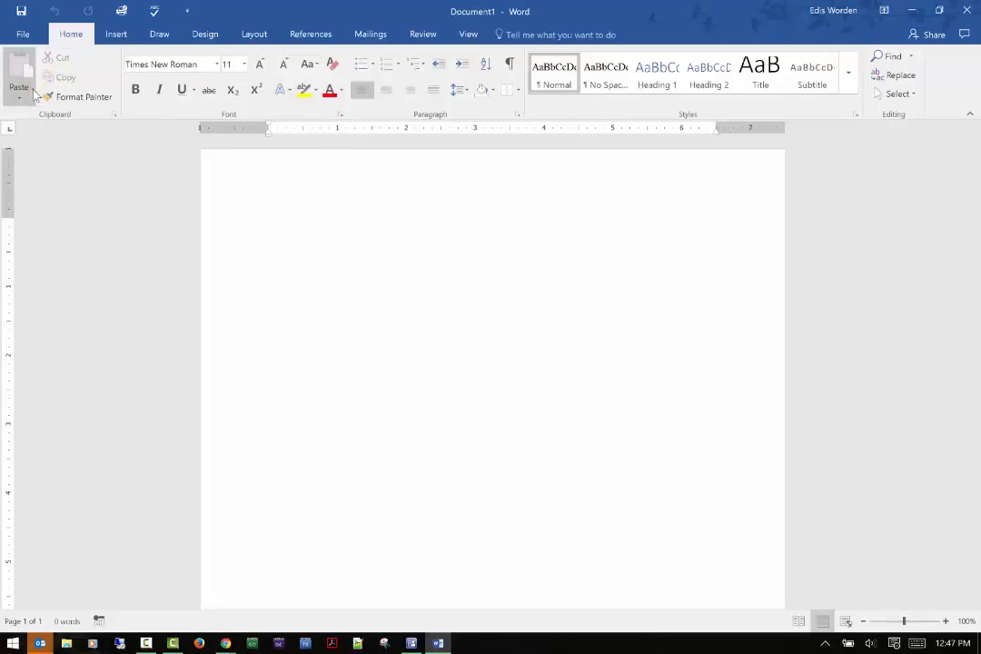
pyautogui.click(203, 195)
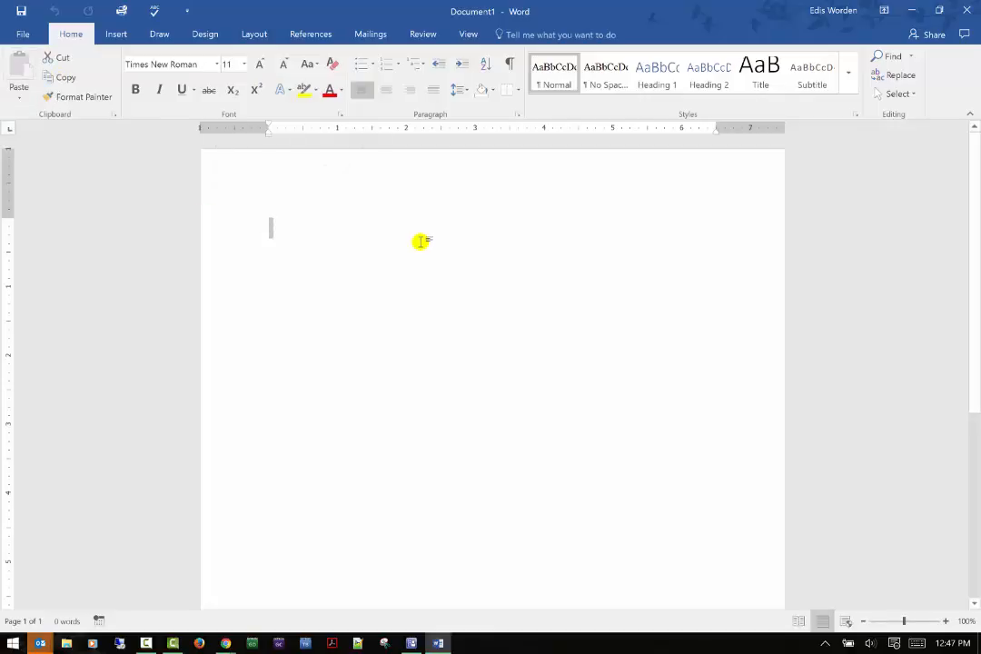
pyautogui.click(116, 34)
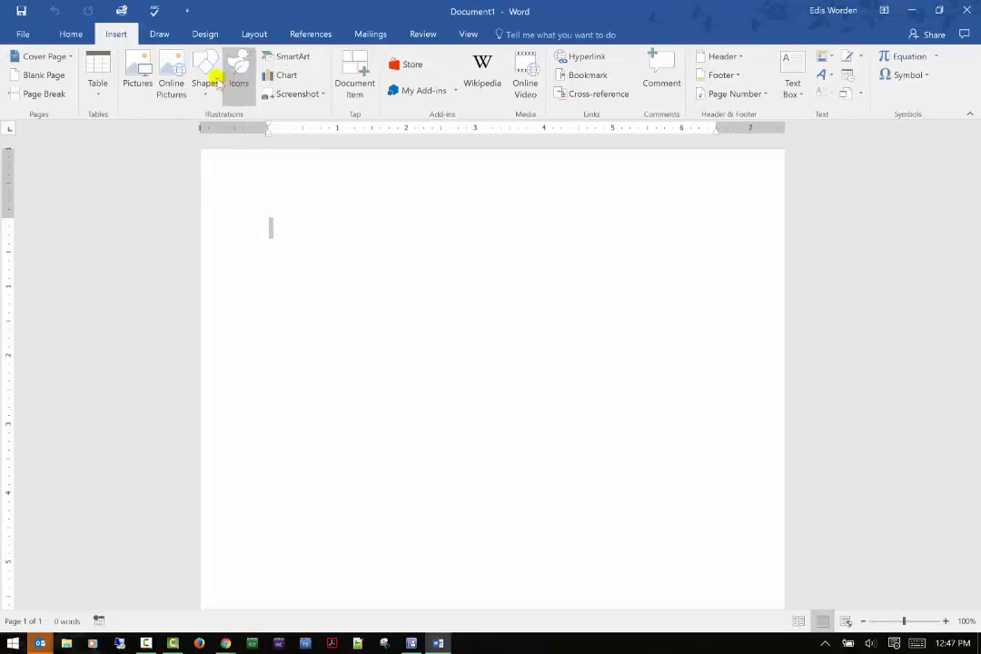
pyautogui.click(162, 59)
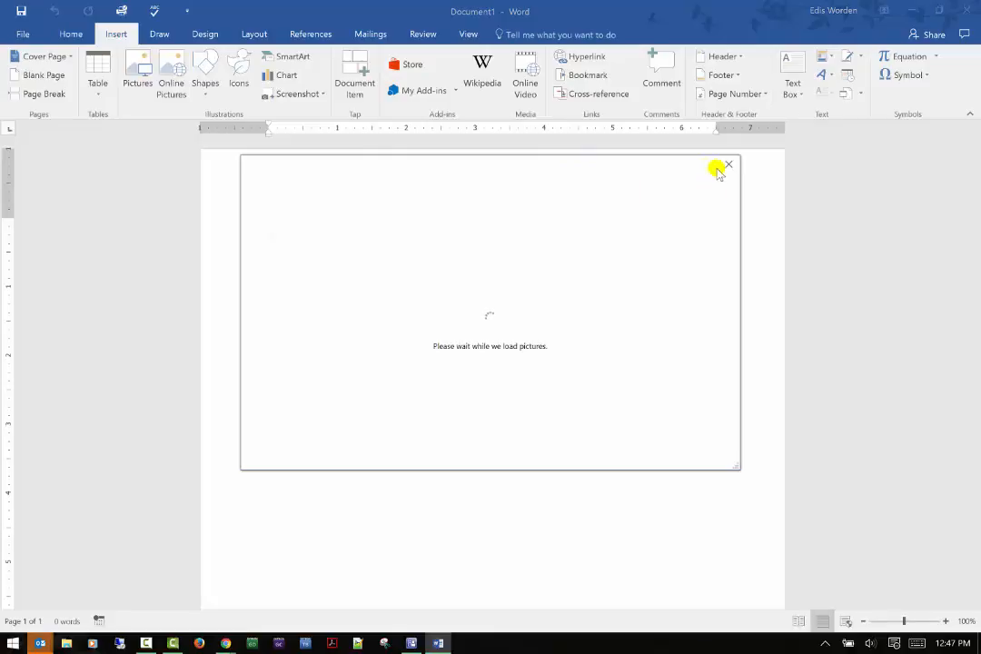
pyautogui.click(730, 165)
pyautogui.click(171, 82)
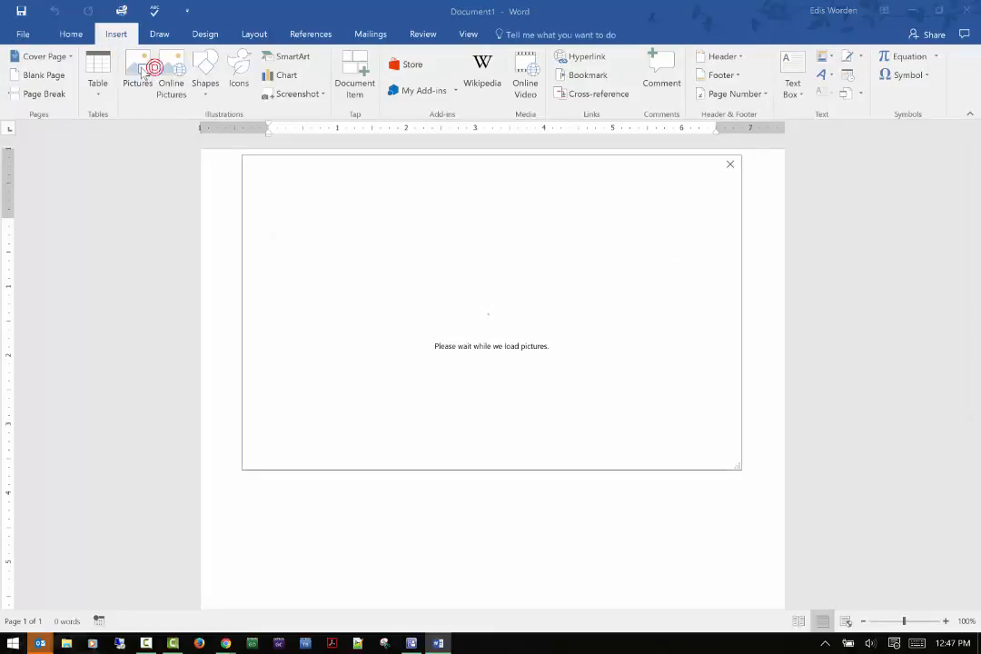
pyautogui.click(731, 163)
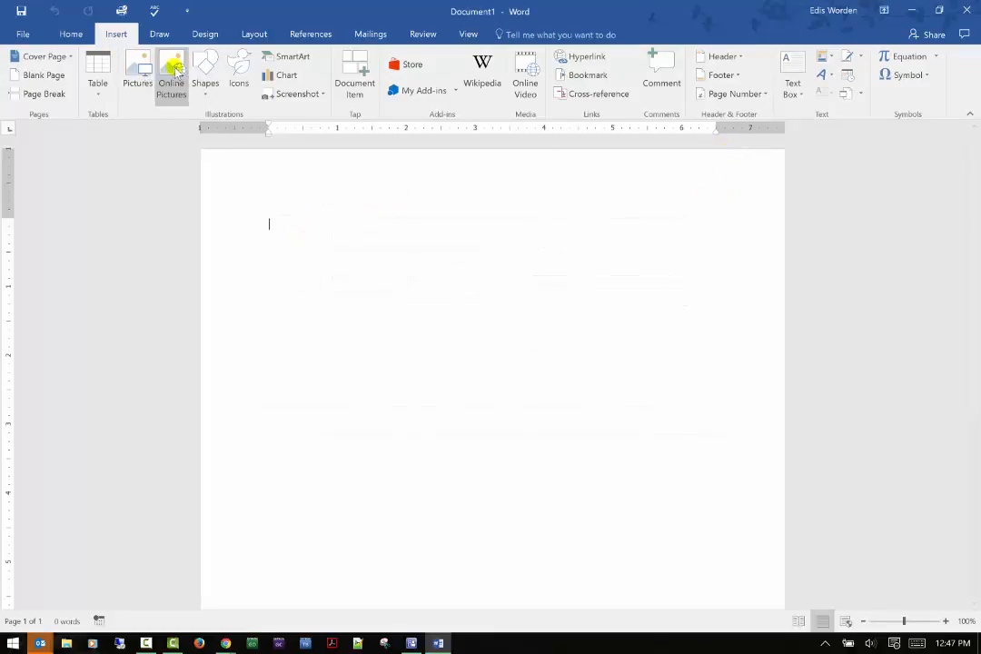
# - Insert the picture oitowl2.png from the OIT folder in Pictures at the start of the document
pyautogui.click(146, 71)
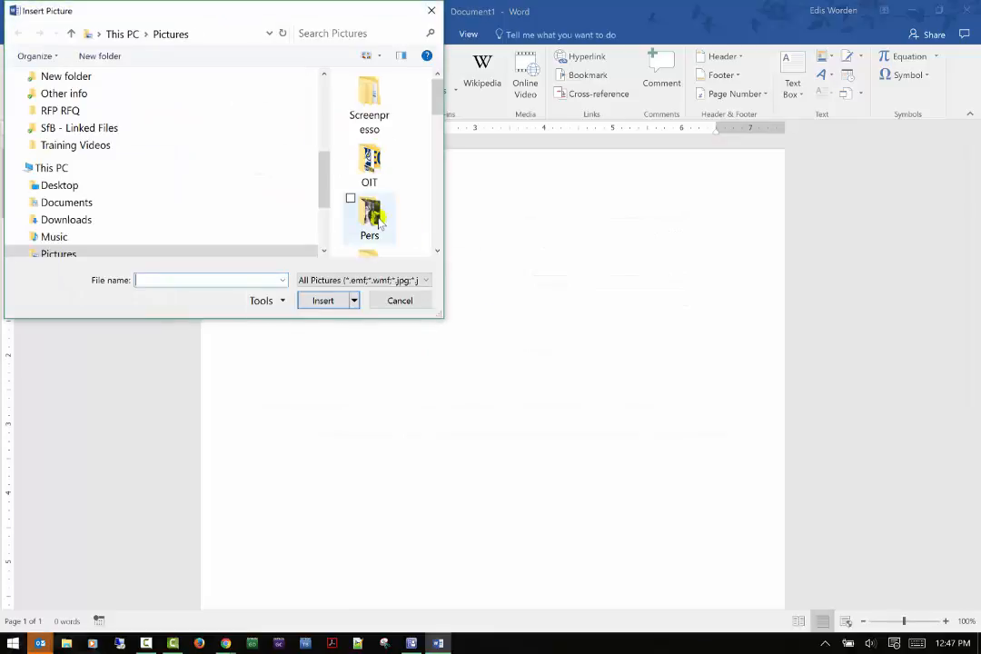
pyautogui.doubleClick(369, 169)
pyautogui.click(375, 163)
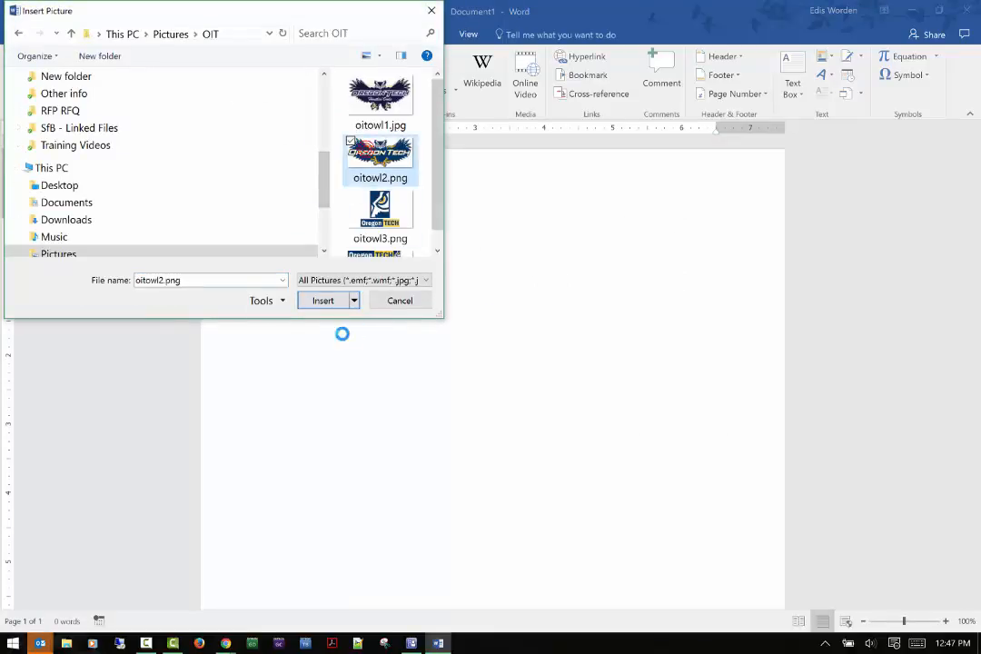
pyautogui.click(335, 304)
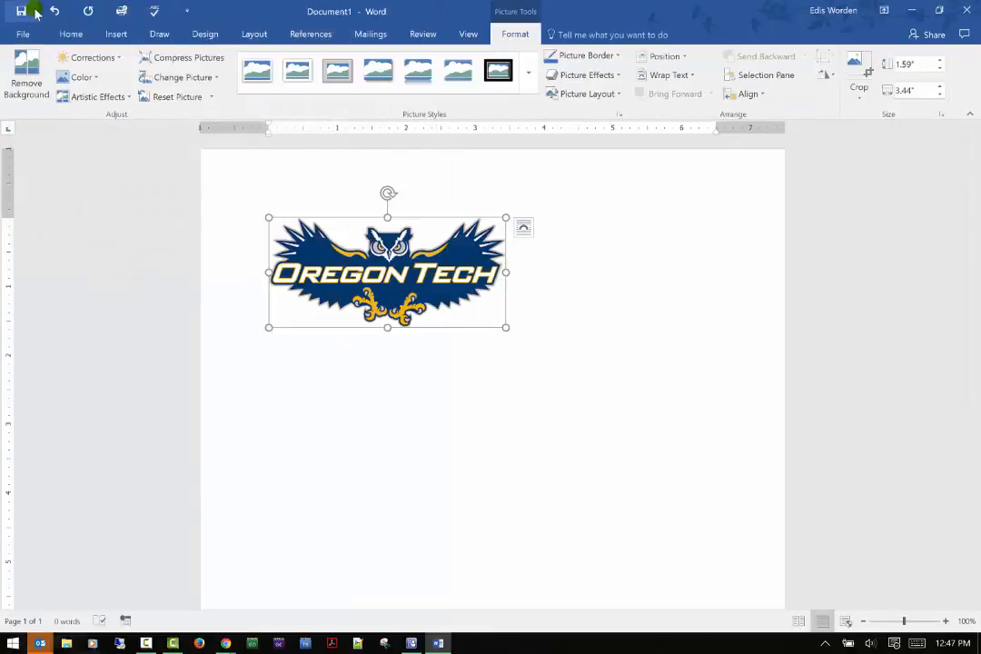
# - Copy the Oregon Tech logo and paste a duplicate into the document using the Picture paste option
pyautogui.click(60, 34)
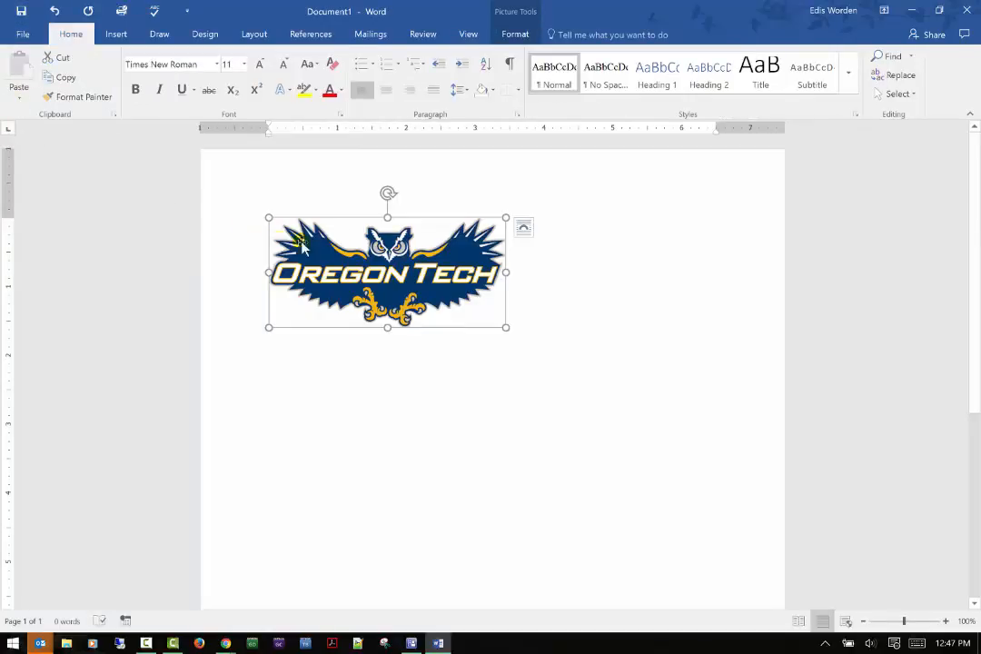
pyautogui.click(60, 78)
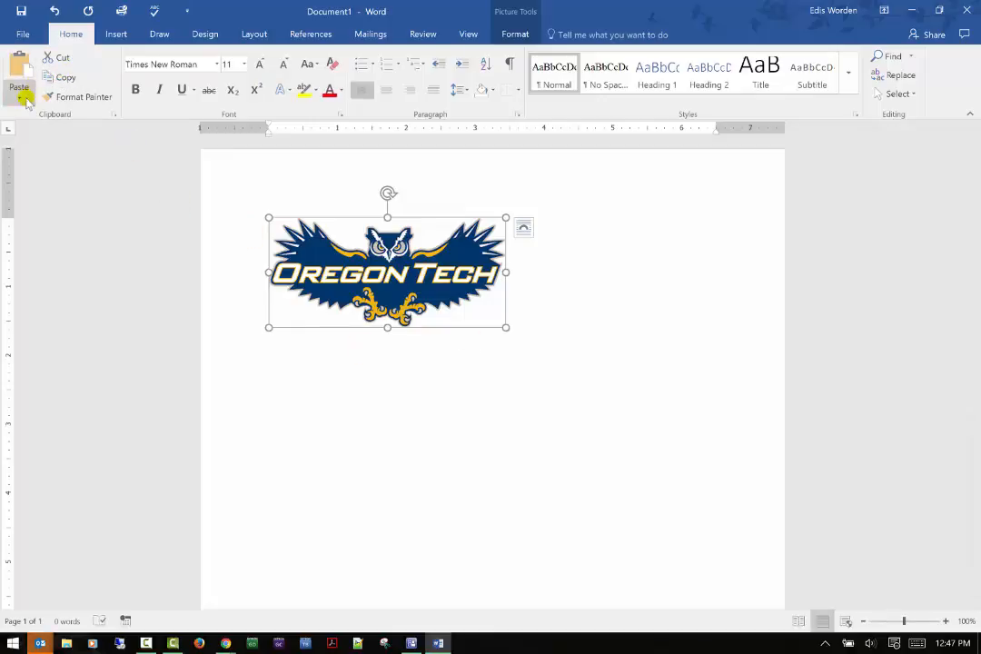
pyautogui.click(26, 101)
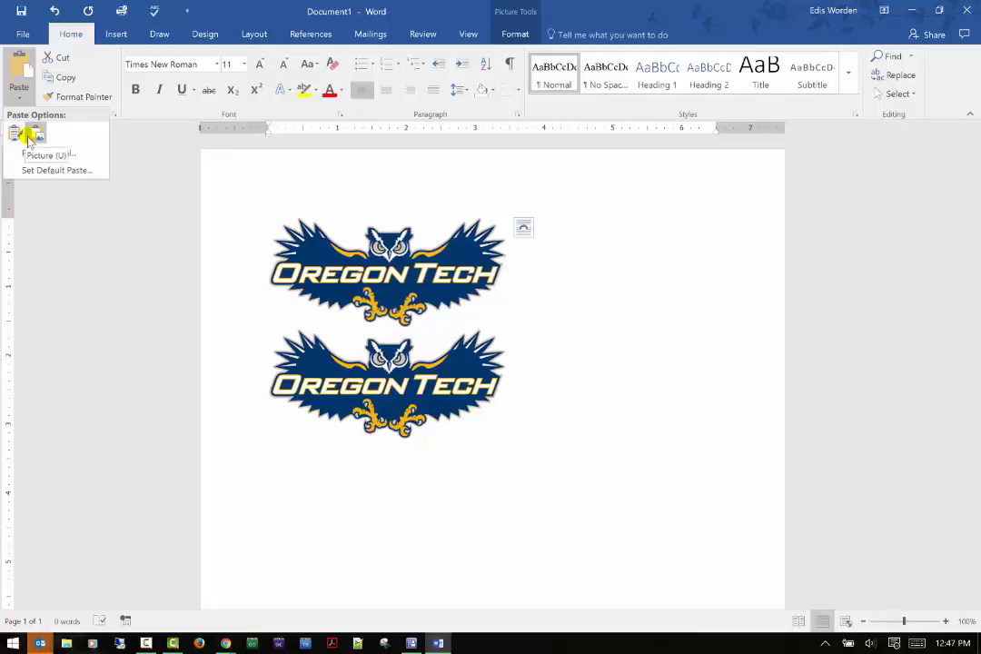
pyautogui.click(28, 136)
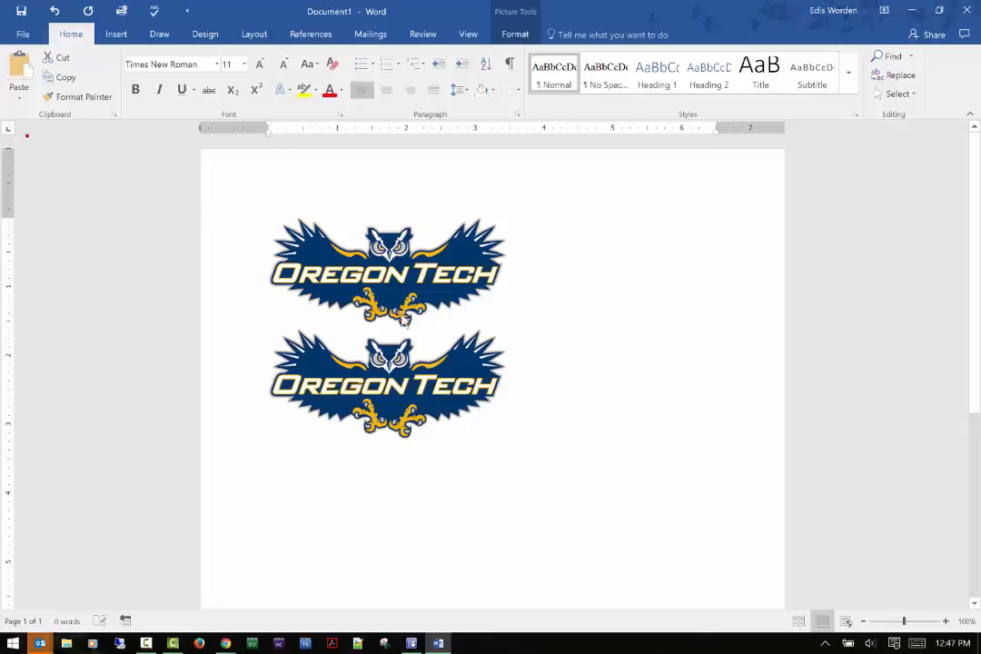
# - Enter the text "Test test test" directly after the second logo
pyautogui.click(587, 389)
pyautogui.write('Tes')
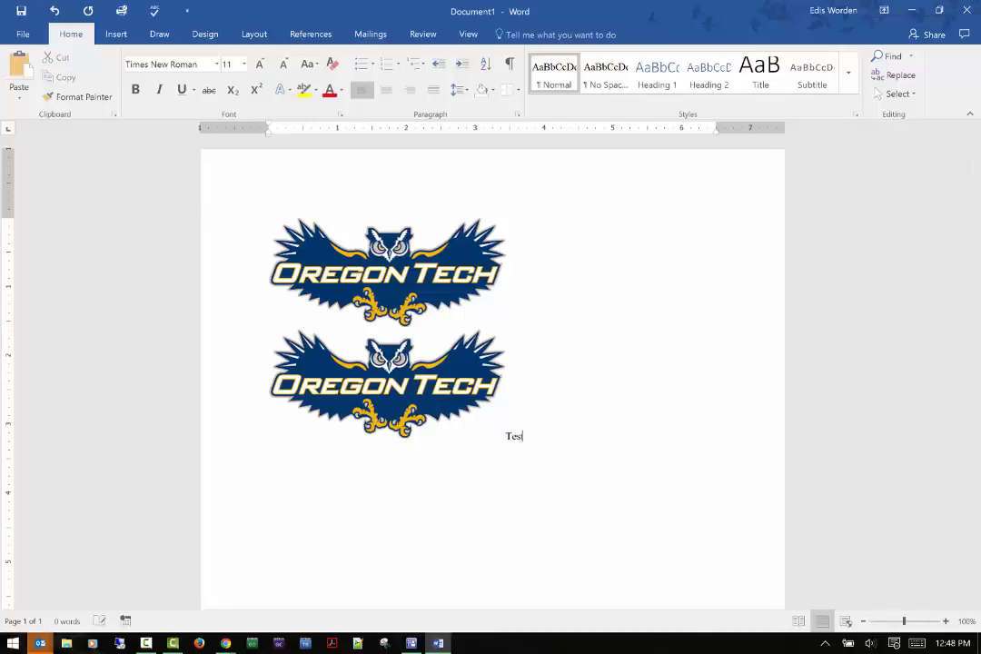
pyautogui.write('t test test')
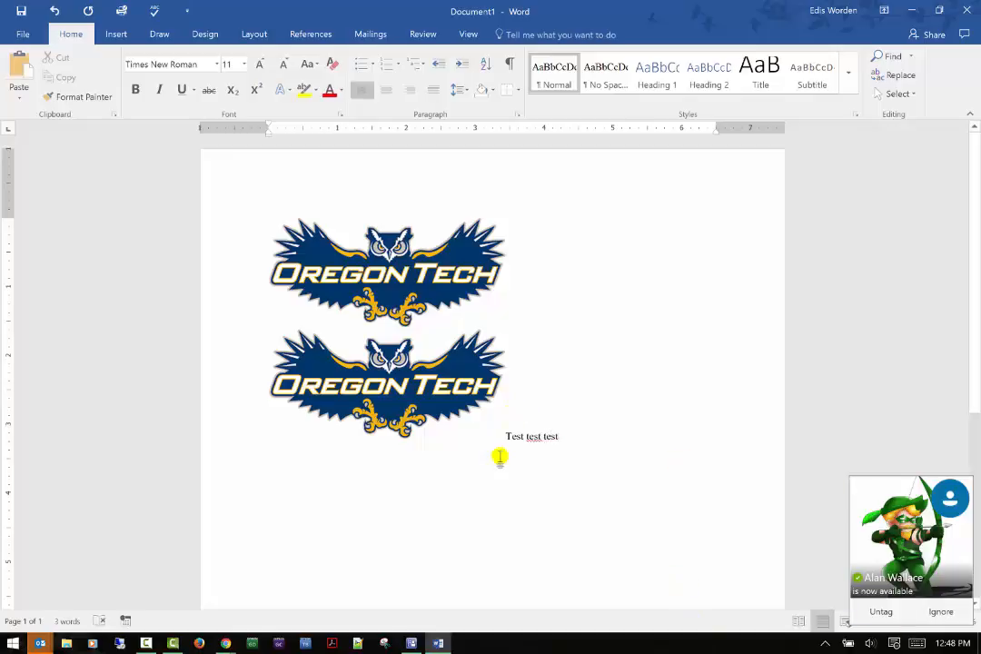
# - Copy the text "Test test test" and preview the paste options for text without pasting it
pyautogui.moveTo(565, 443); pyautogui.dragTo(563, 440)
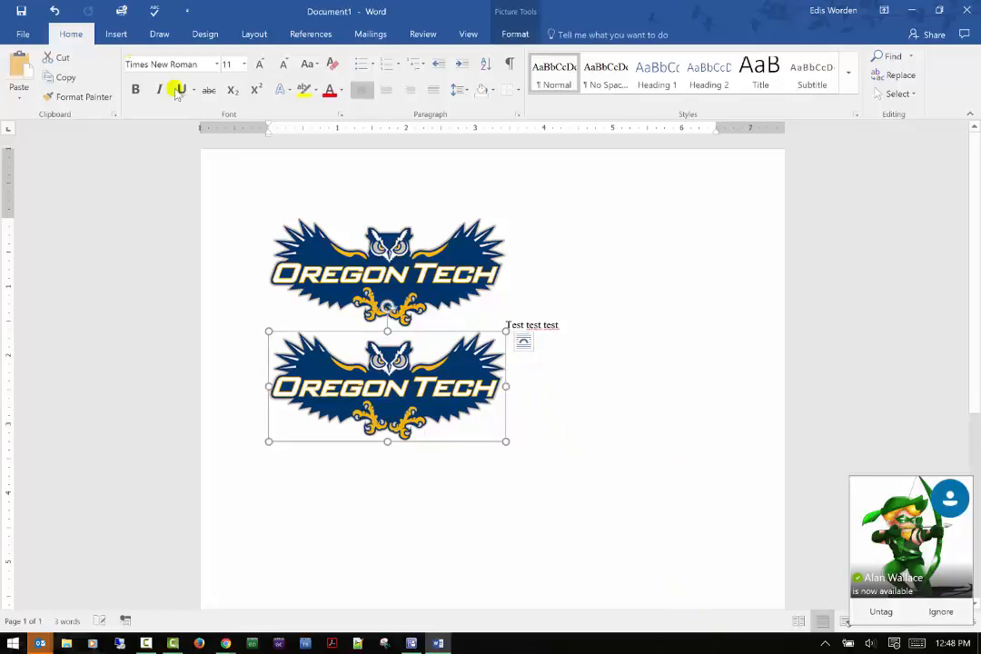
pyautogui.click(561, 299)
pyautogui.moveTo(558, 324); pyautogui.dragTo(506, 320)
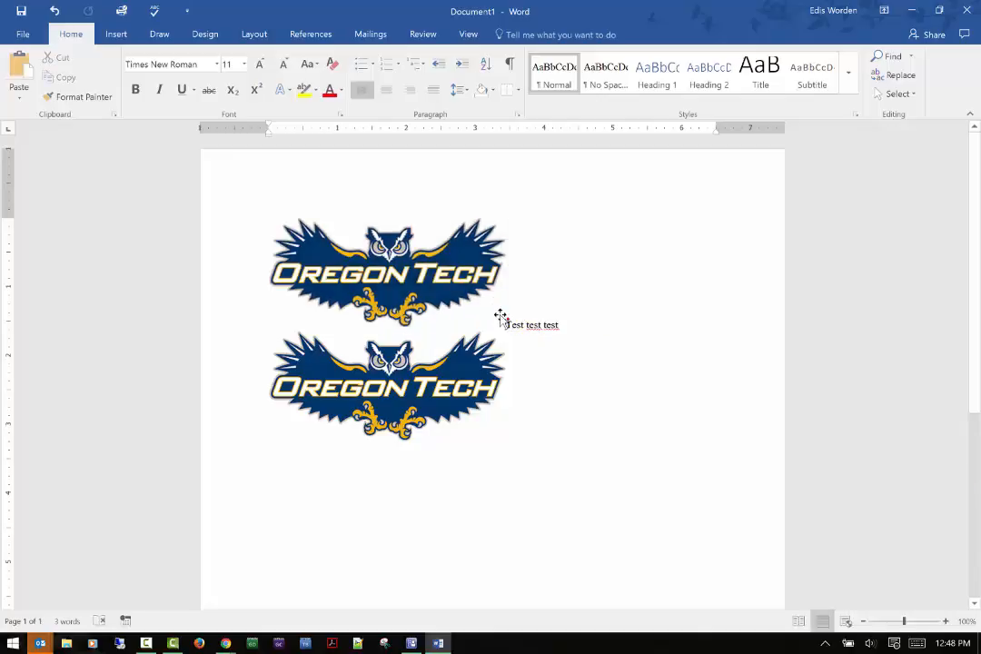
pyautogui.click(503, 322)
pyautogui.click(541, 319)
pyautogui.moveTo(564, 327); pyautogui.dragTo(517, 329)
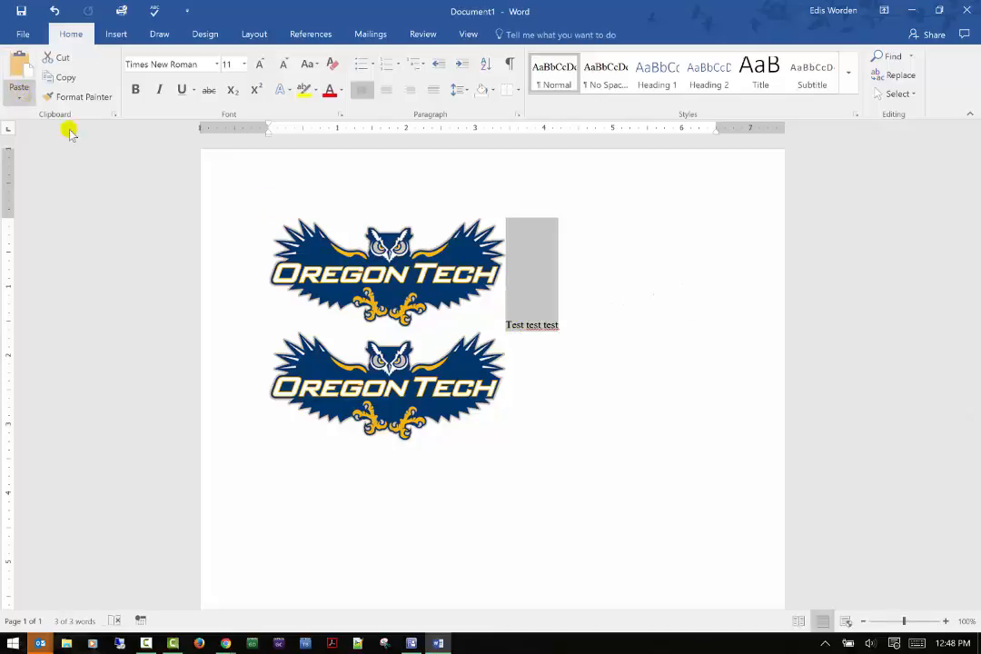
pyautogui.click(64, 78)
pyautogui.click(19, 100)
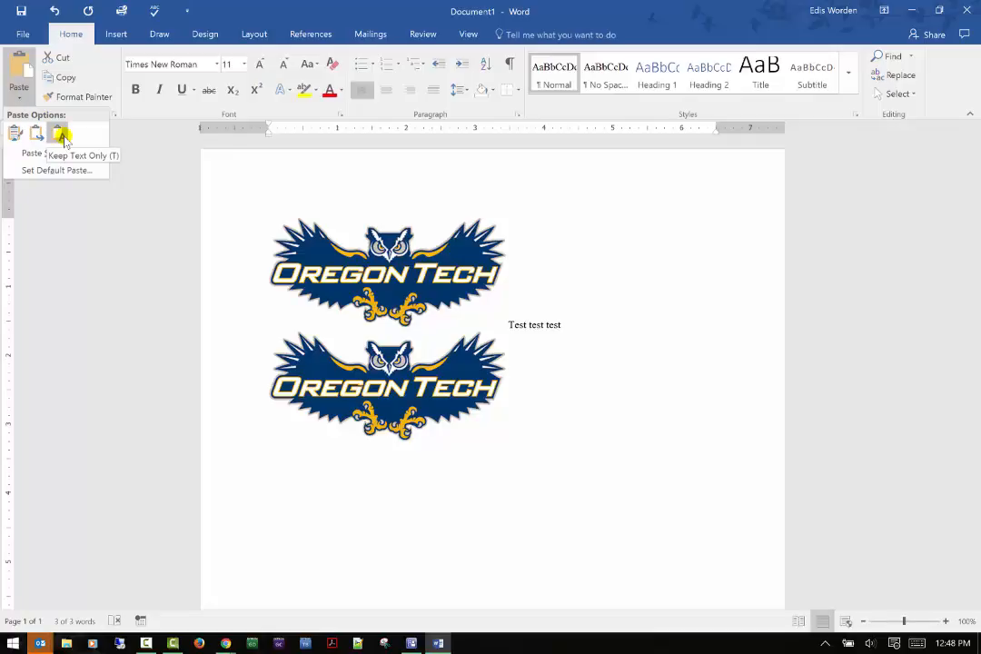
pyautogui.click(465, 275)
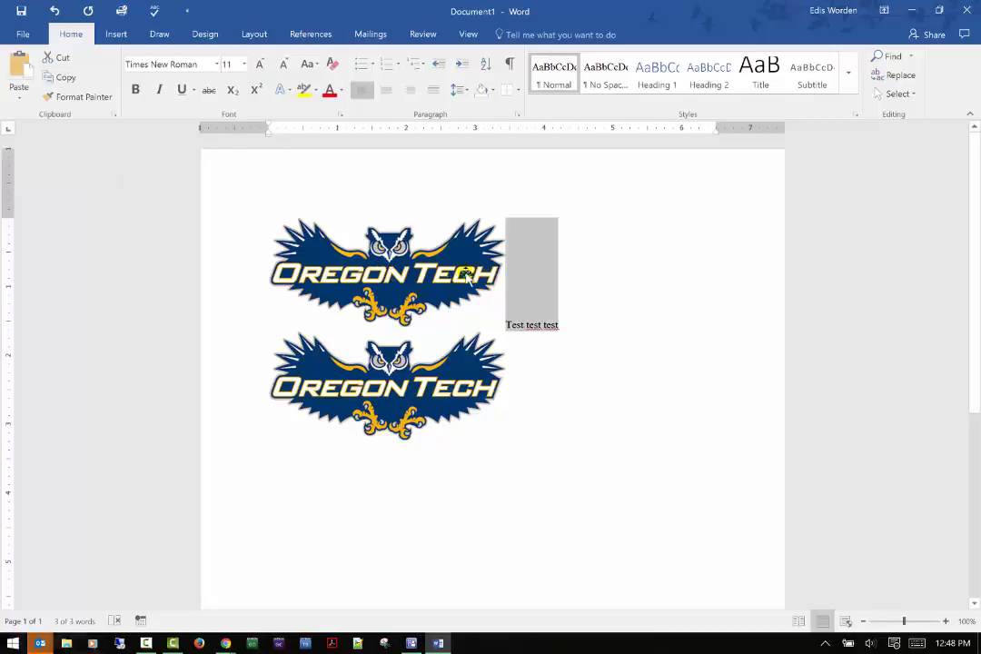
pyautogui.click(591, 329)
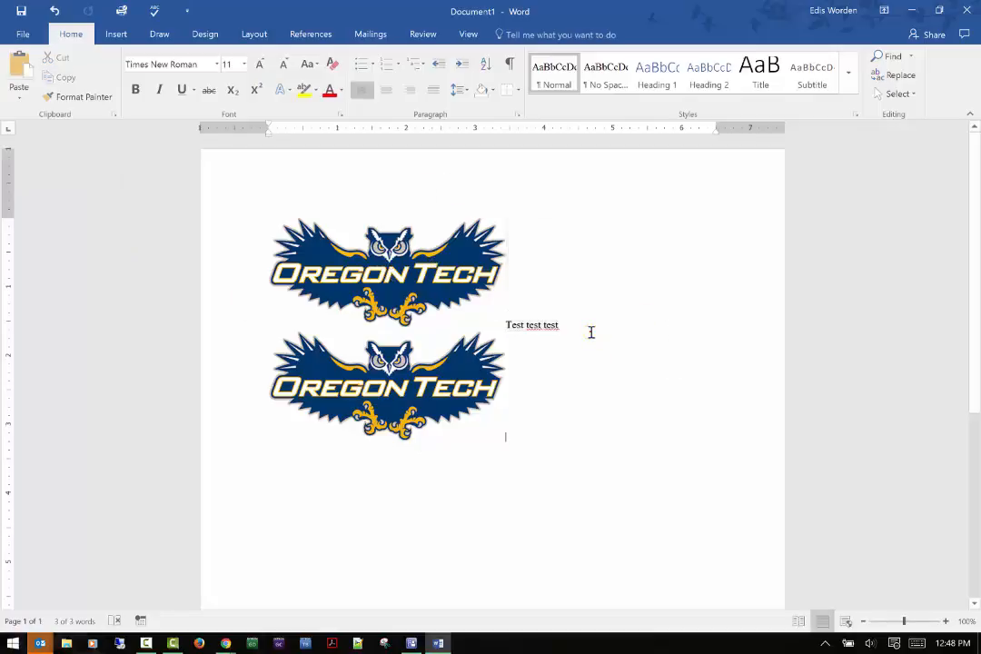
pyautogui.click(587, 331)
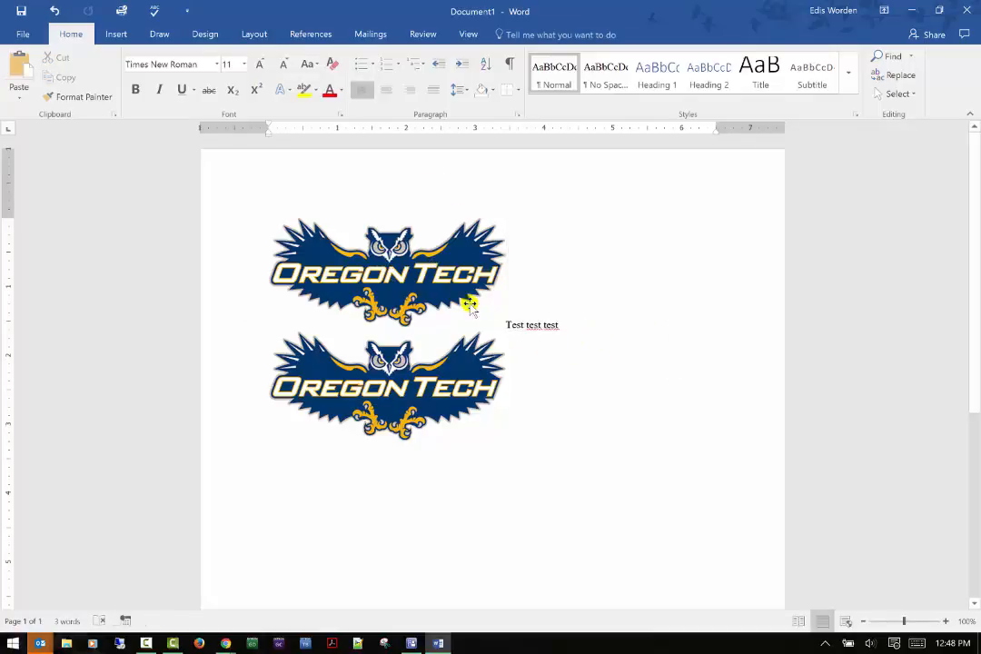
pyautogui.click(98, 96)
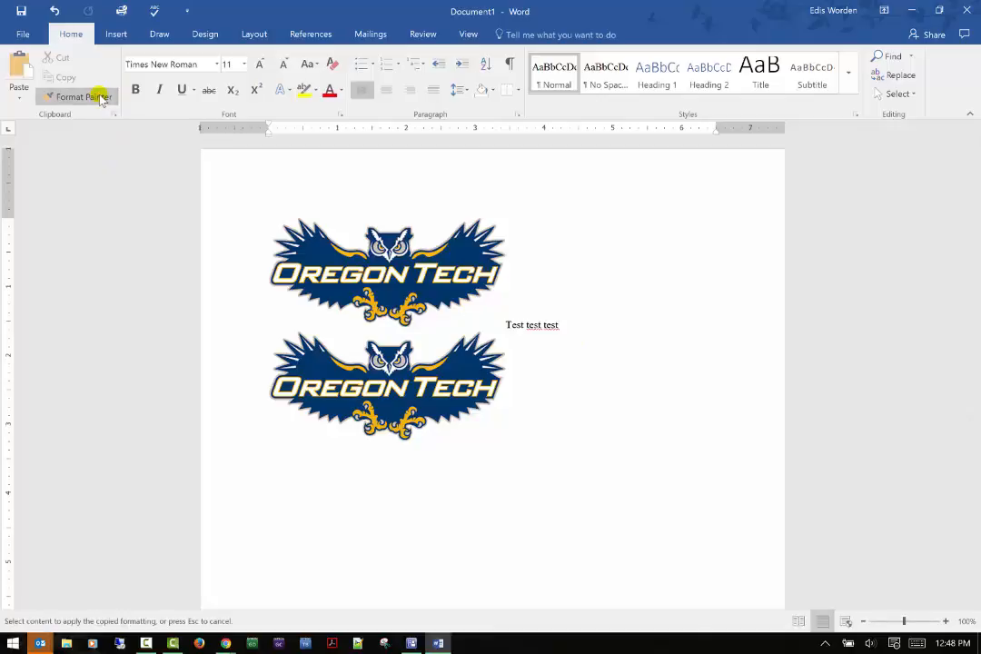
pyautogui.click(102, 98)
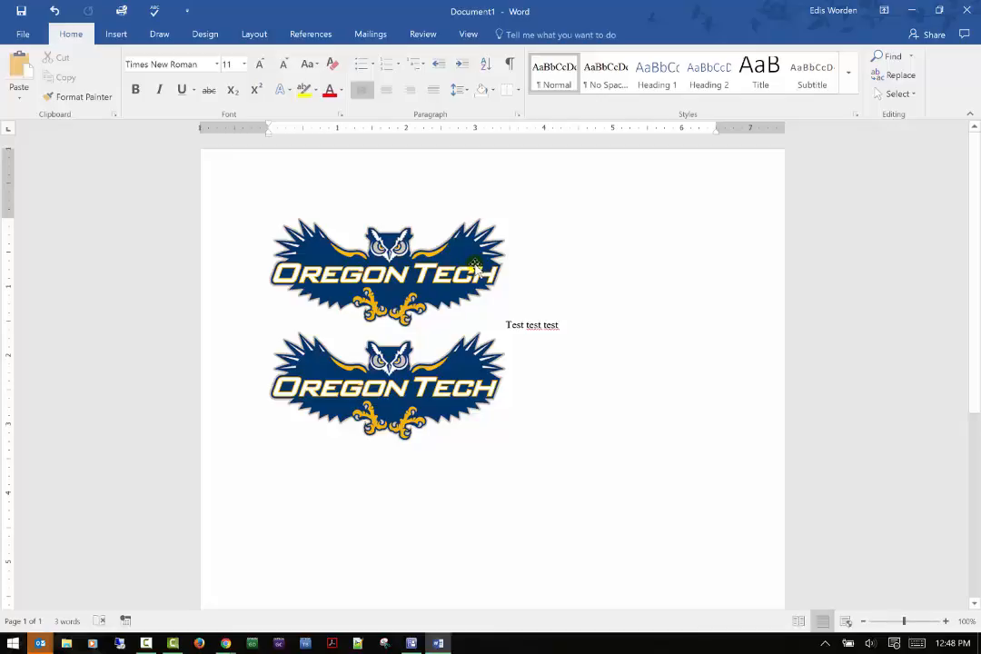
# - Look through the available fonts in the font list without choosing one
pyautogui.click(218, 65)
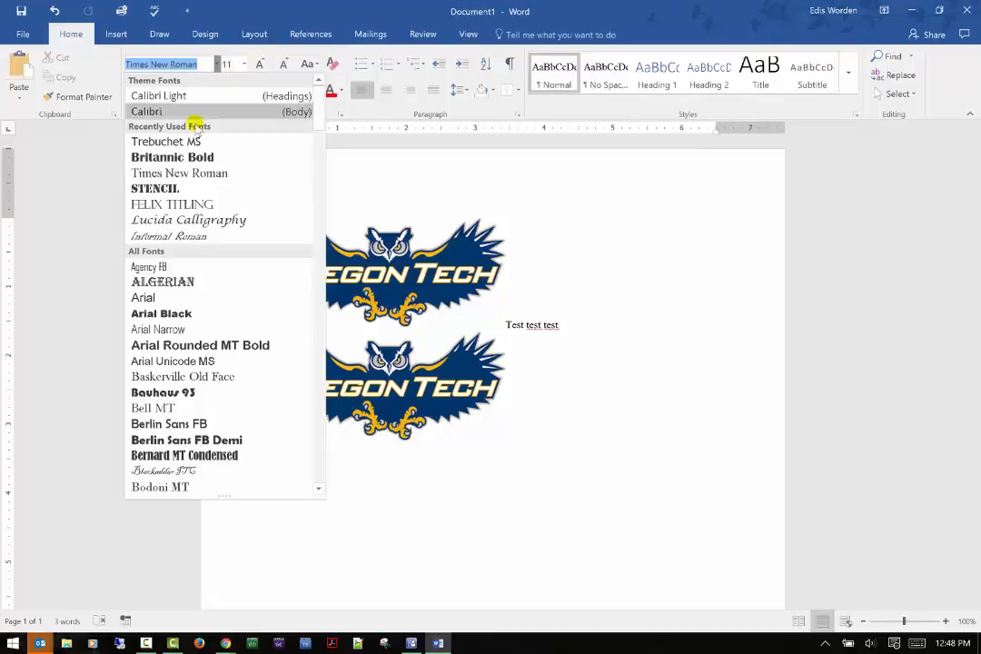
pyautogui.scroll(-6, 212, 418)
pyautogui.scroll(-8, 212, 416)
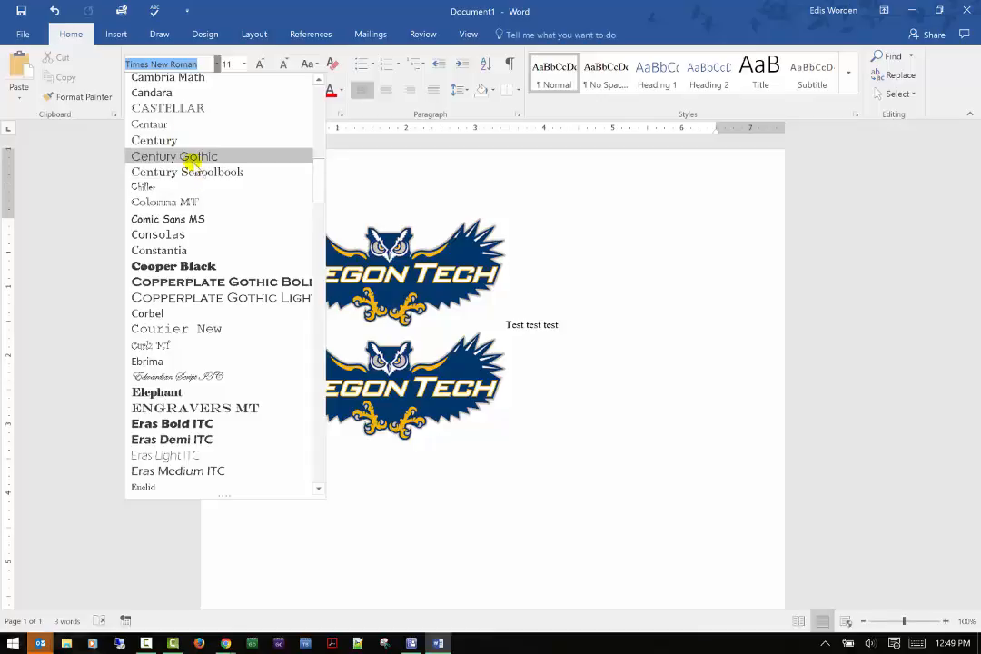
pyautogui.scroll(-1, 197, 171)
pyautogui.scroll(2, 172, 127)
pyautogui.scroll(3, 168, 127)
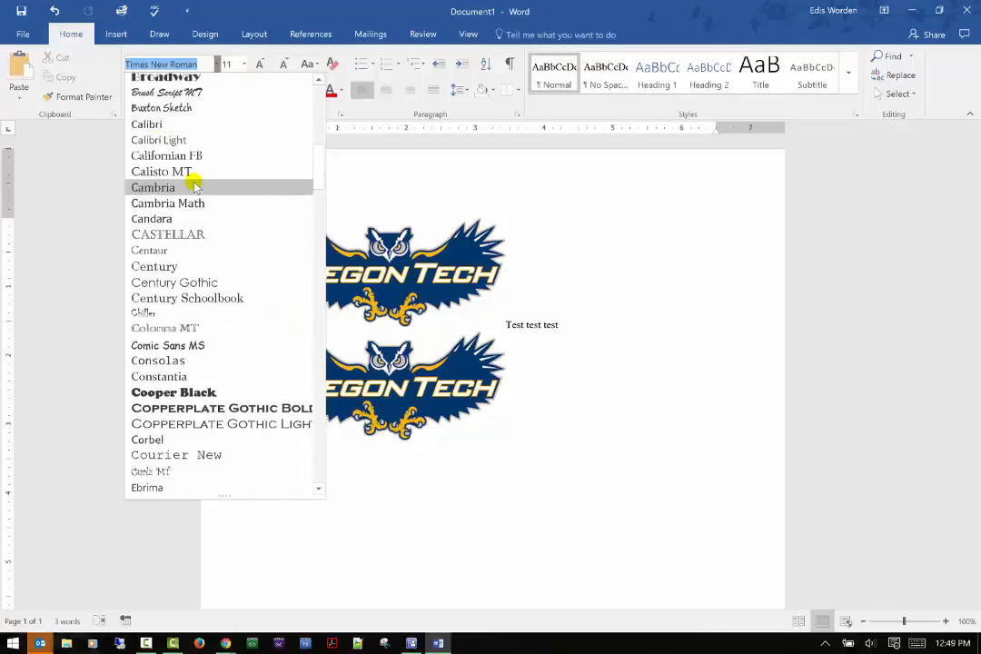
pyautogui.scroll(-1, 197, 186)
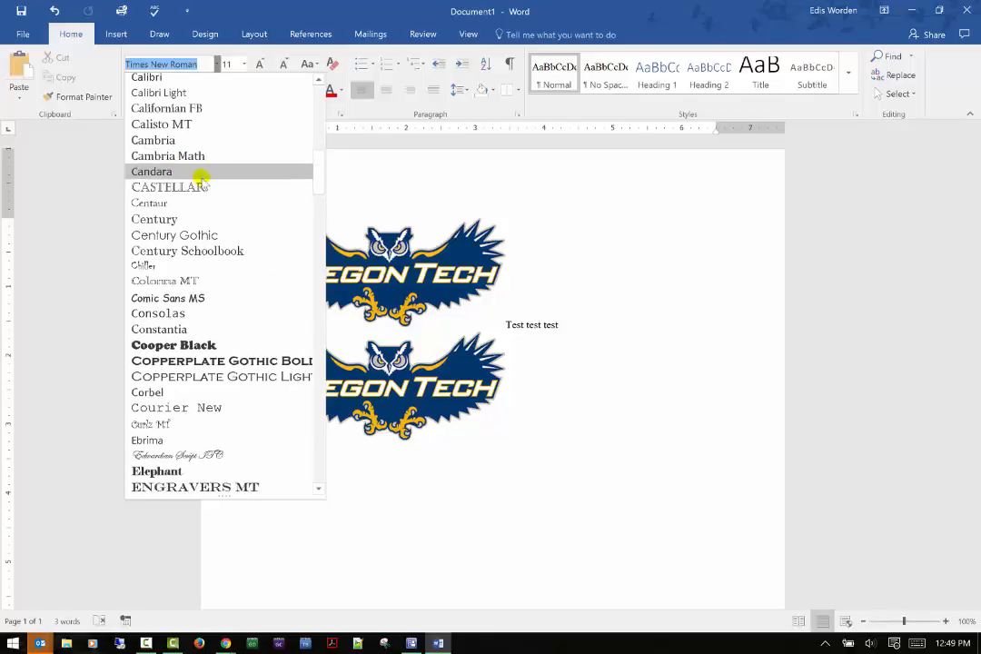
pyautogui.click(610, 332)
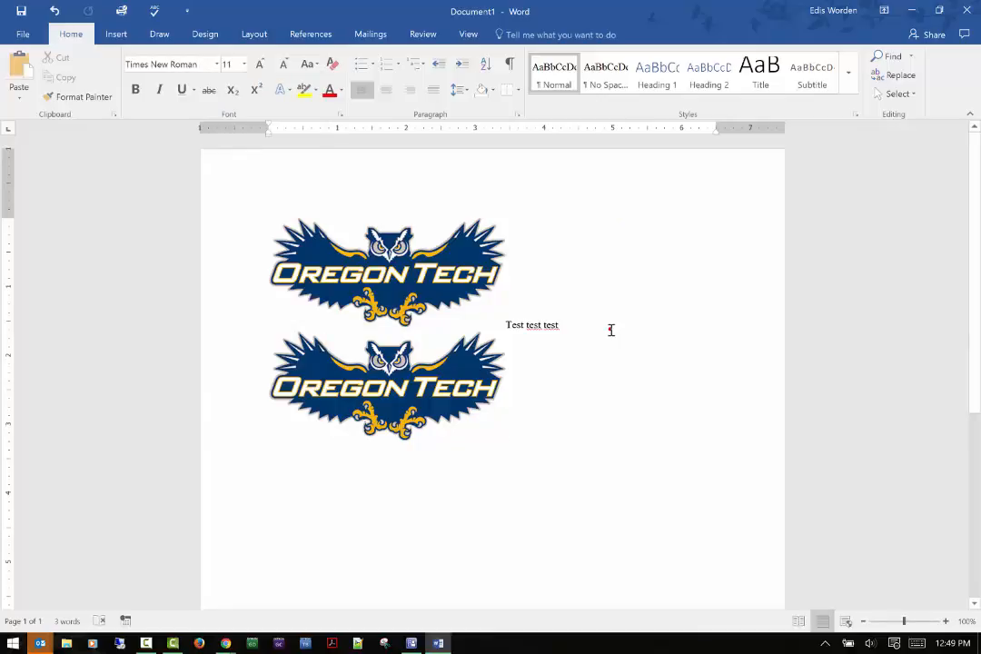
# - Move the text "Test test test" onto its own line below the second logo
pyautogui.click(610, 330)
pyautogui.moveTo(507, 325); pyautogui.dragTo(340, 506)
pyautogui.moveTo(513, 324); pyautogui.dragTo(558, 438)
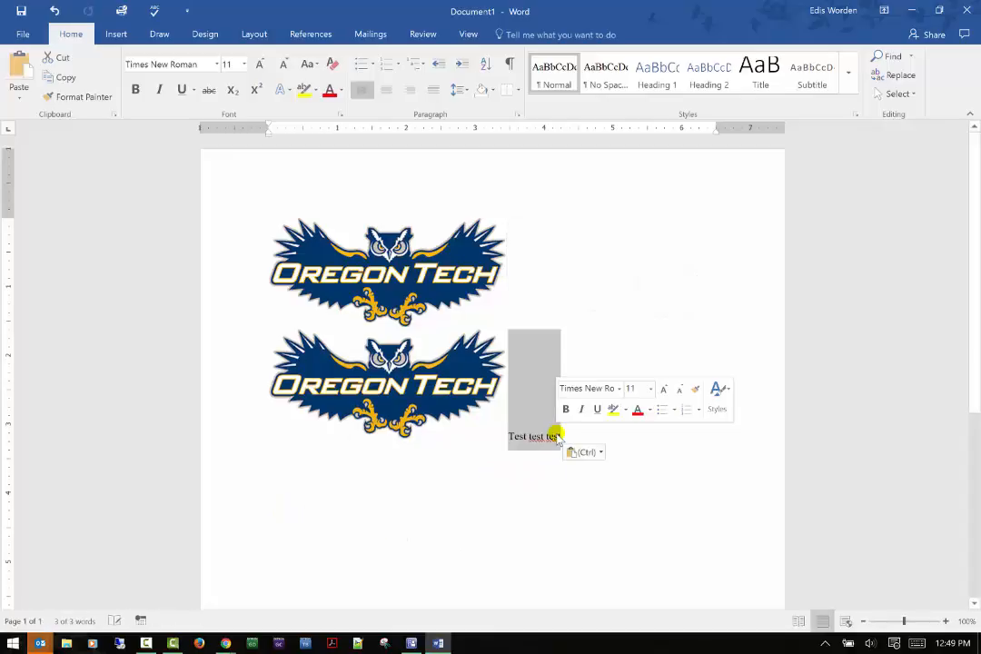
pyautogui.hotkey('ctrl', 'z')
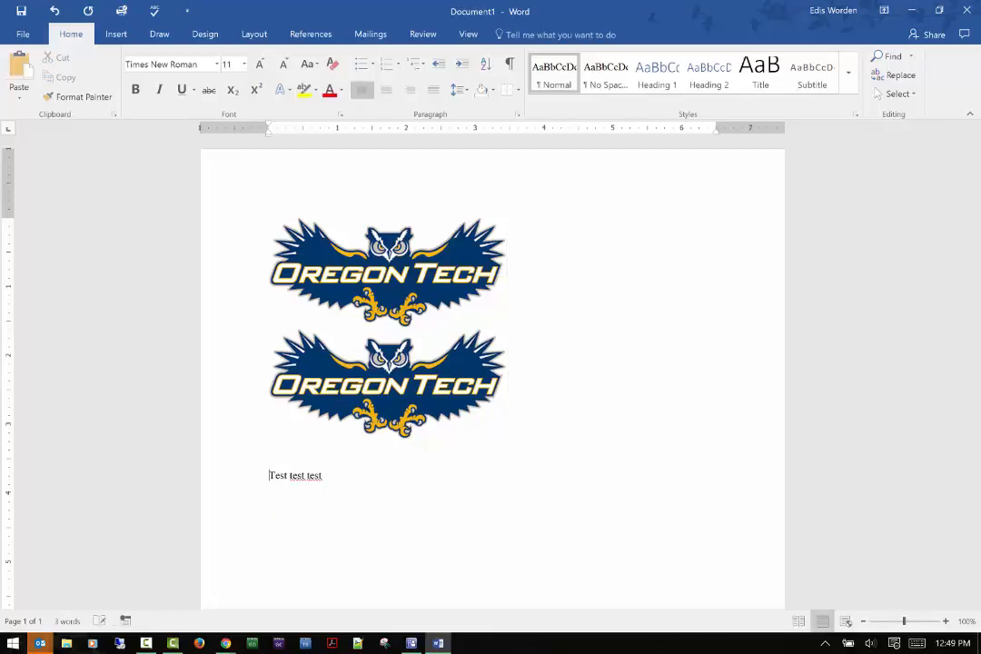
# - Select the "Test test test" line and view the recently used fonts without applying any
pyautogui.click(244, 478)
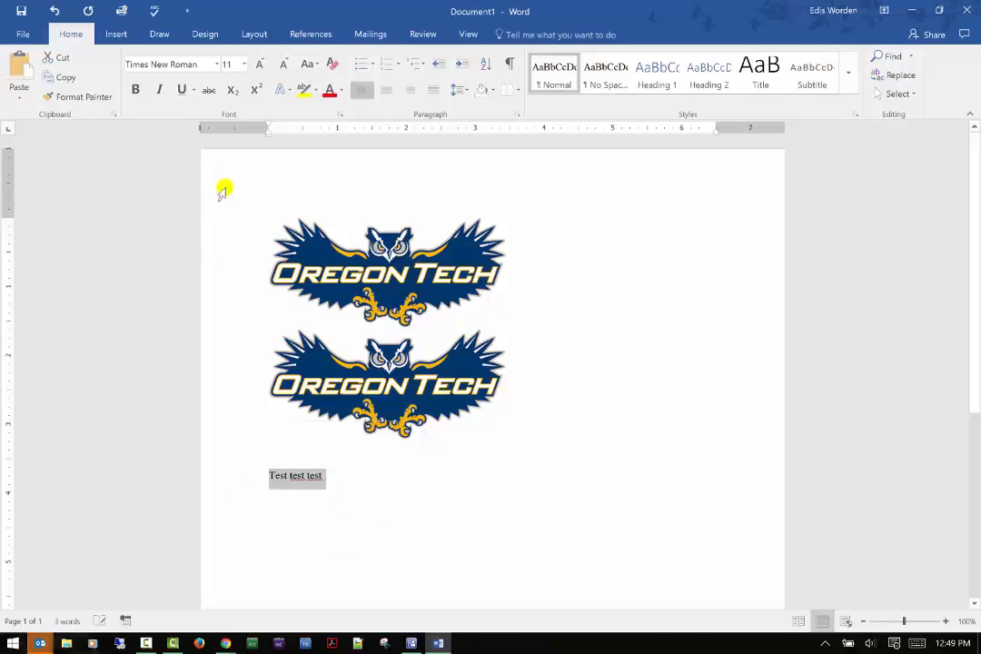
pyautogui.click(217, 64)
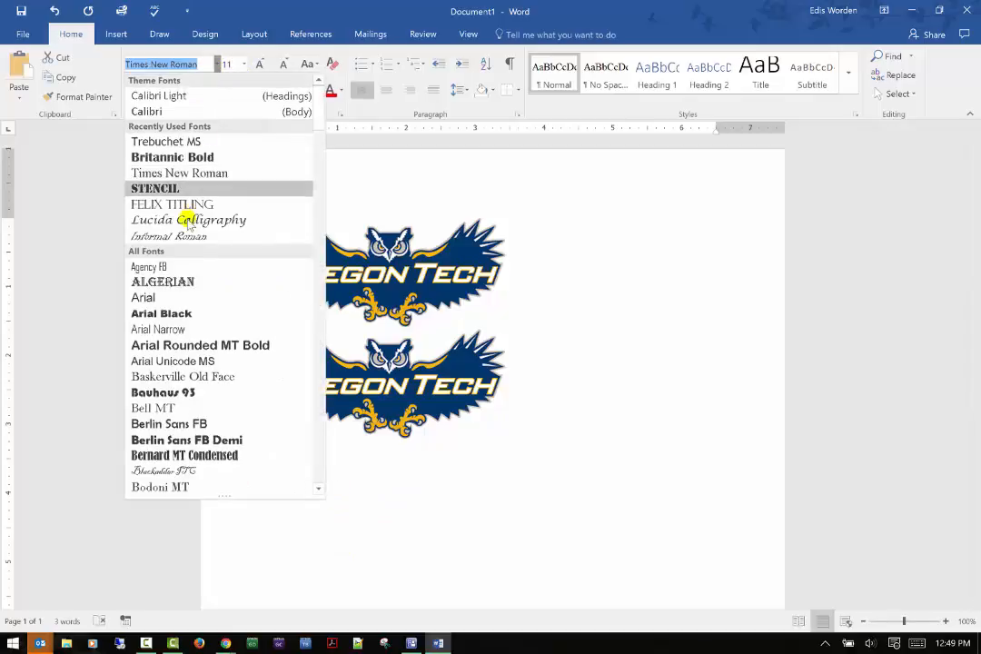
pyautogui.click(404, 502)
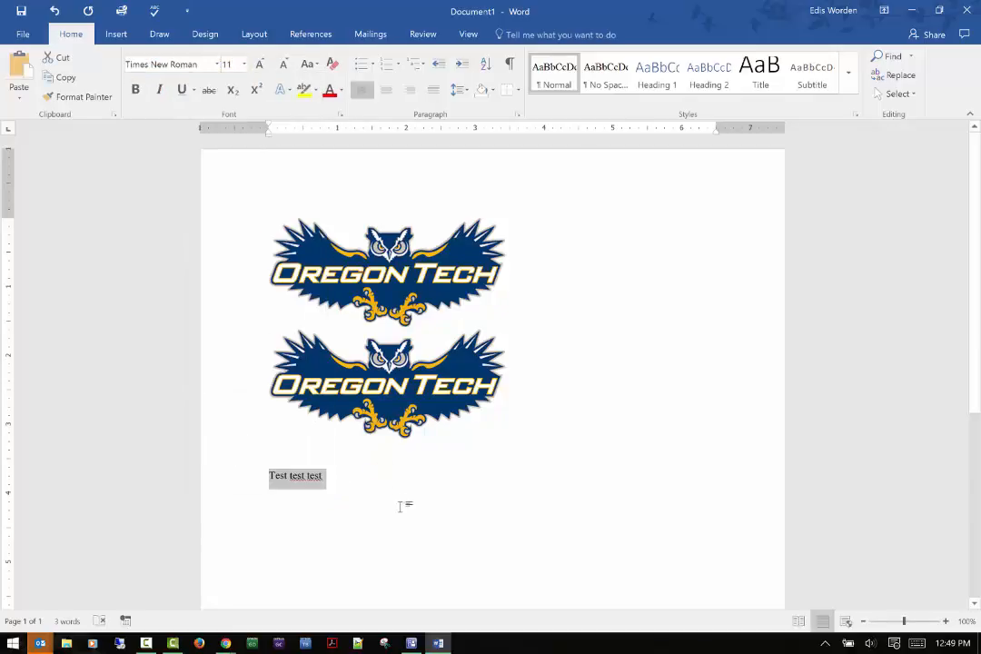
# - Insert blank lines between the second logo and the "Test test test" line
pyautogui.click(282, 454)
pyautogui.press('Return')
pyautogui.press('Return')
pyautogui.press('Return')
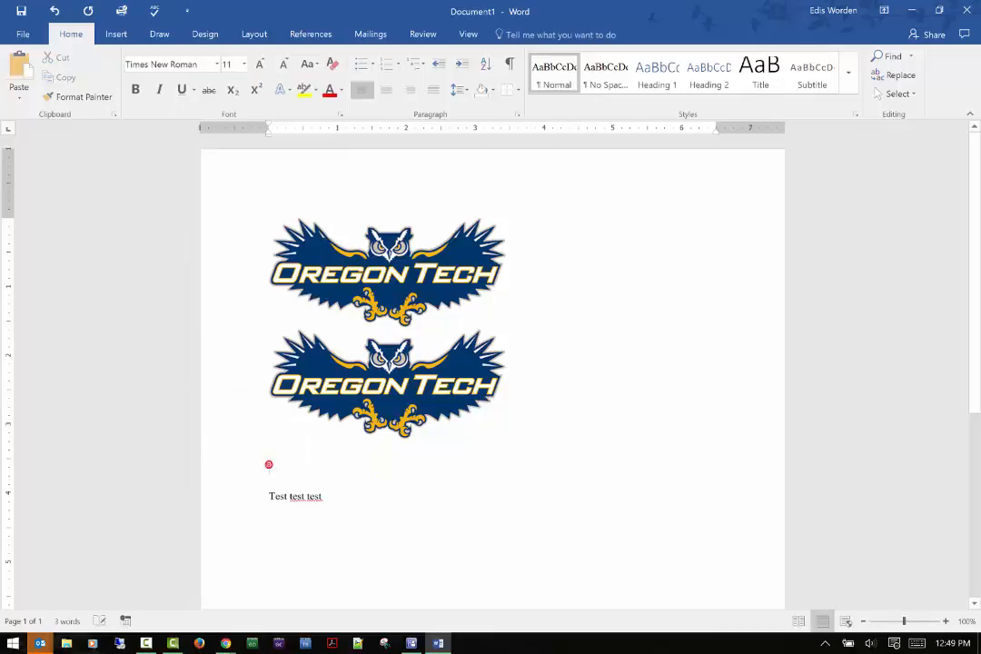
# - Preview other fonts such as Algerian on the "Test test test" line without applying one
pyautogui.moveTo(323, 537); pyautogui.dragTo(232, 525)
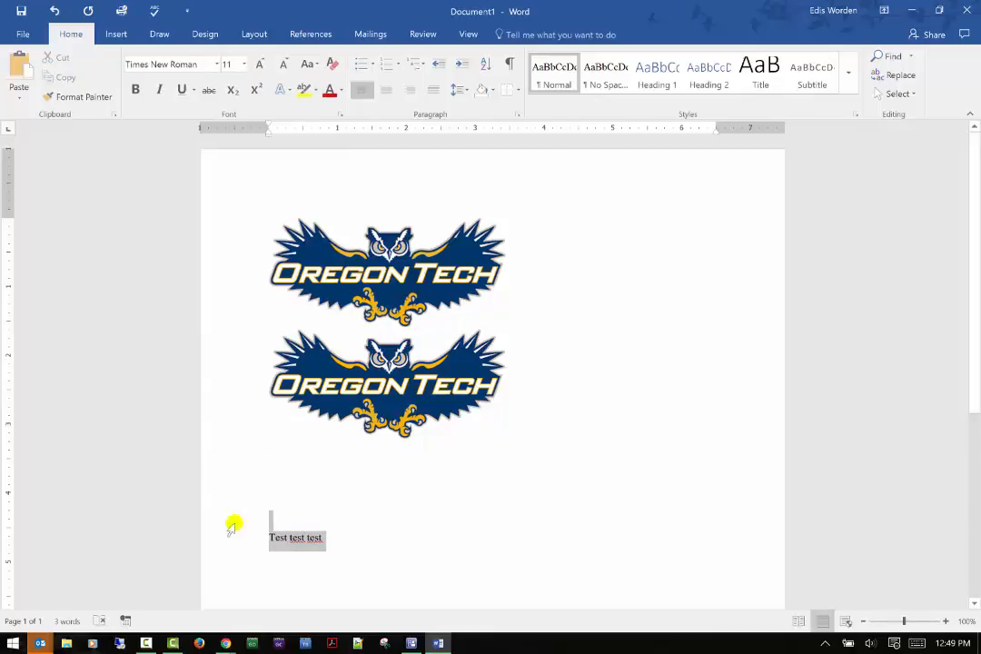
pyautogui.click(218, 63)
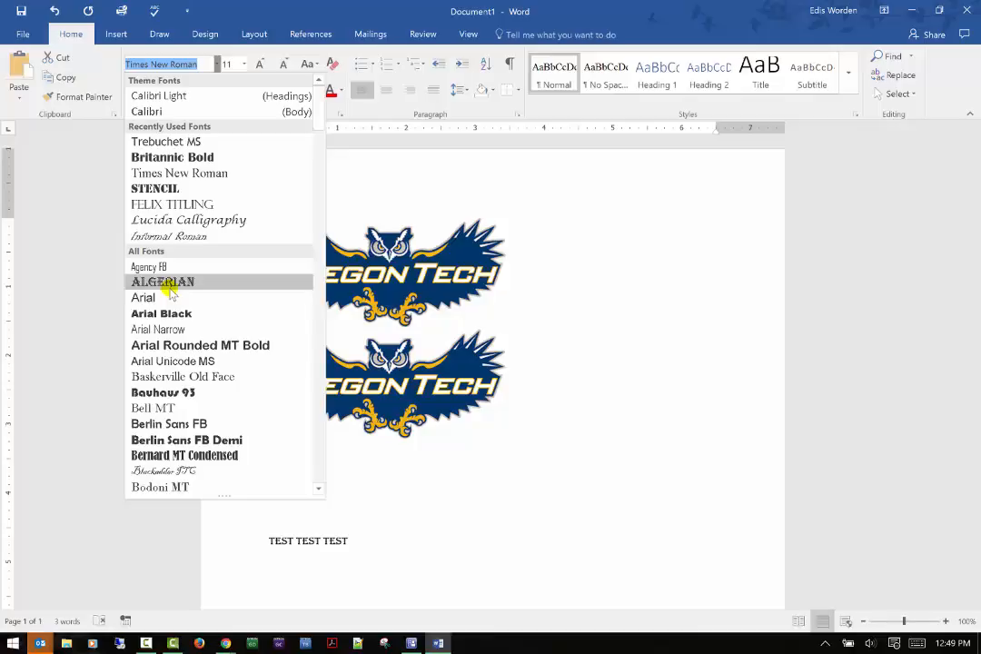
pyautogui.click(562, 282)
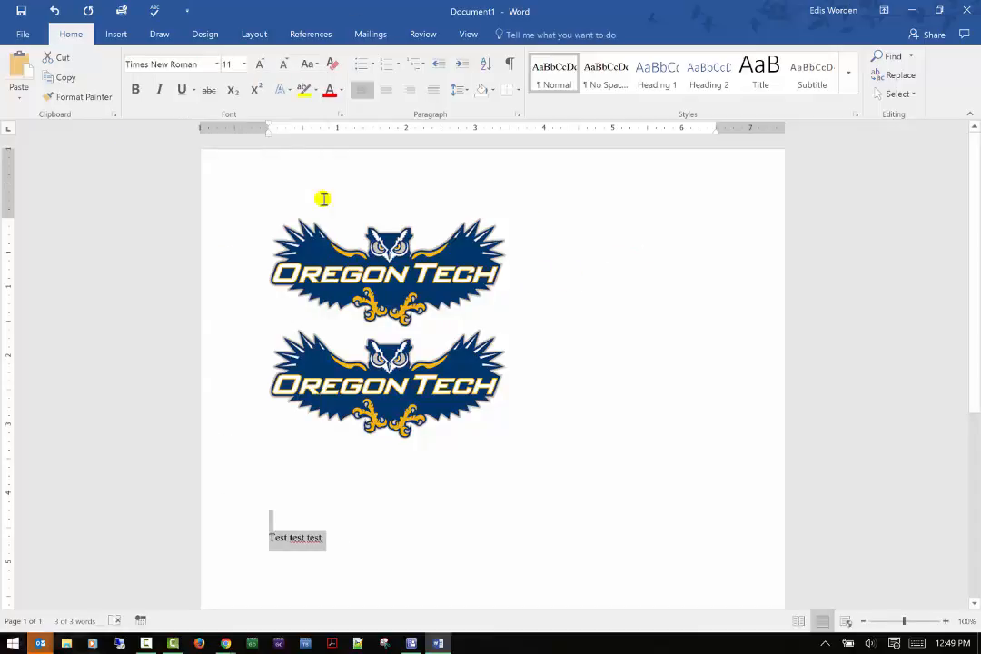
# - Apply bold, italic, underline and strikethrough to the "Test test test" line
pyautogui.click(141, 96)
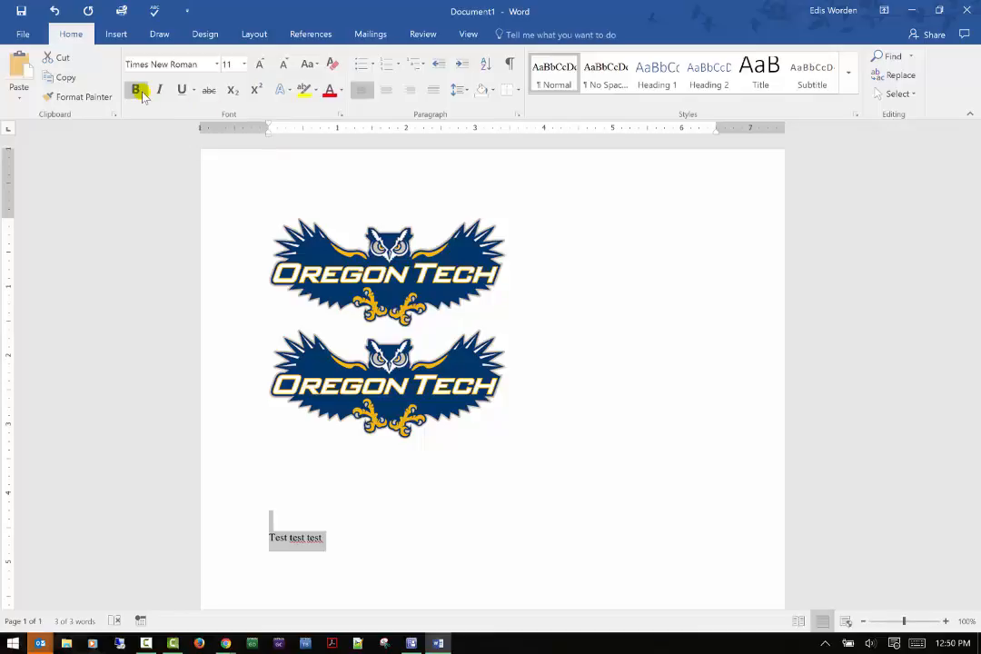
pyautogui.click(159, 90)
pyautogui.click(178, 92)
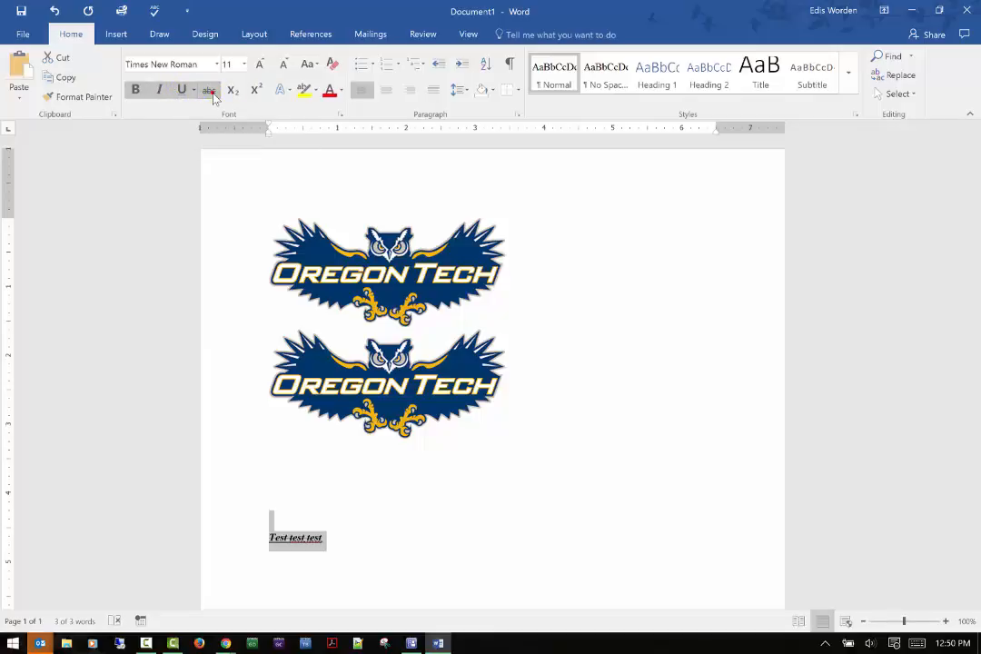
pyautogui.click(210, 91)
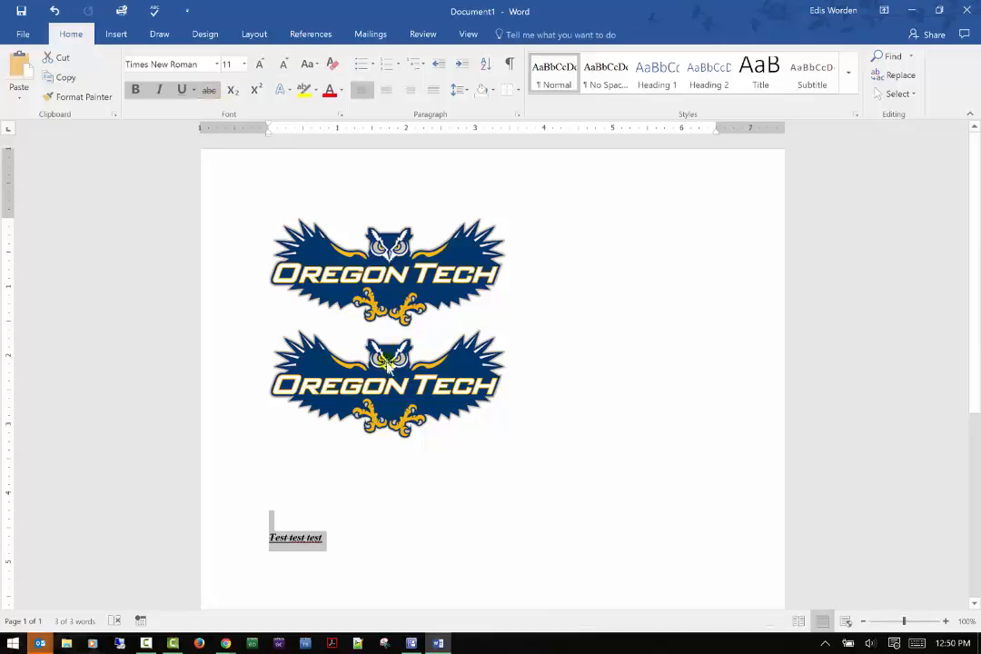
pyautogui.click(373, 524)
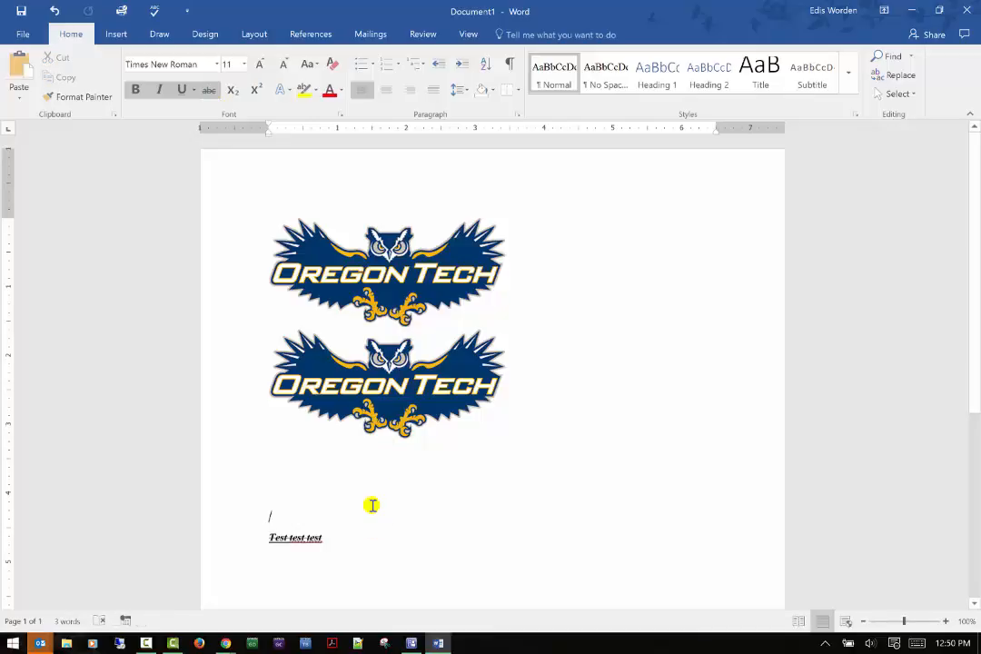
# - Increase the font size of the "Test test test" line by several increments
pyautogui.click(258, 65)
pyautogui.click(258, 65)
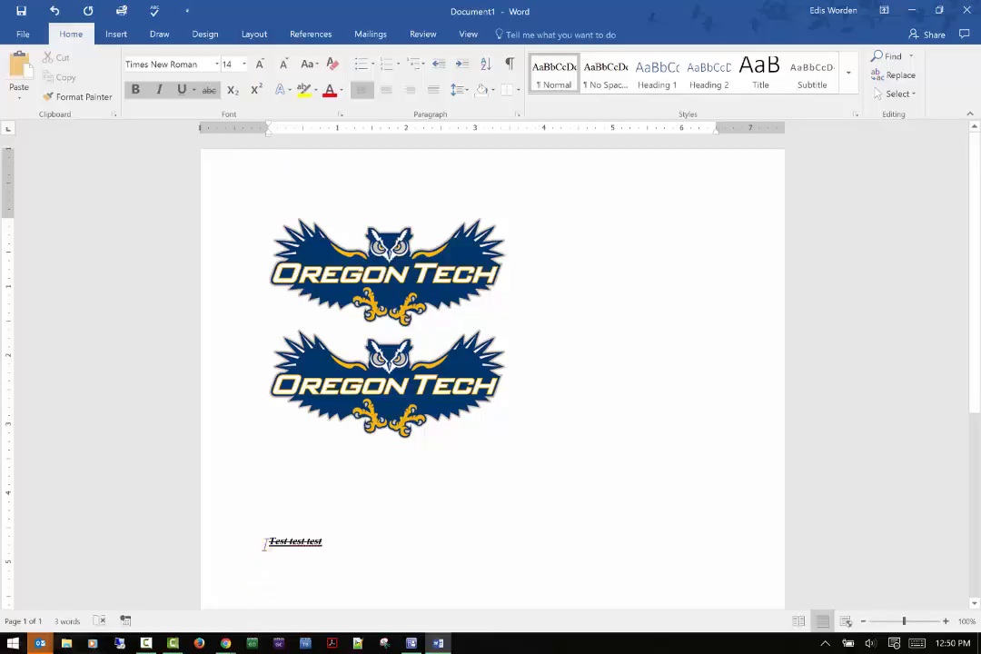
pyautogui.moveTo(262, 542); pyautogui.dragTo(379, 542)
pyautogui.click(259, 64)
pyautogui.click(259, 64)
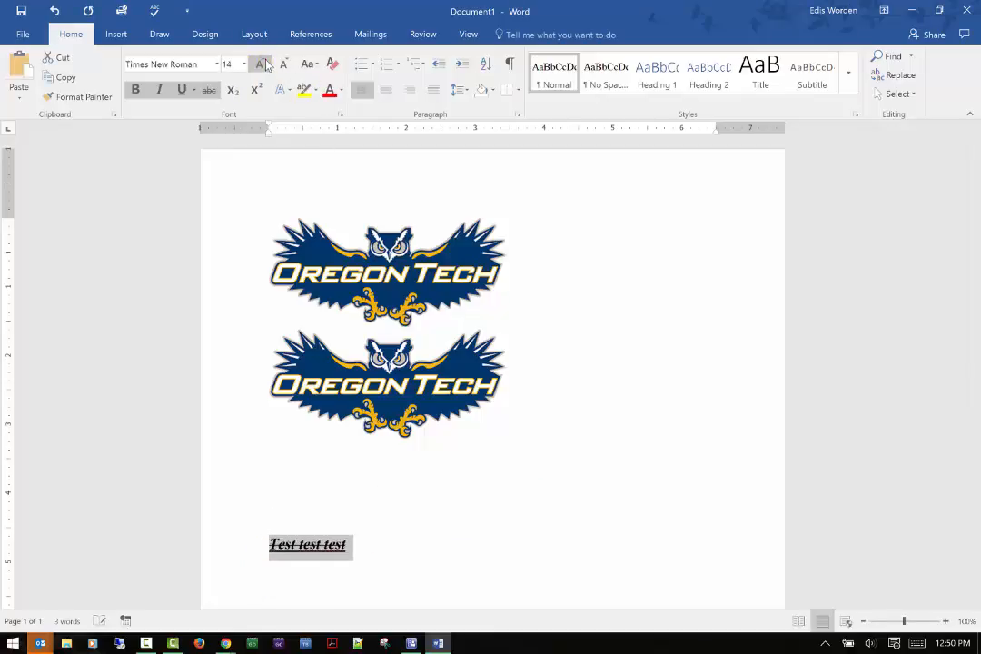
pyautogui.click(259, 65)
pyautogui.click(308, 64)
# - Shrink the font of the "Test test test" line stepwise to size 11
pyautogui.click(283, 64)
pyautogui.click(282, 64)
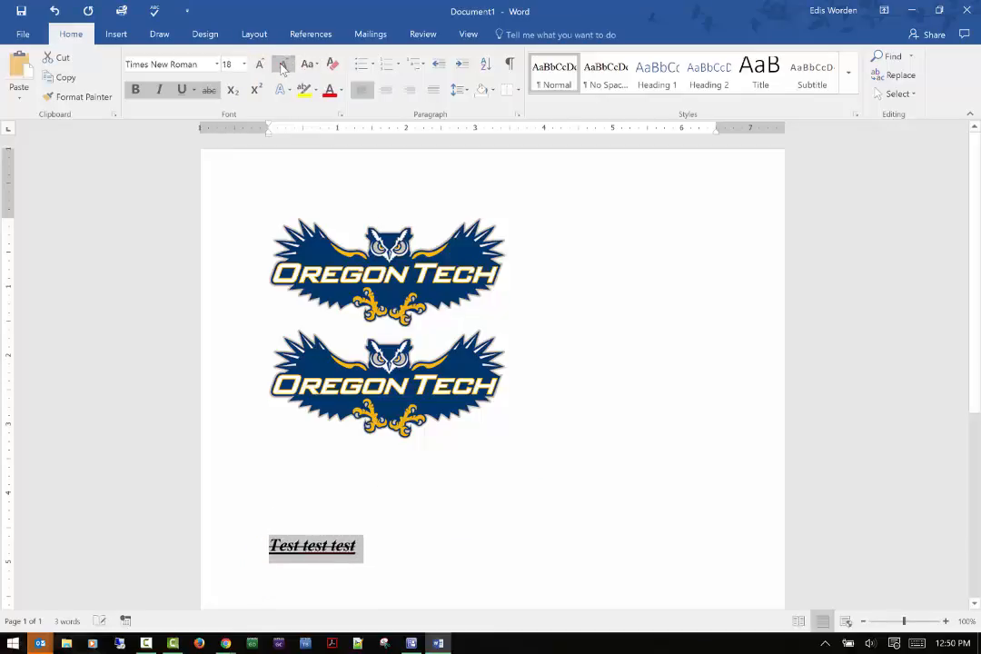
pyautogui.click(283, 65)
pyautogui.click(283, 65)
pyautogui.click(283, 65)
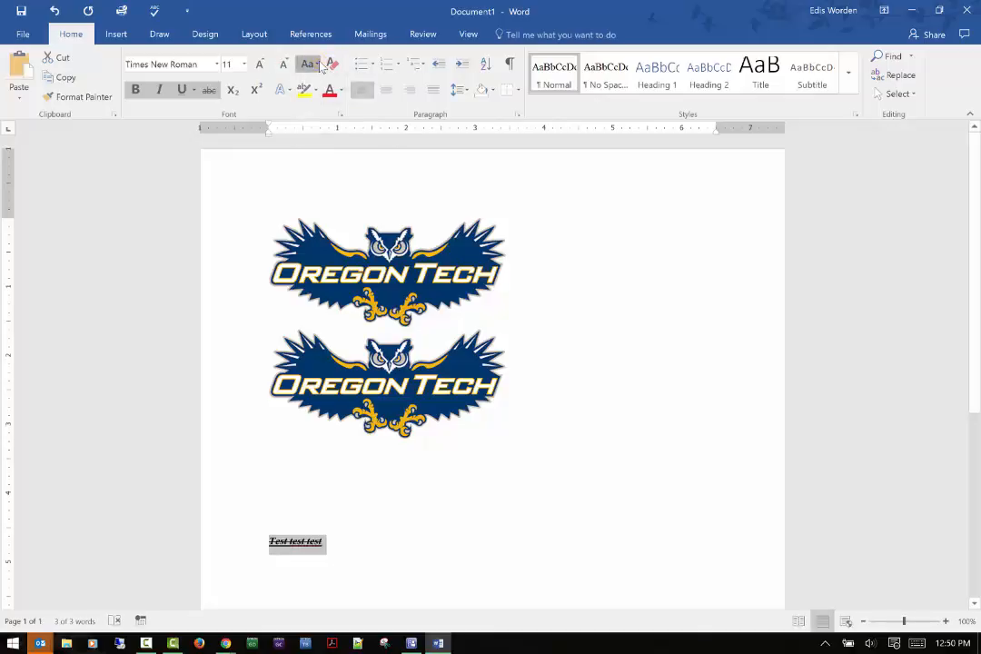
# - Try sentence case, lowercase and uppercase in turn on the selected test line
pyautogui.click(318, 65)
pyautogui.click(320, 82)
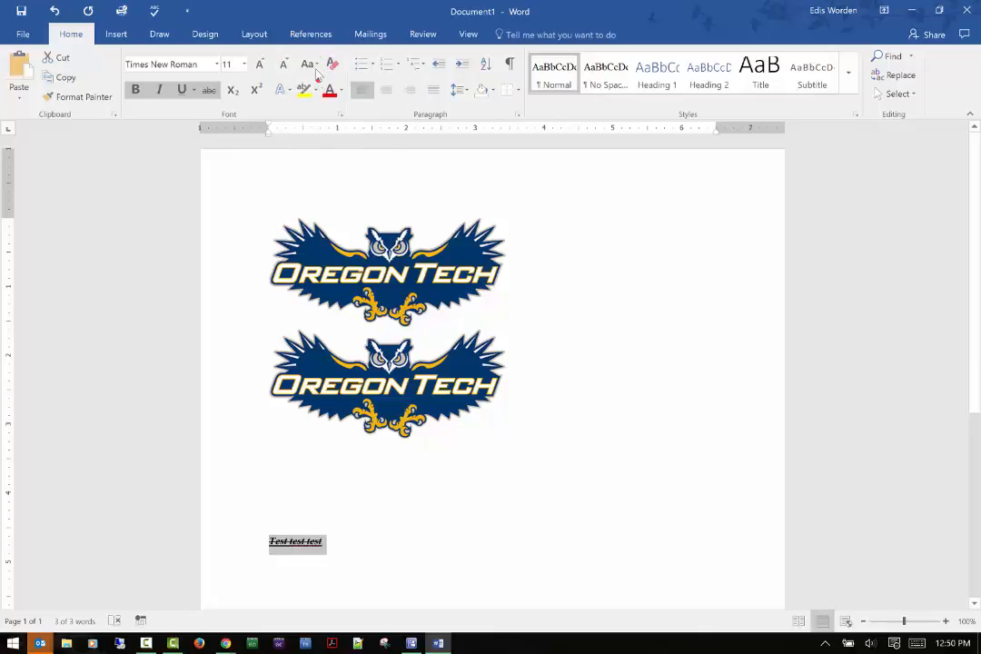
pyautogui.click(312, 66)
pyautogui.click(324, 95)
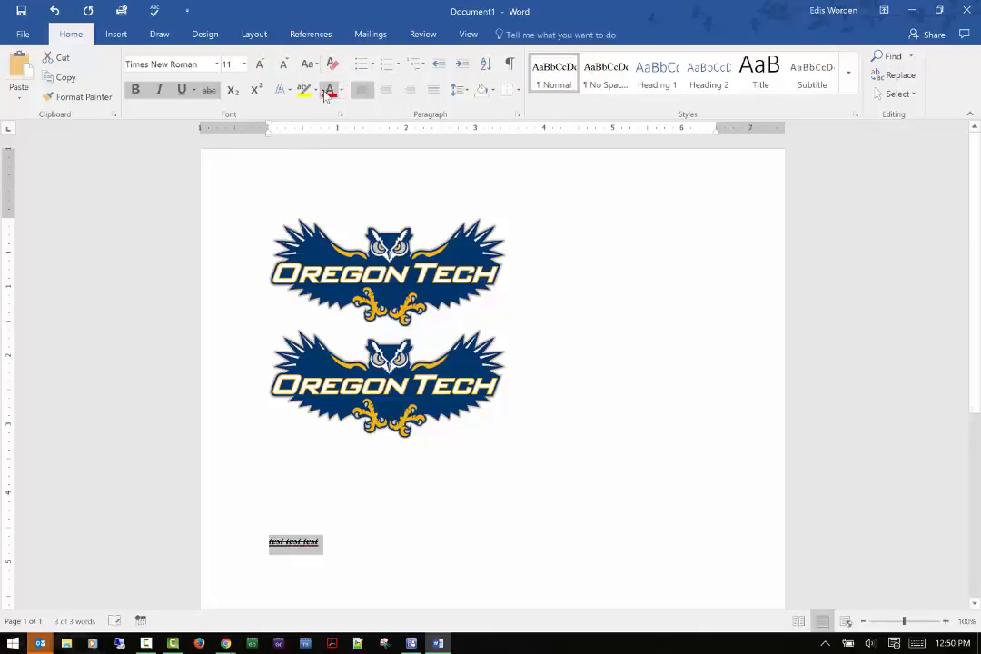
pyautogui.click(309, 65)
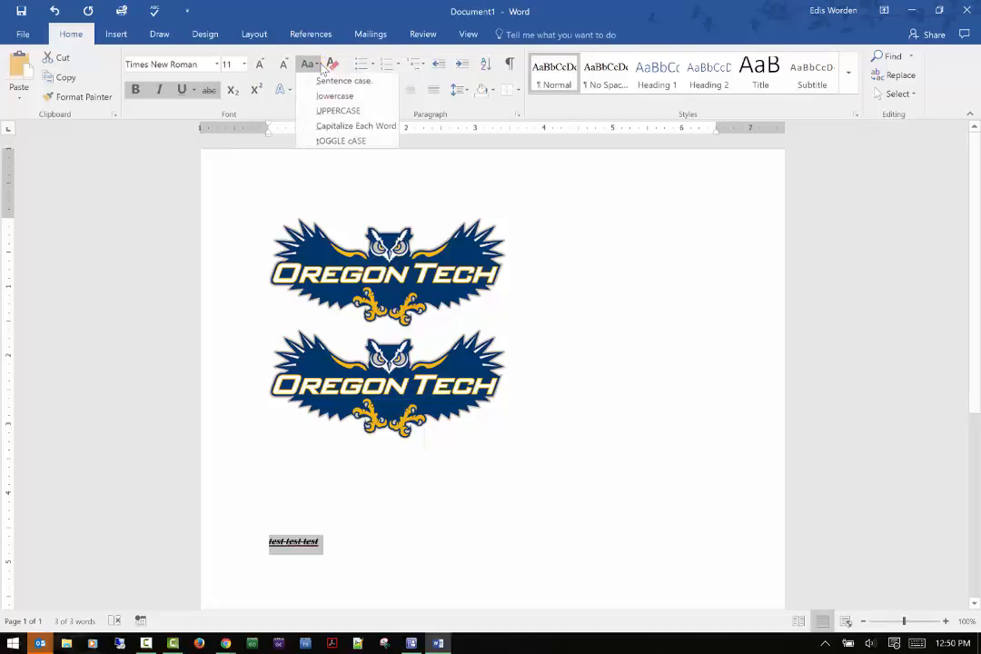
pyautogui.click(325, 110)
# - Capitalize each word of the selected test line and clear all of its formatting
pyautogui.click(308, 64)
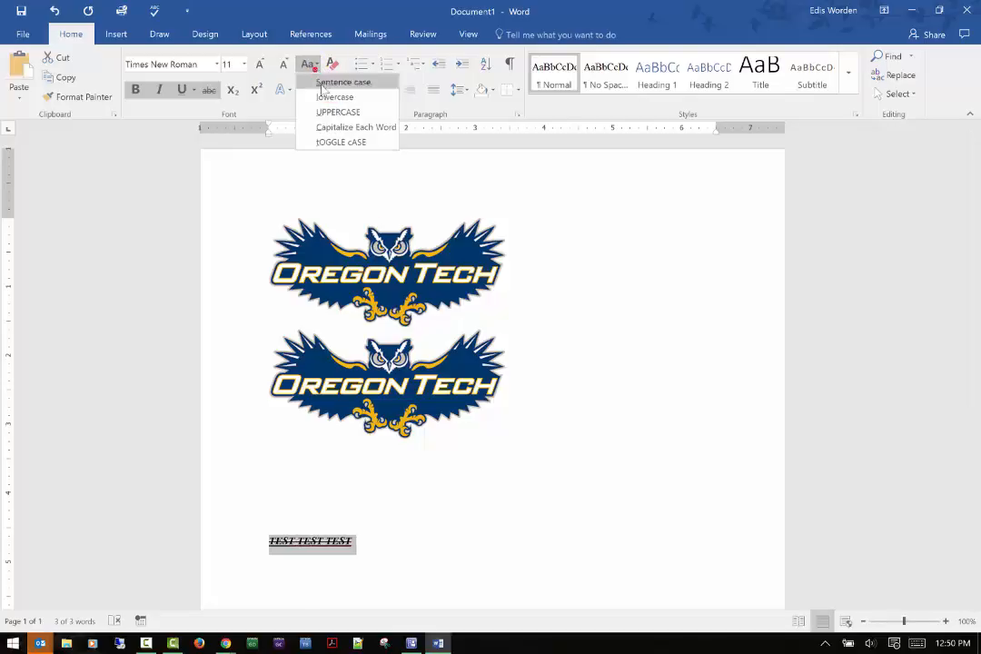
pyautogui.click(332, 130)
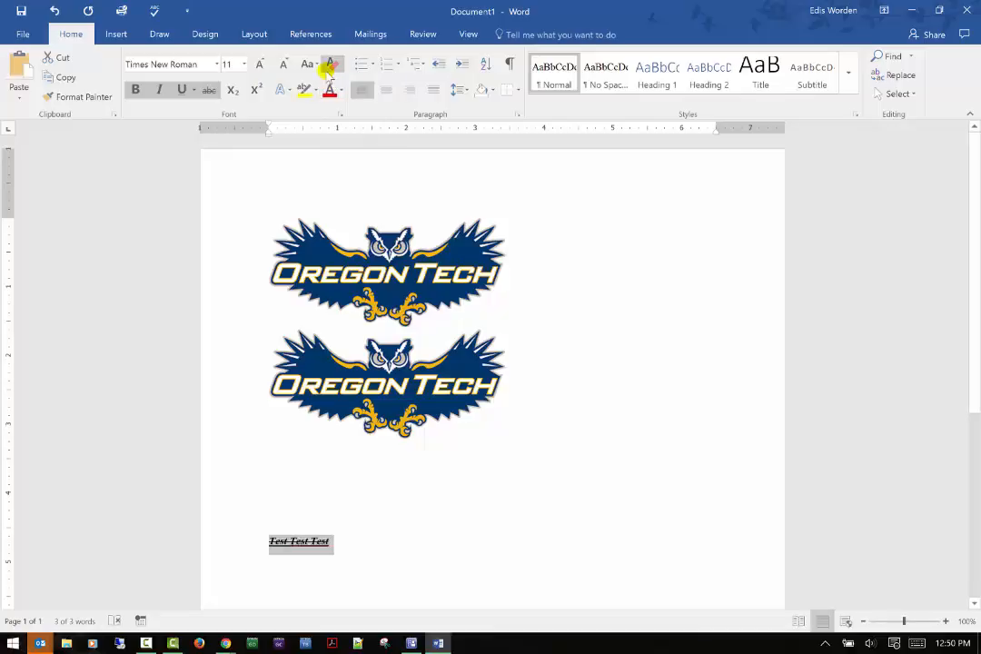
pyautogui.click(332, 65)
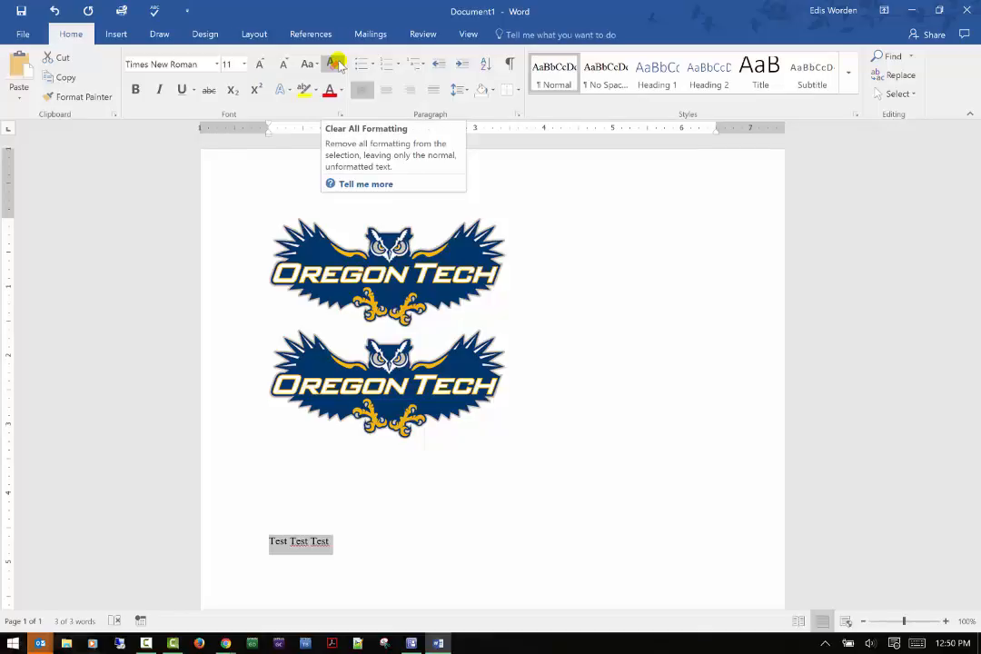
pyautogui.click(335, 66)
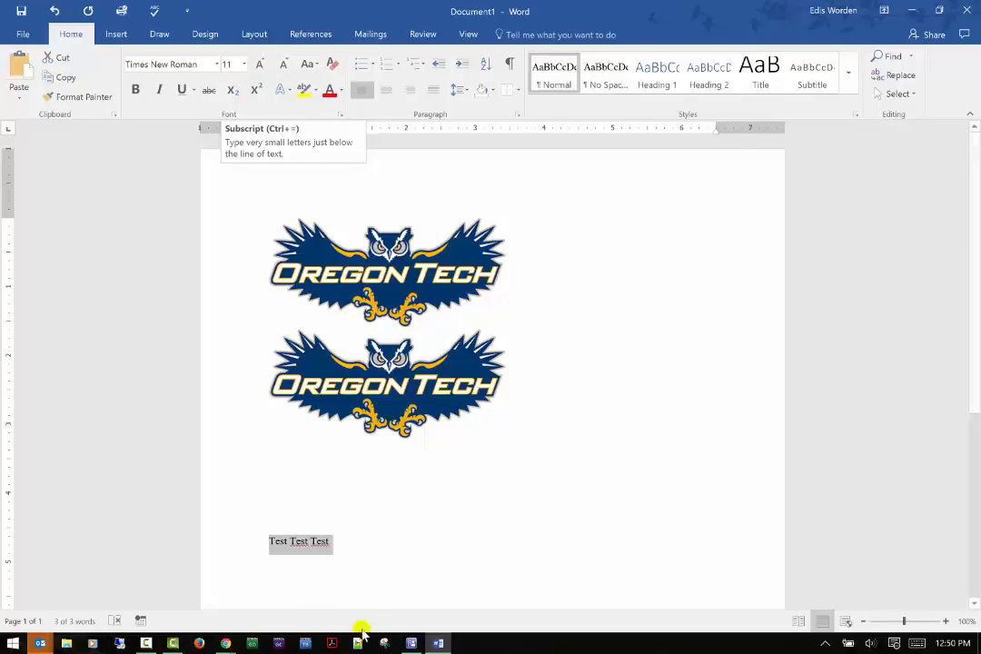
# - Add a 2 directly after "Test Test Test", try it as subscript and make it superscript
pyautogui.click(354, 544)
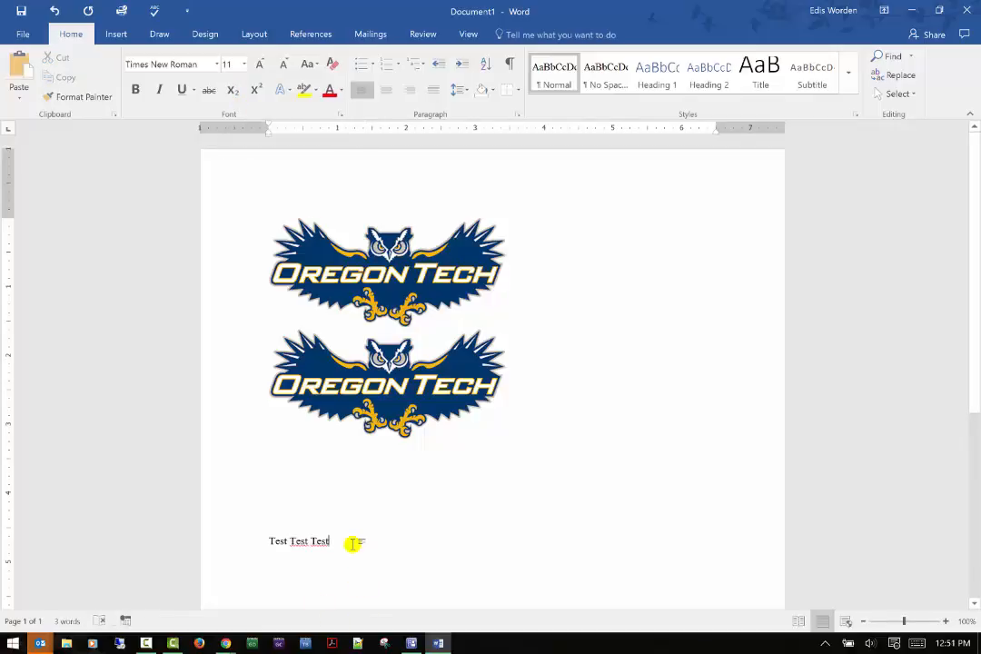
pyautogui.write('2')
pyautogui.moveTo(333, 541); pyautogui.dragTo(328, 541)
pyautogui.click(232, 90)
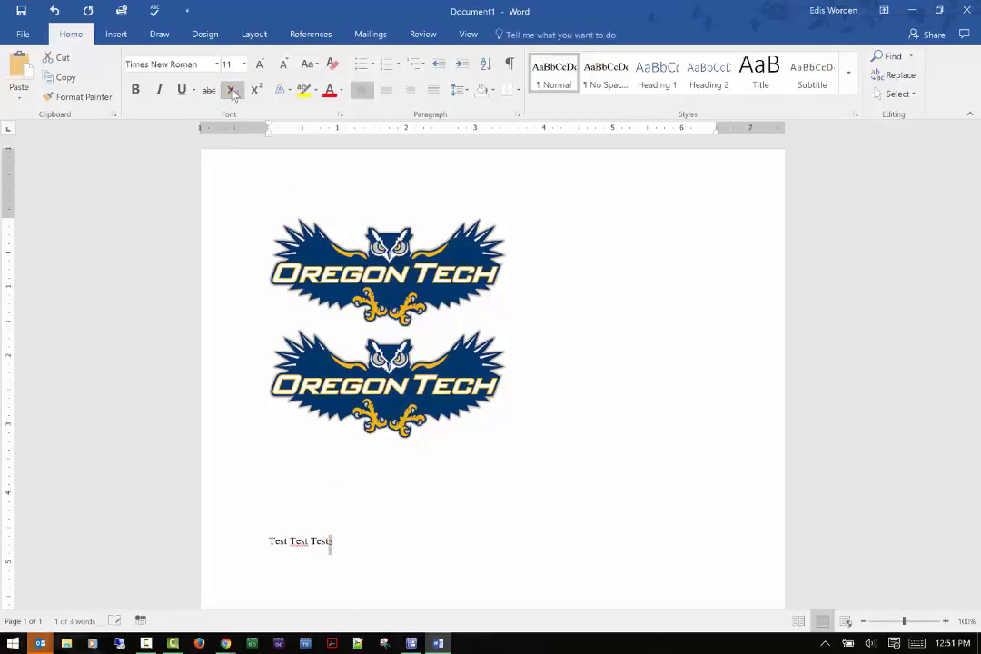
pyautogui.click(254, 89)
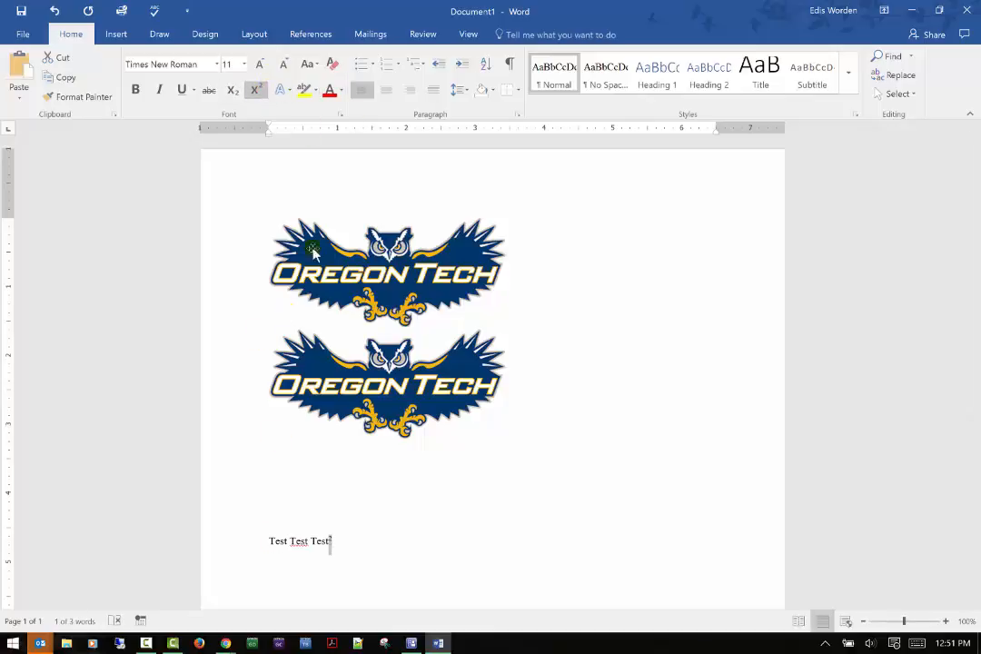
pyautogui.click(377, 587)
# - Apply the yellow glow variation with the largest spread to the whole "Test Test Test" line including the superscript 2
pyautogui.tripleClick(305, 543)
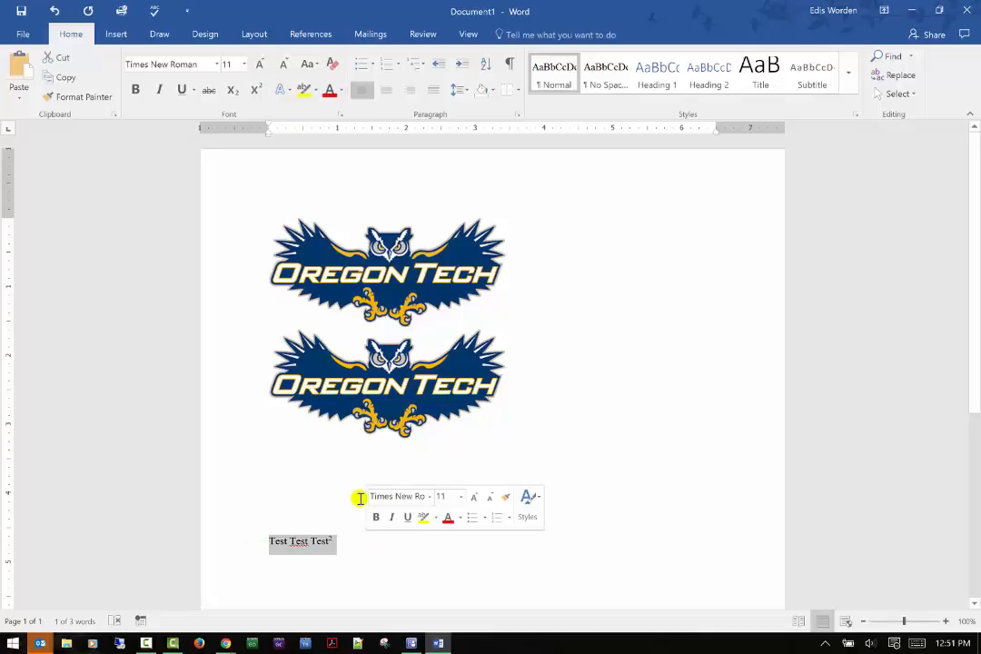
pyautogui.click(282, 89)
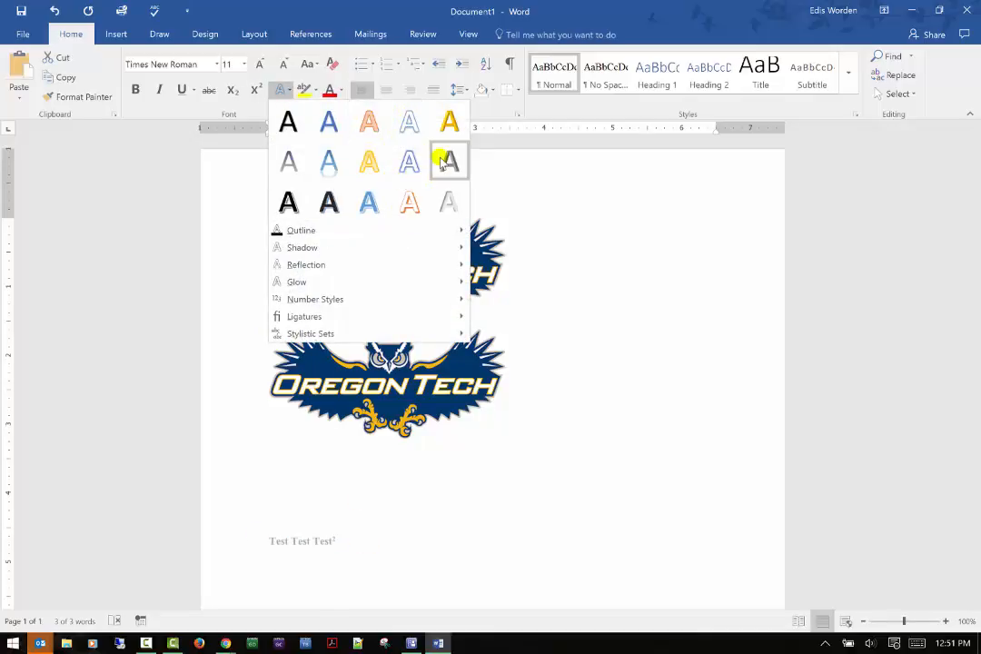
pyautogui.moveTo(345, 238)
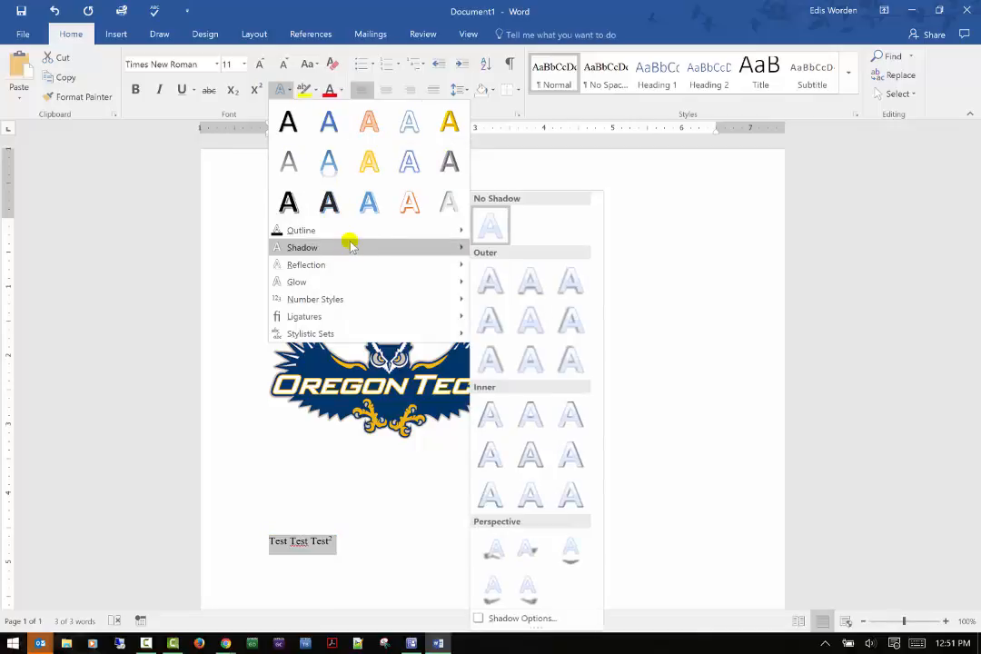
pyautogui.moveTo(386, 265)
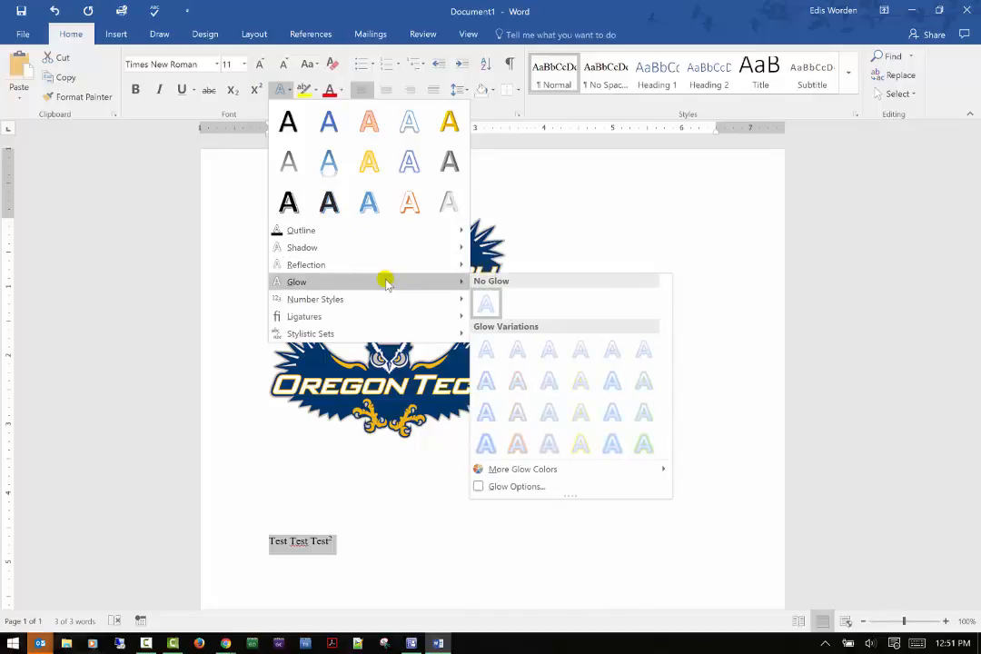
pyautogui.click(580, 443)
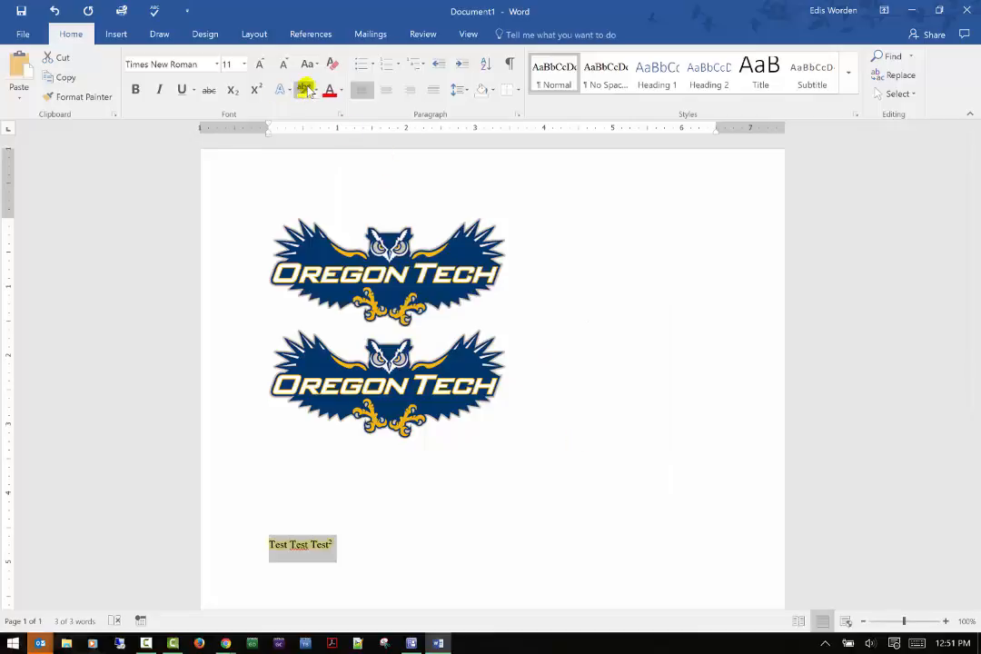
# - Enlarge the glowing "Test Test Test" line to font size 18
pyautogui.click(260, 63)
pyautogui.click(260, 64)
pyautogui.click(260, 63)
pyautogui.click(261, 63)
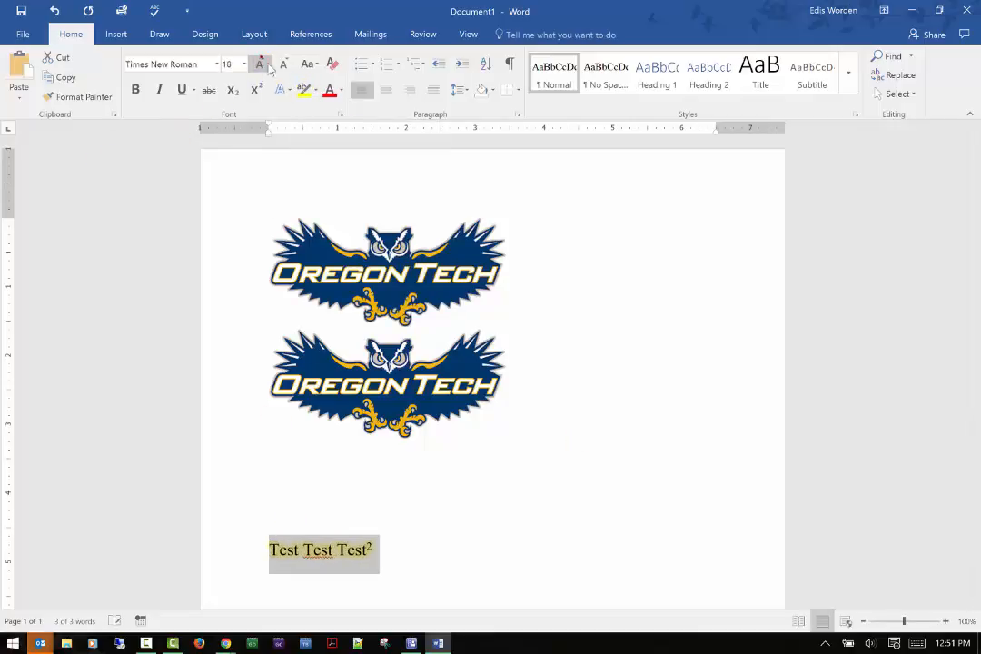
# - Highlight the whole "Test Test Test" line in bright pink
pyautogui.click(315, 90)
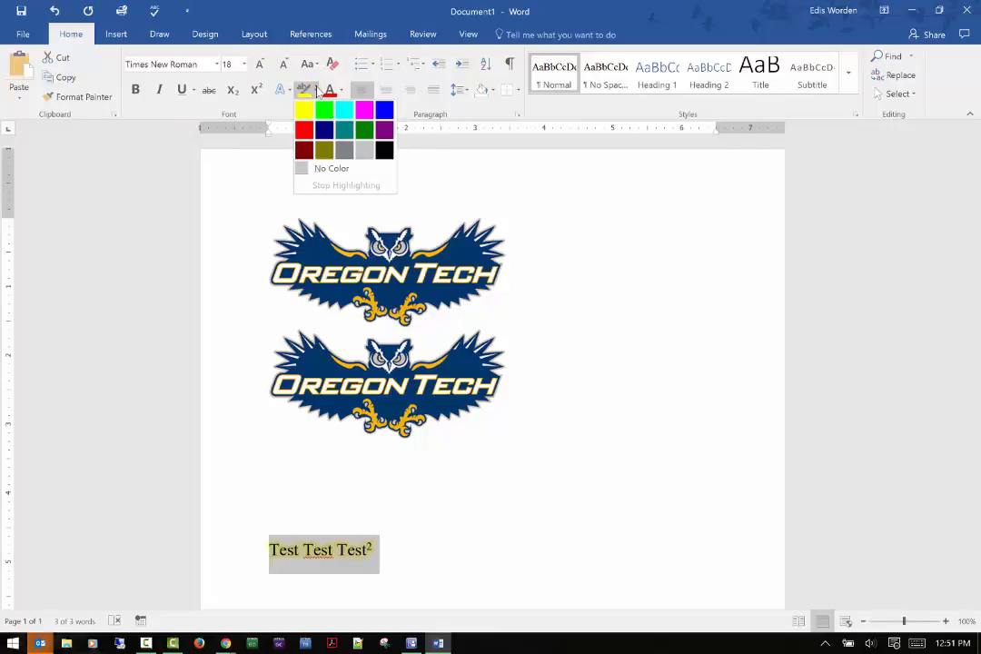
pyautogui.click(416, 546)
pyautogui.click(410, 539)
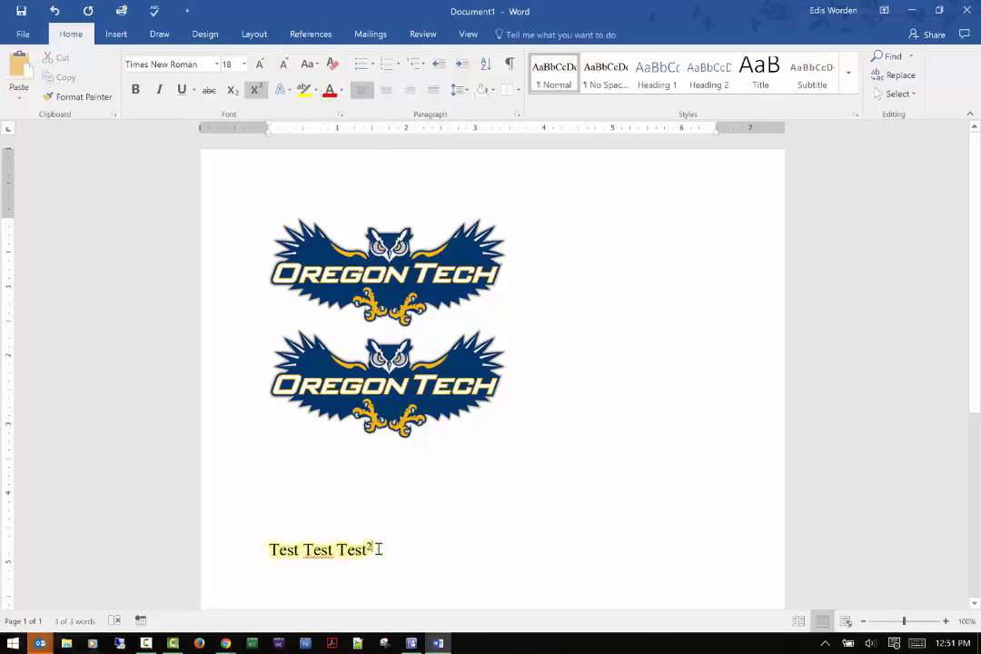
pyautogui.moveTo(382, 549); pyautogui.dragTo(258, 549)
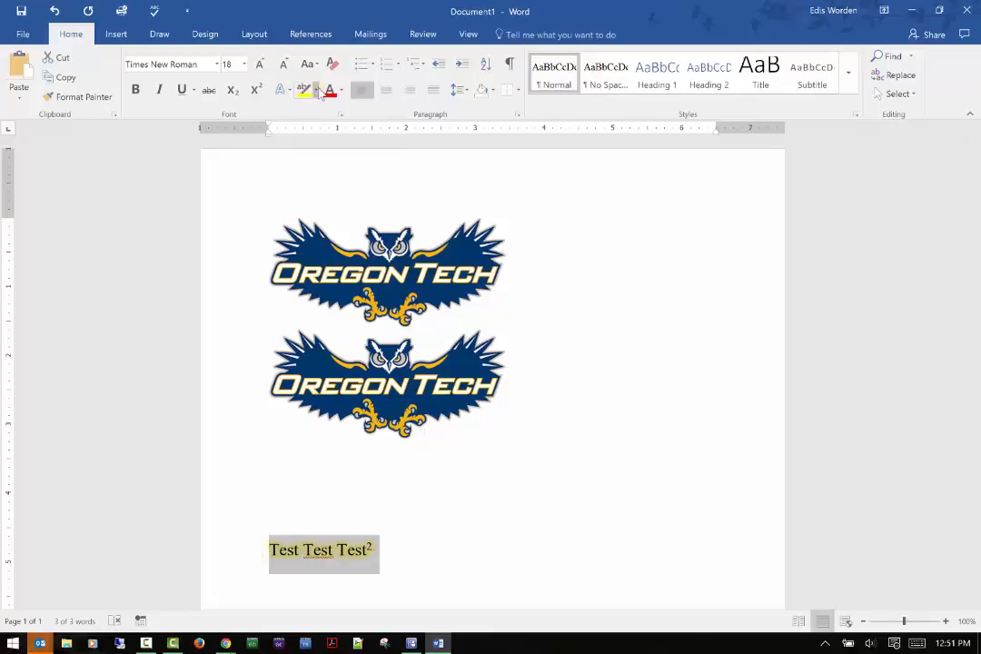
pyautogui.click(315, 90)
pyautogui.click(359, 107)
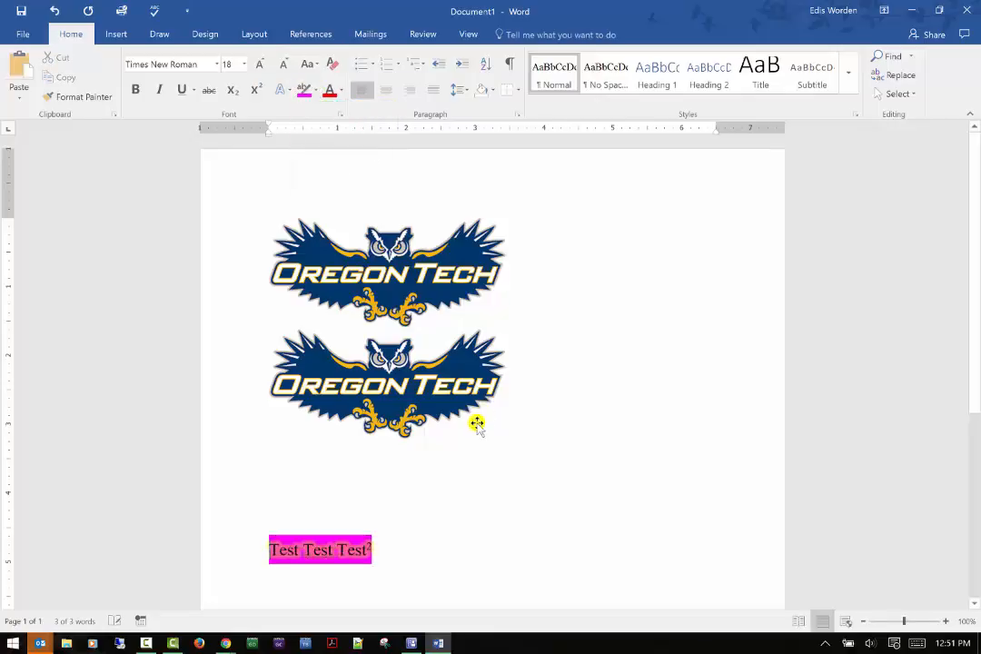
# - Remove the pink highlight from the "Test Test Test" line
pyautogui.click(485, 497)
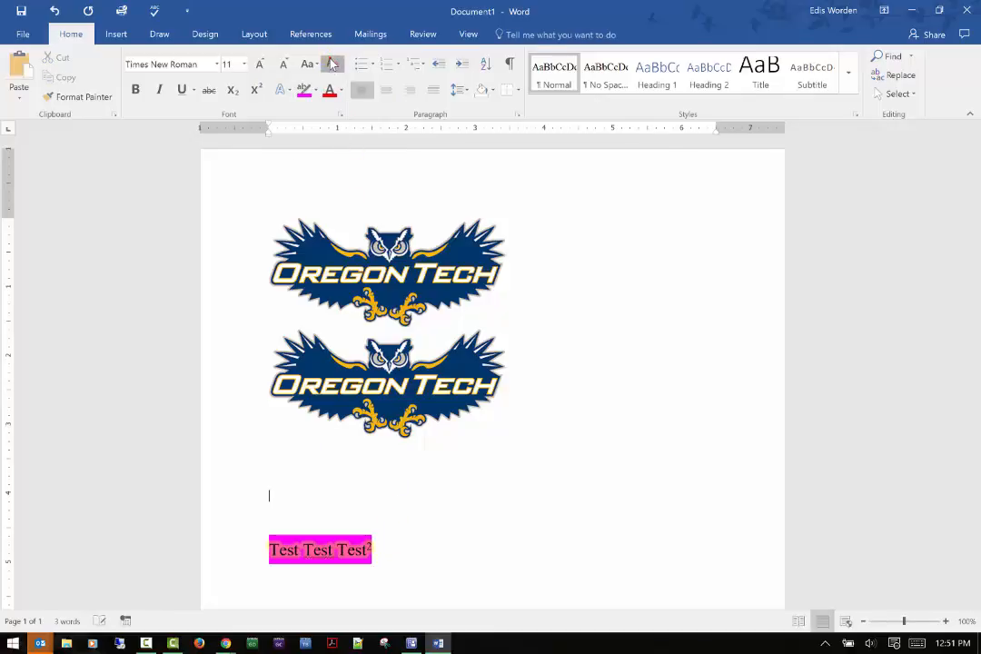
pyautogui.click(245, 550)
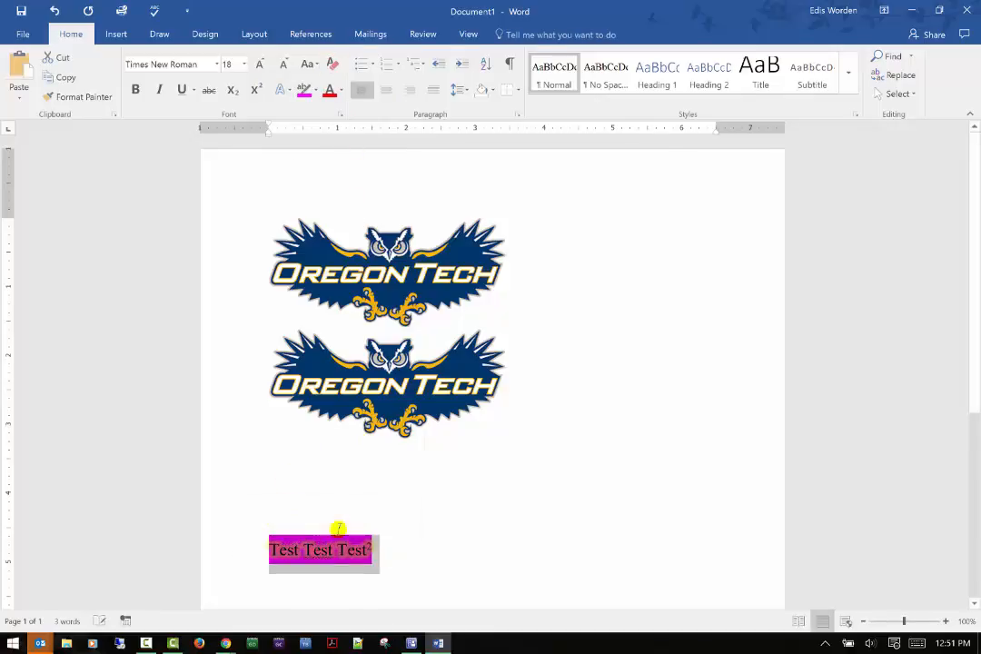
pyautogui.click(309, 90)
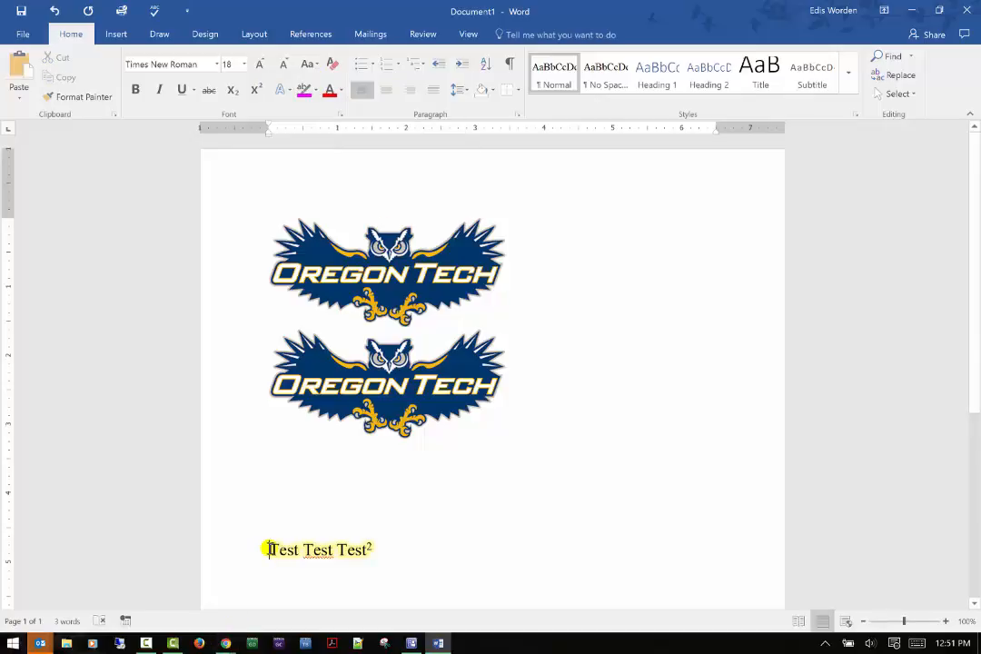
# - Change the font color of the whole "Test Test Test" line, including the superscript 2, to red
pyautogui.moveTo(266, 550); pyautogui.dragTo(372, 549)
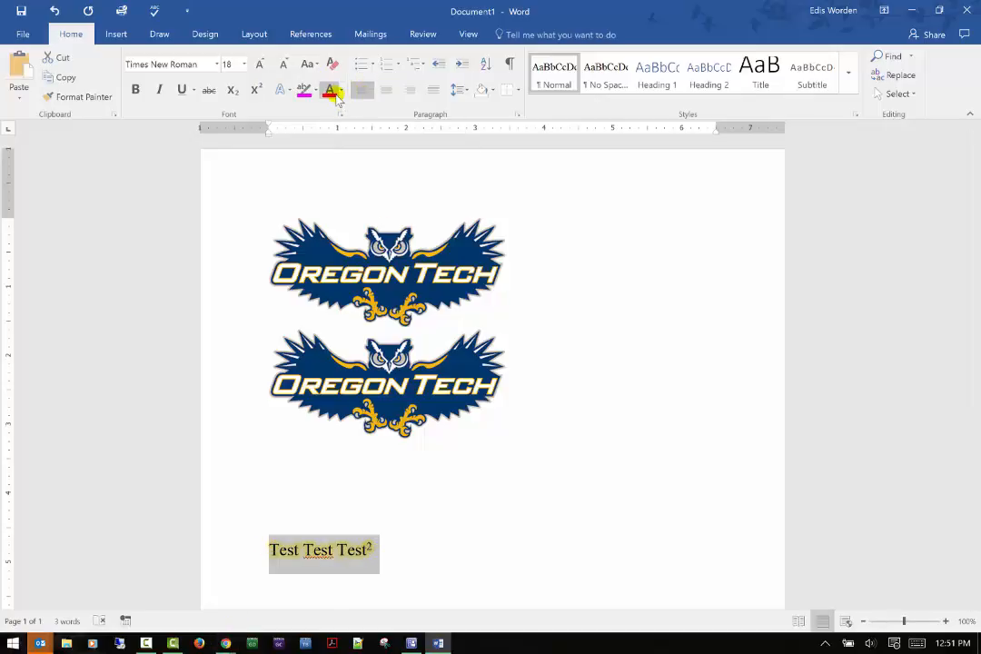
pyautogui.click(426, 485)
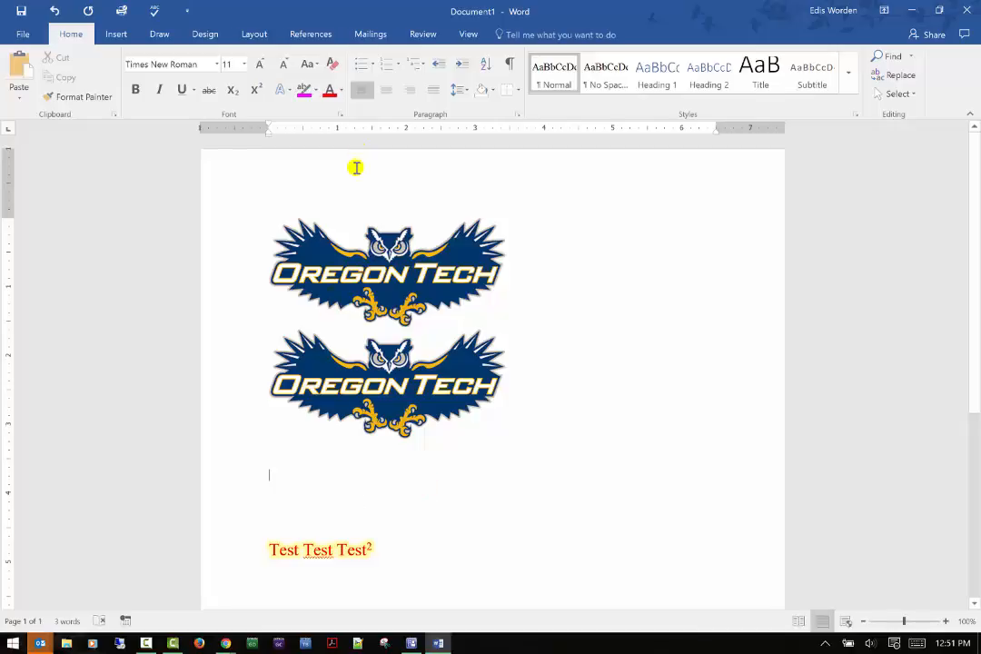
# - Look at the font color choices and the advanced Font settings, closing both without making changes
pyautogui.click(341, 90)
pyautogui.click(343, 92)
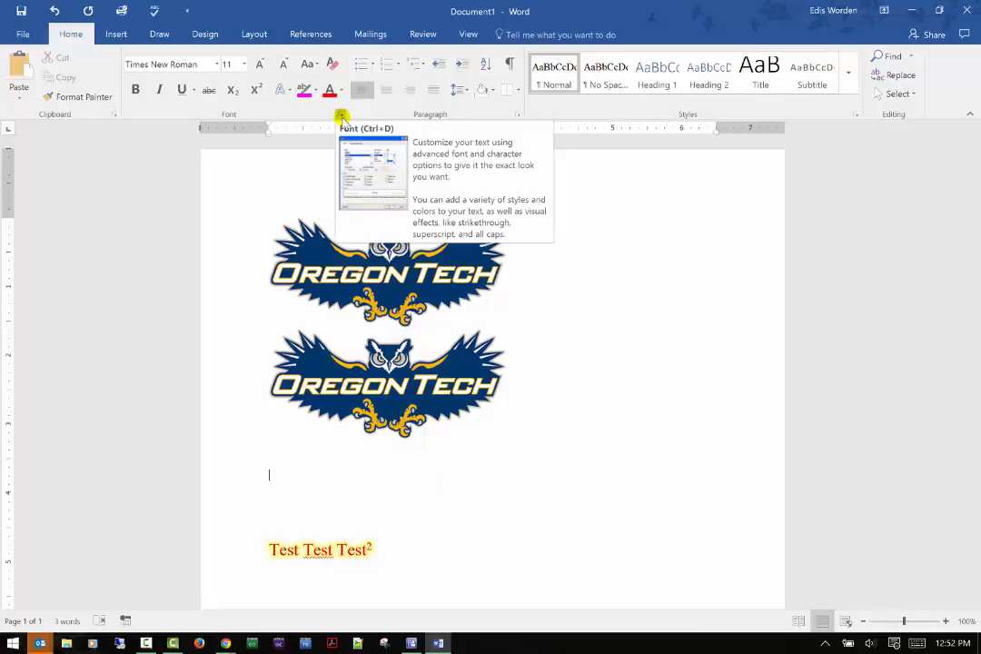
pyautogui.click(342, 114)
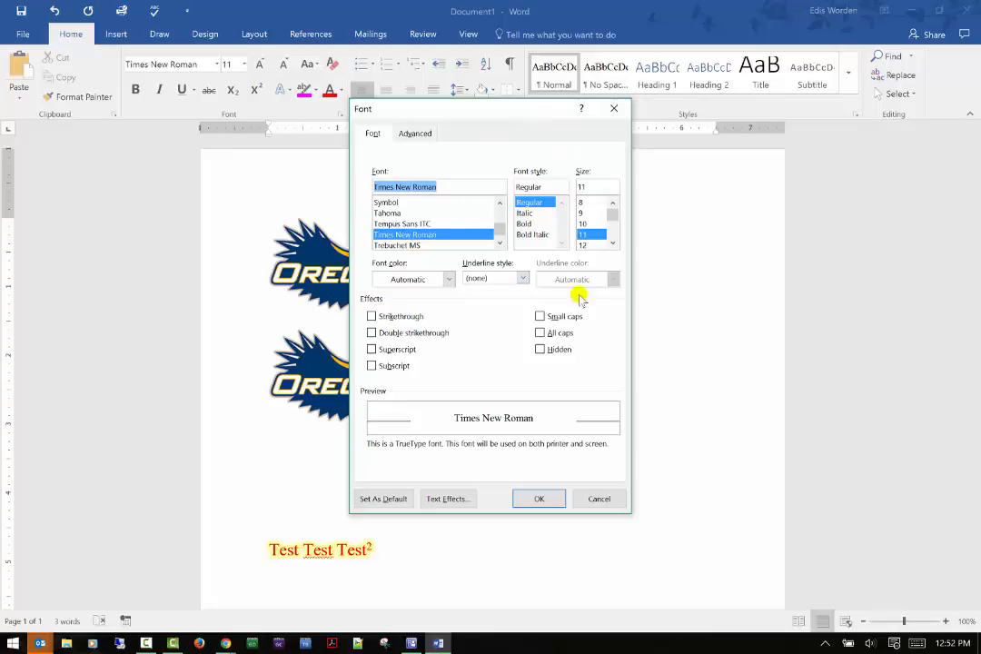
pyautogui.click(614, 110)
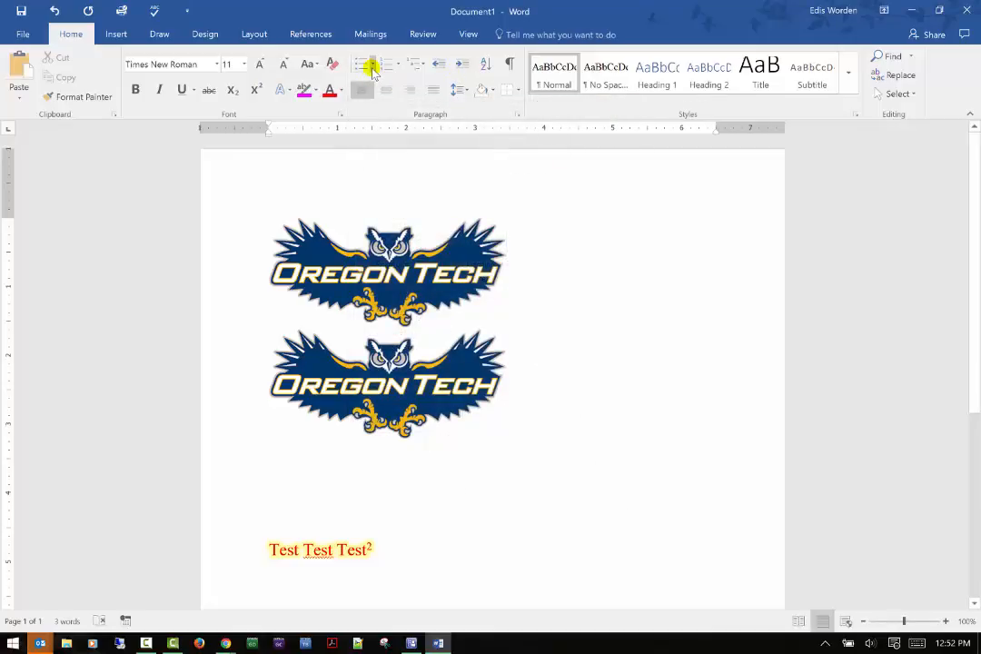
# - Examine the bullet library and the Wingdings symbols available for defining a new bullet, cancelling without creating one
pyautogui.click(371, 66)
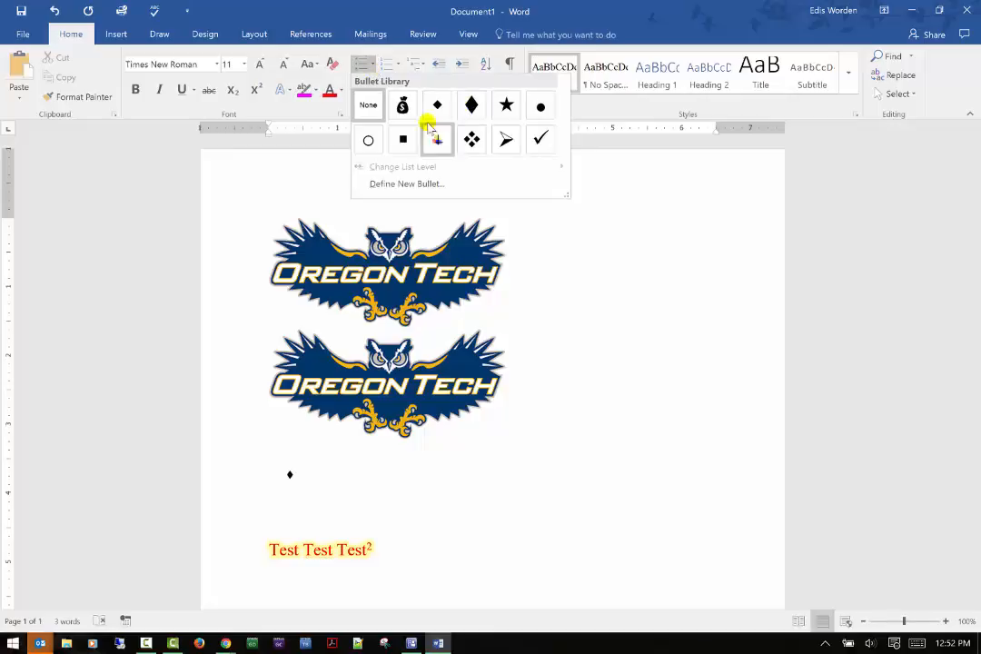
pyautogui.click(428, 186)
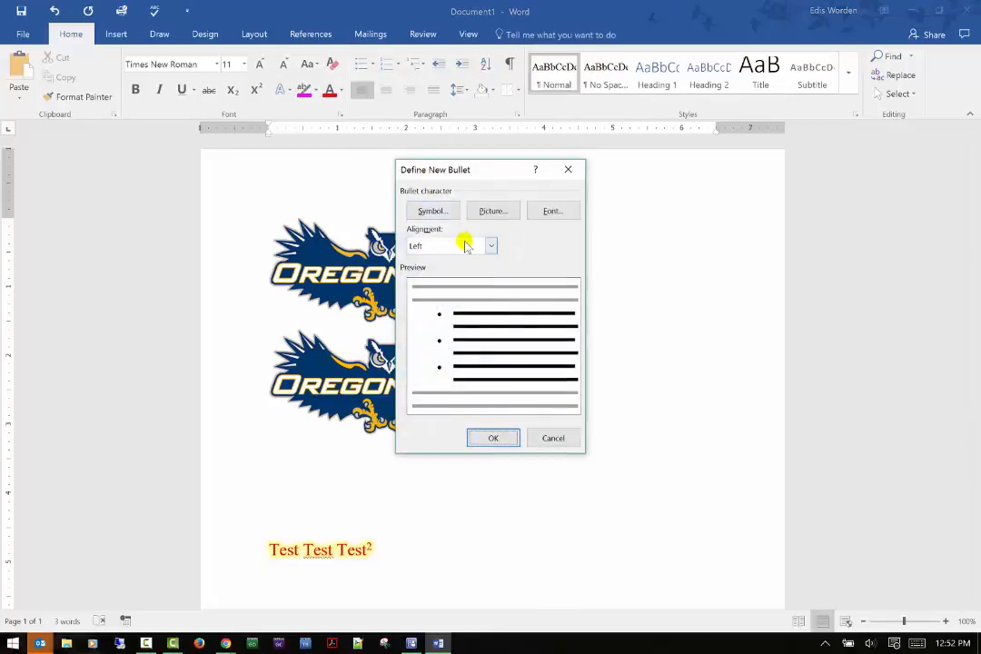
pyautogui.click(443, 211)
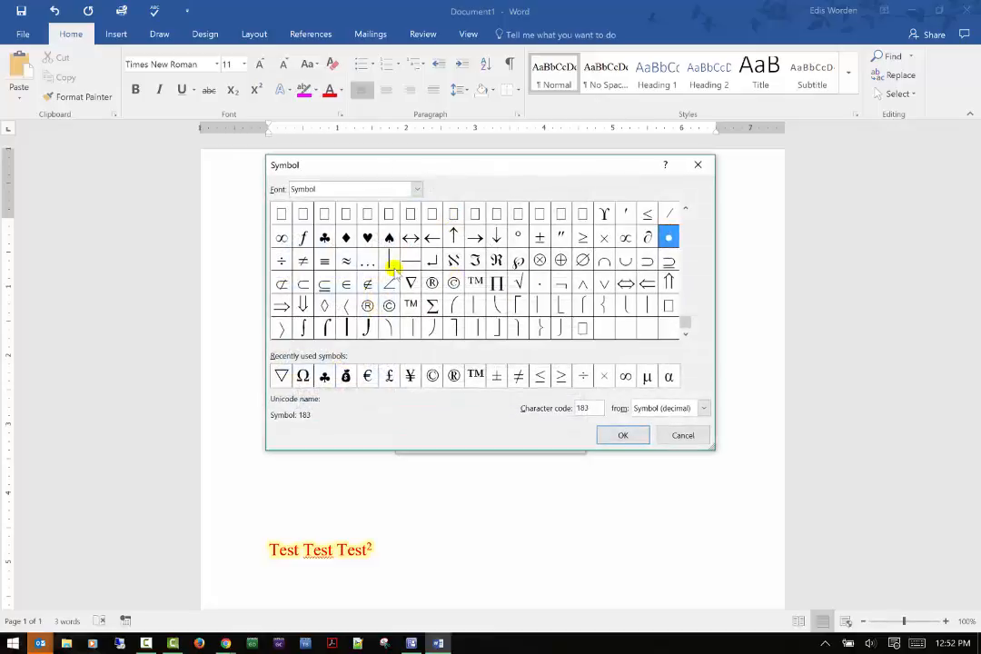
pyautogui.click(415, 190)
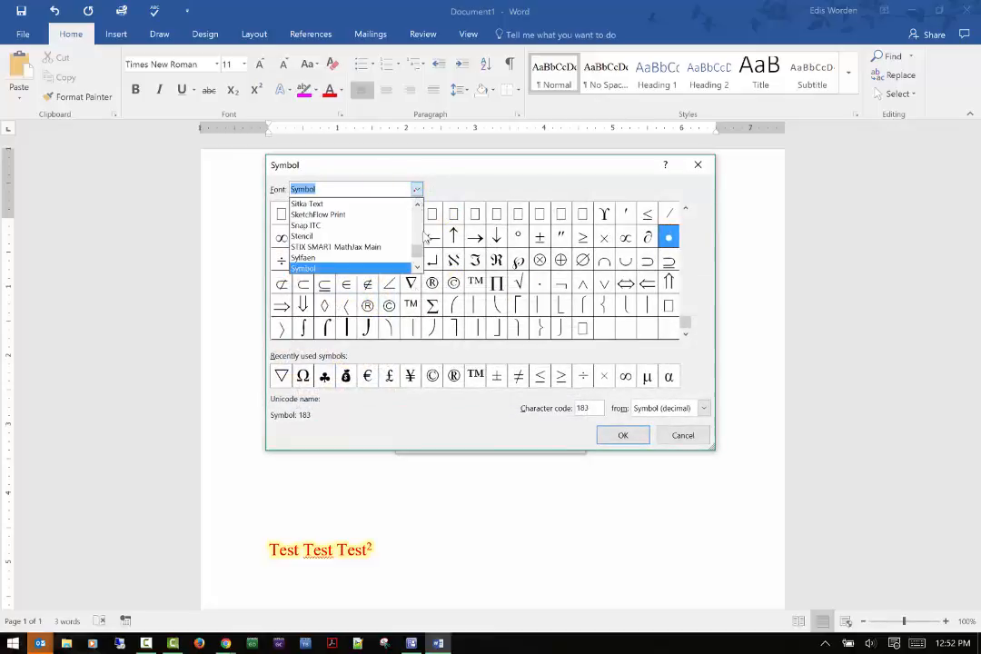
pyautogui.scroll(-6, 397, 261)
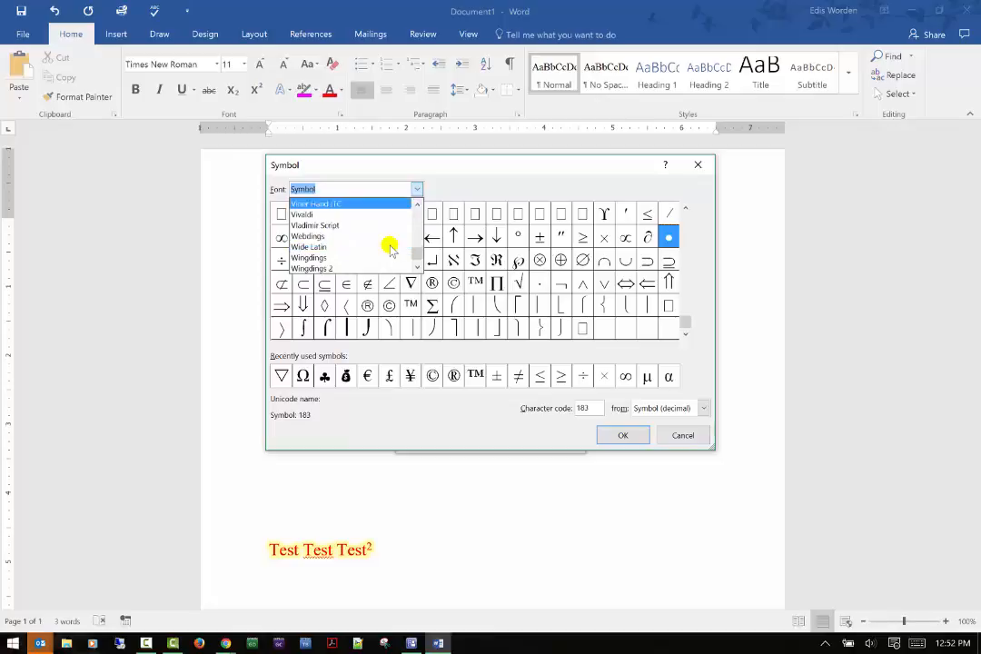
pyautogui.click(391, 248)
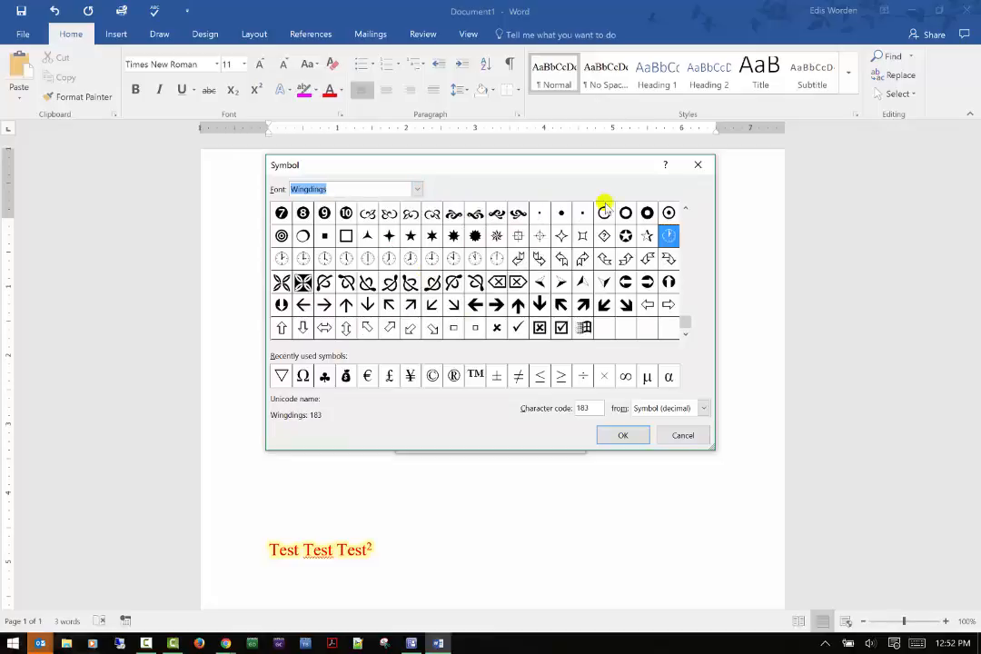
pyautogui.click(672, 436)
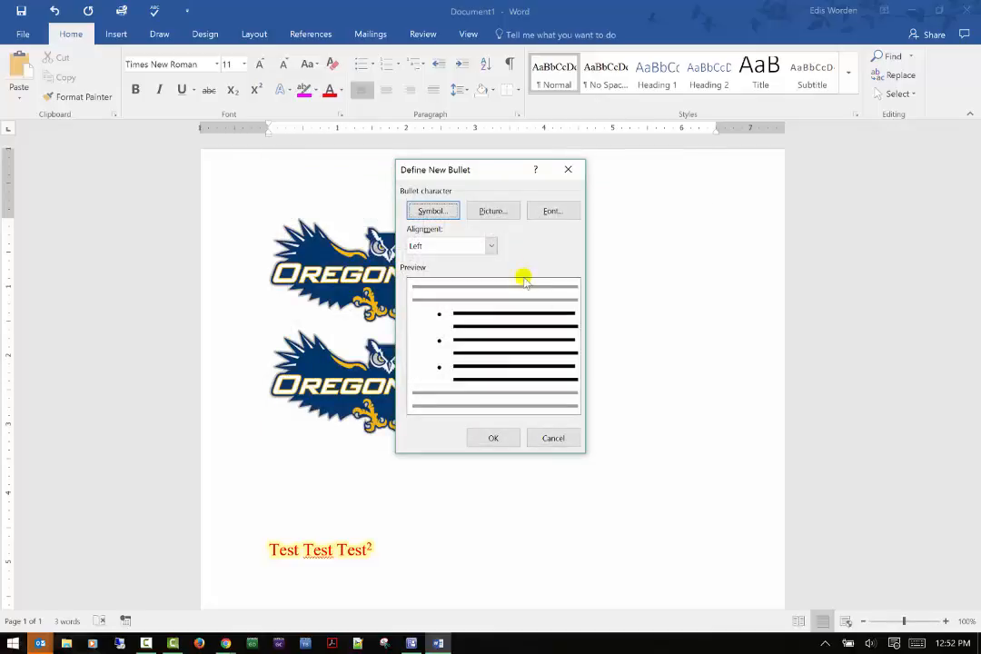
pyautogui.click(570, 168)
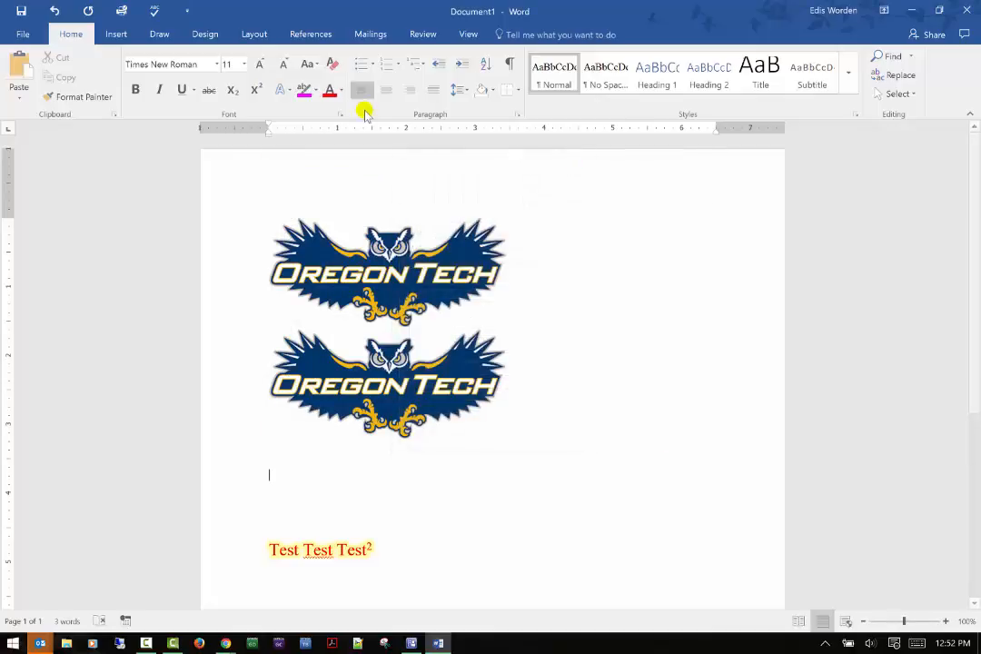
# - Examine the numbering library and the settings for defining a new number format, closing them without changes
pyautogui.click(399, 65)
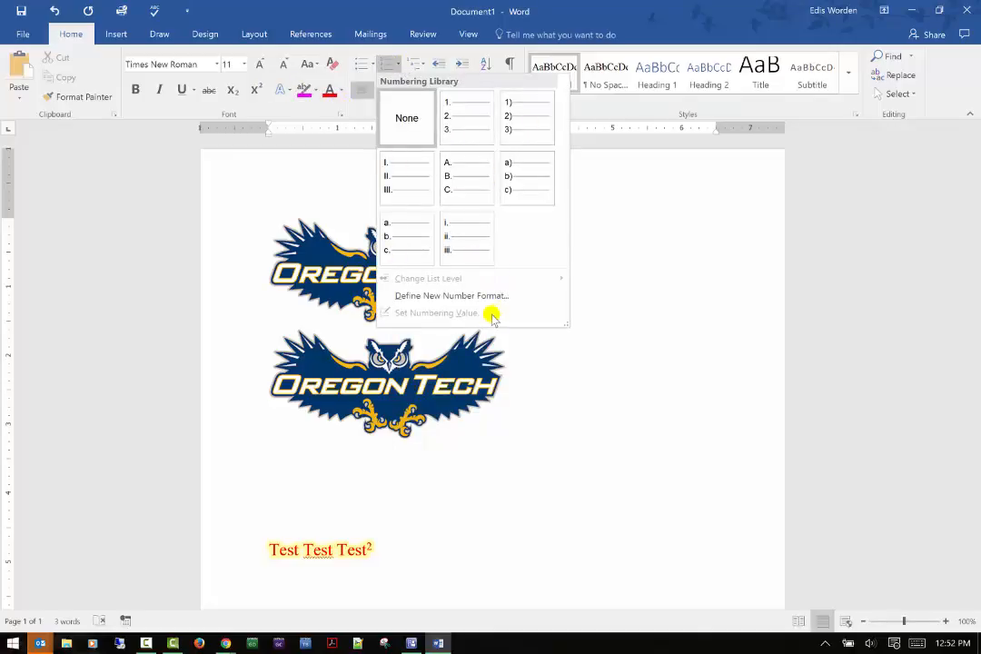
pyautogui.click(488, 300)
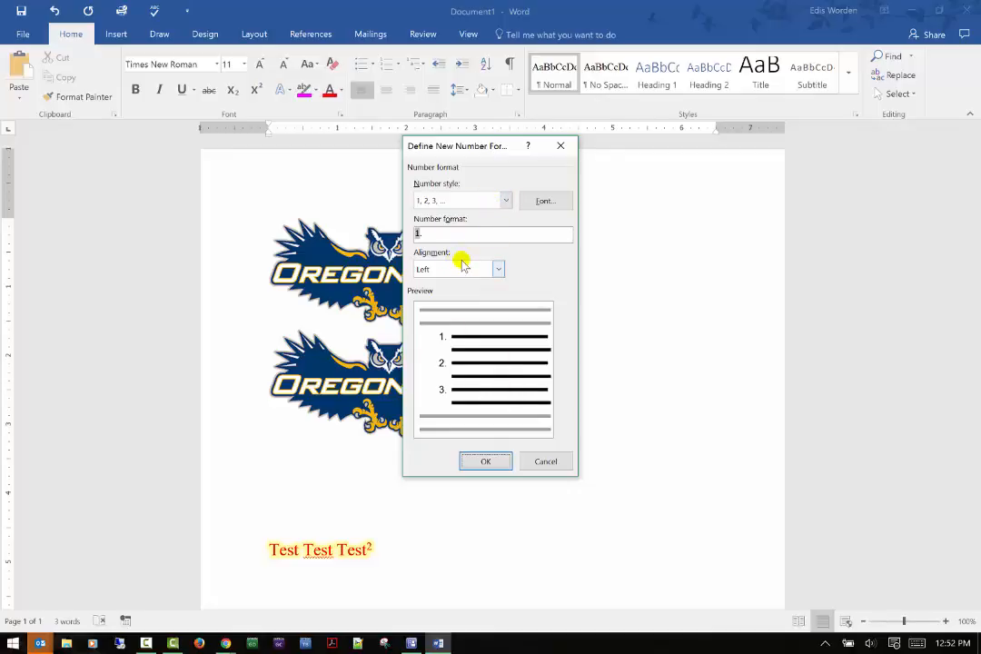
pyautogui.click(558, 146)
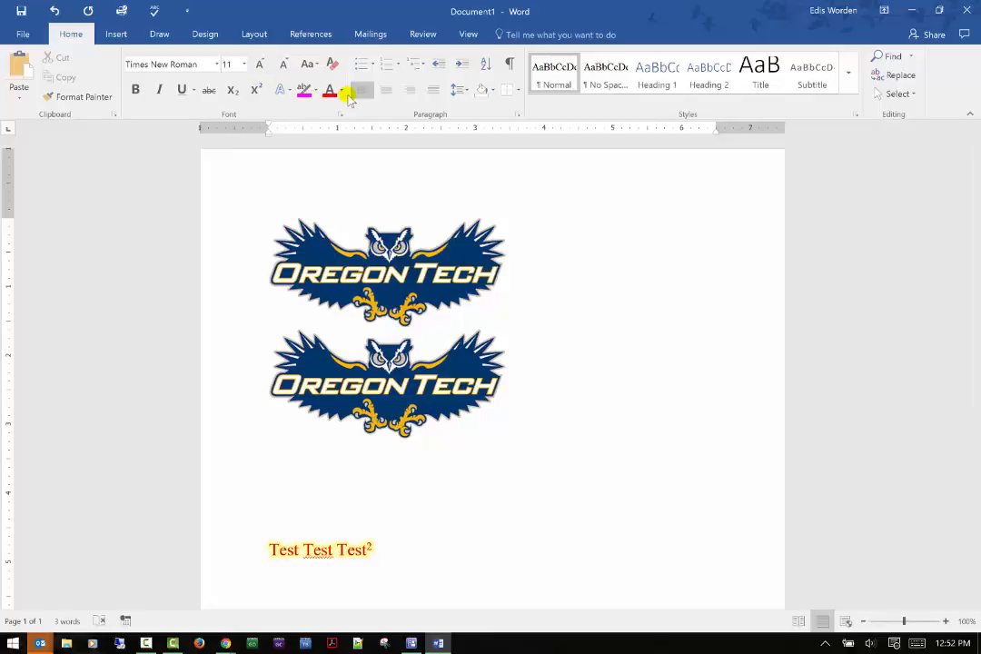
# - Examine the multilevel list library and the option to define a new multilevel list, without applying a list
pyautogui.click(422, 68)
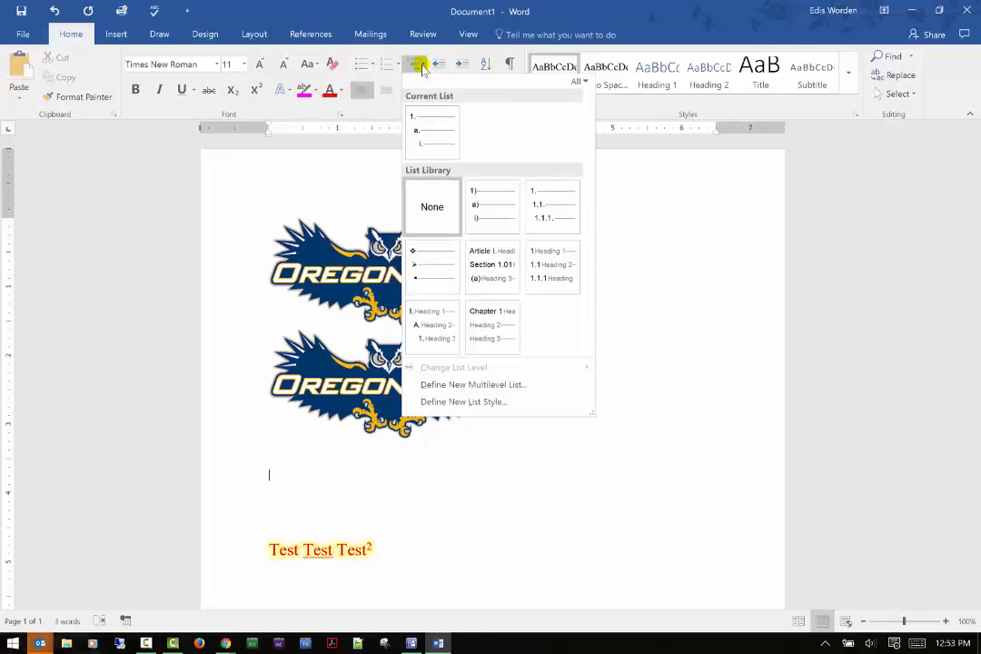
pyautogui.moveTo(500, 200)
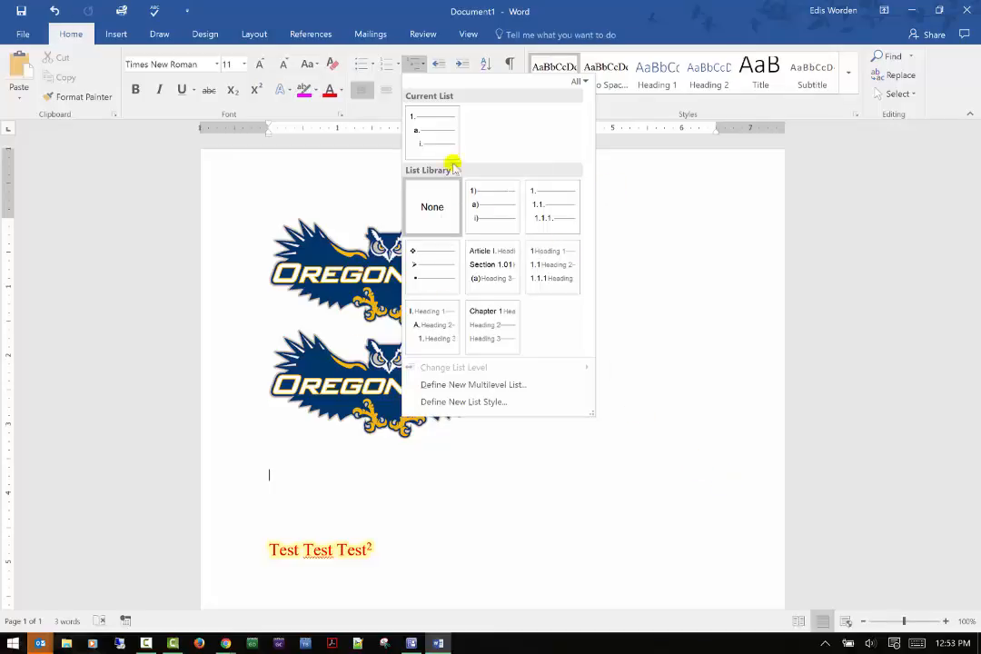
pyautogui.moveTo(461, 314)
pyautogui.click(504, 385)
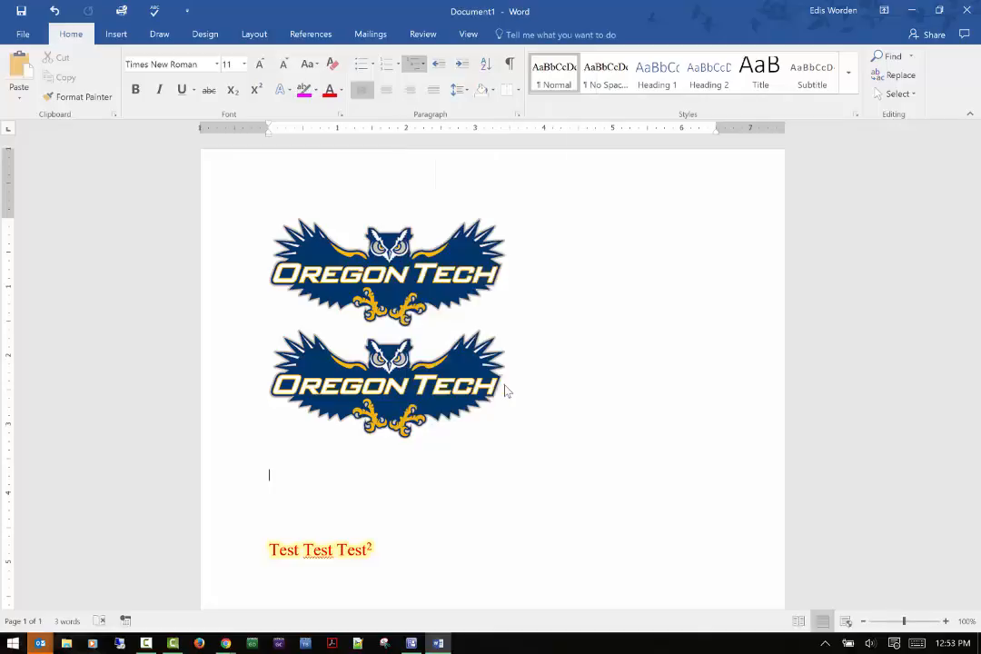
pyautogui.click(588, 471)
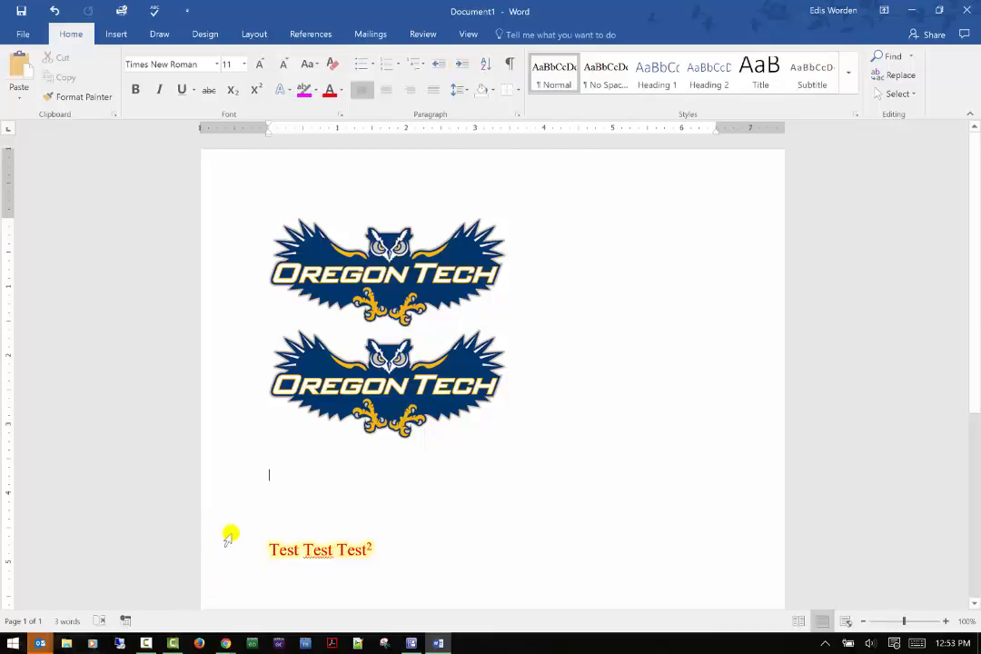
# - Increase the indent of the "Test Test Test" line by one level and decrease it back to the margin
pyautogui.click(257, 549)
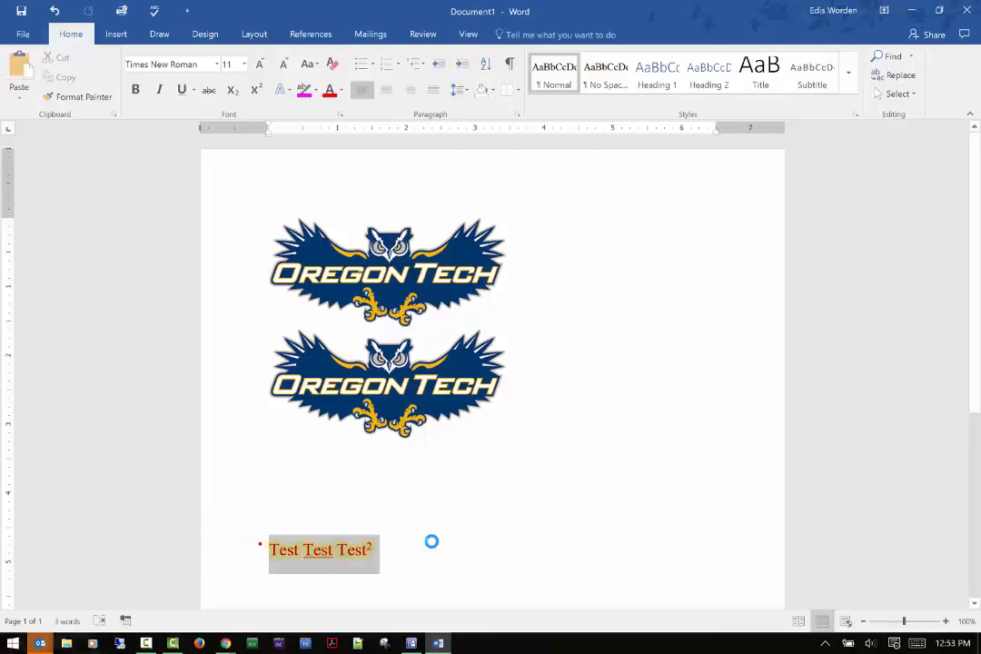
pyautogui.click(460, 65)
pyautogui.click(439, 64)
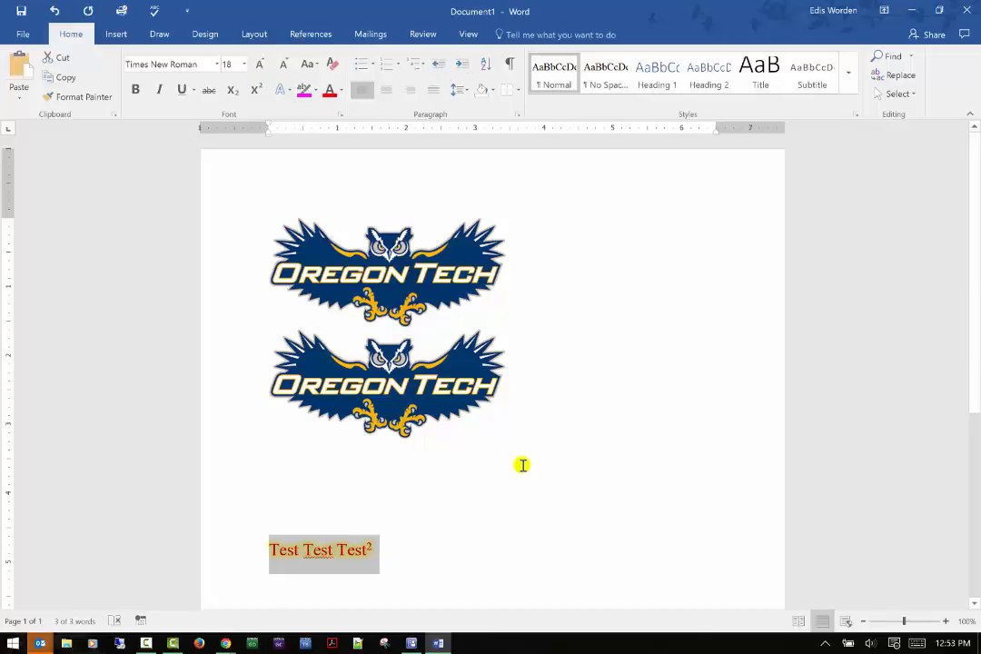
# - Place the cursor in the empty paragraph above the text, show the paragraph marks and formatting symbols, and hide them again
pyautogui.click(473, 522)
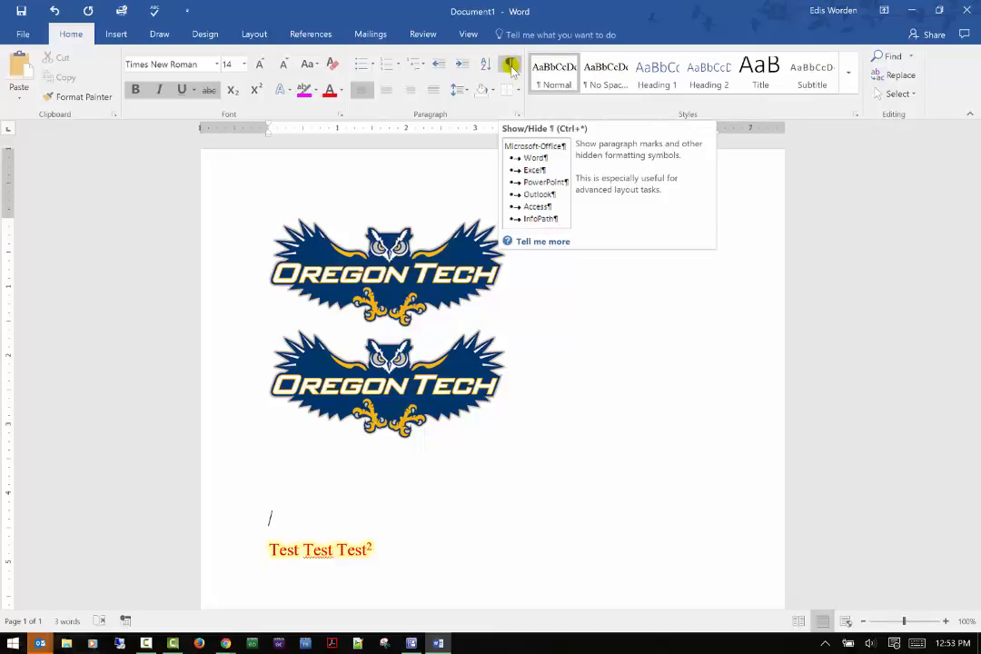
pyautogui.click(510, 65)
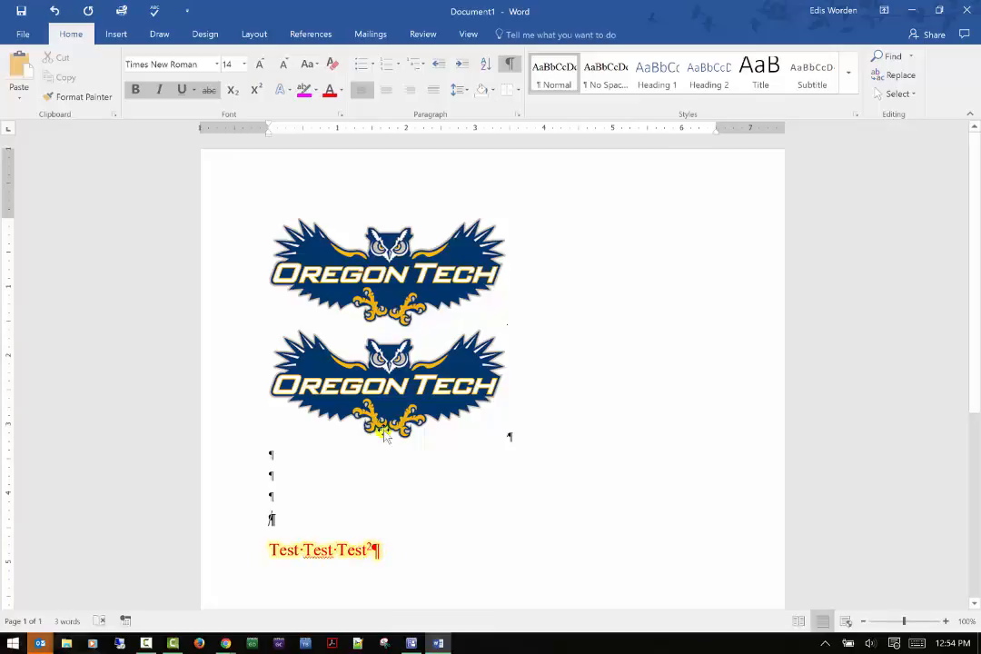
pyautogui.click(513, 66)
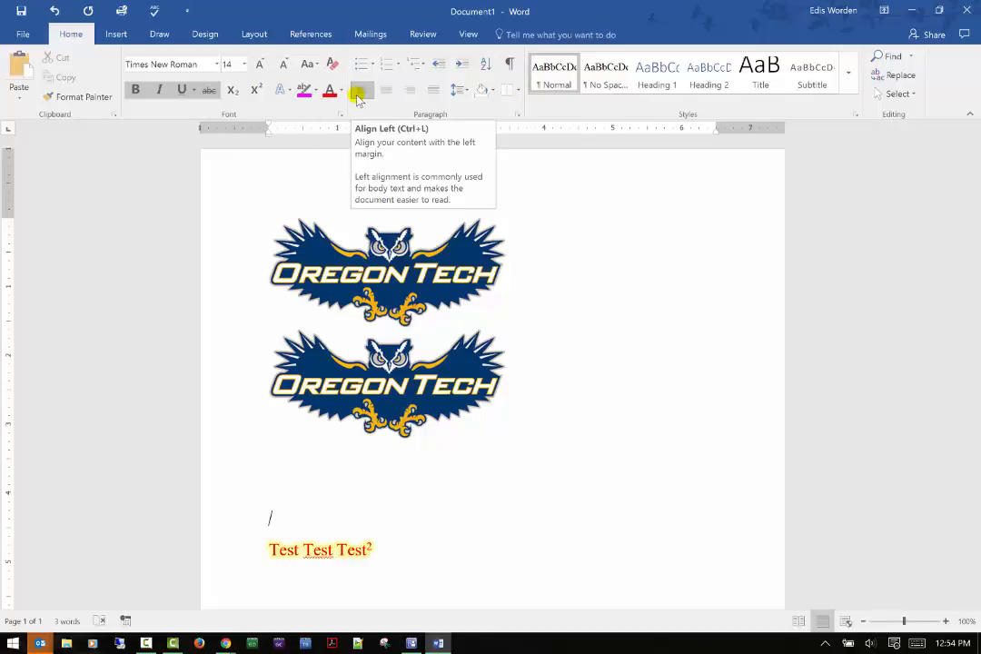
# - Center the empty paragraph, and try centered and right alignment on the "Test Test Test" line before justifying it
pyautogui.click(385, 90)
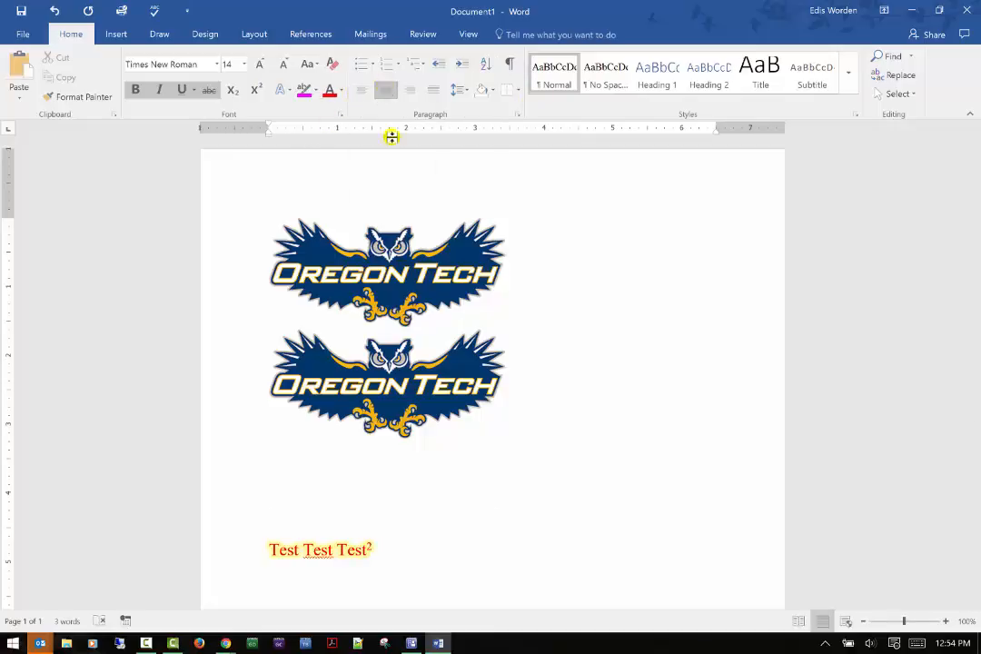
pyautogui.moveTo(374, 545); pyautogui.dragTo(261, 563)
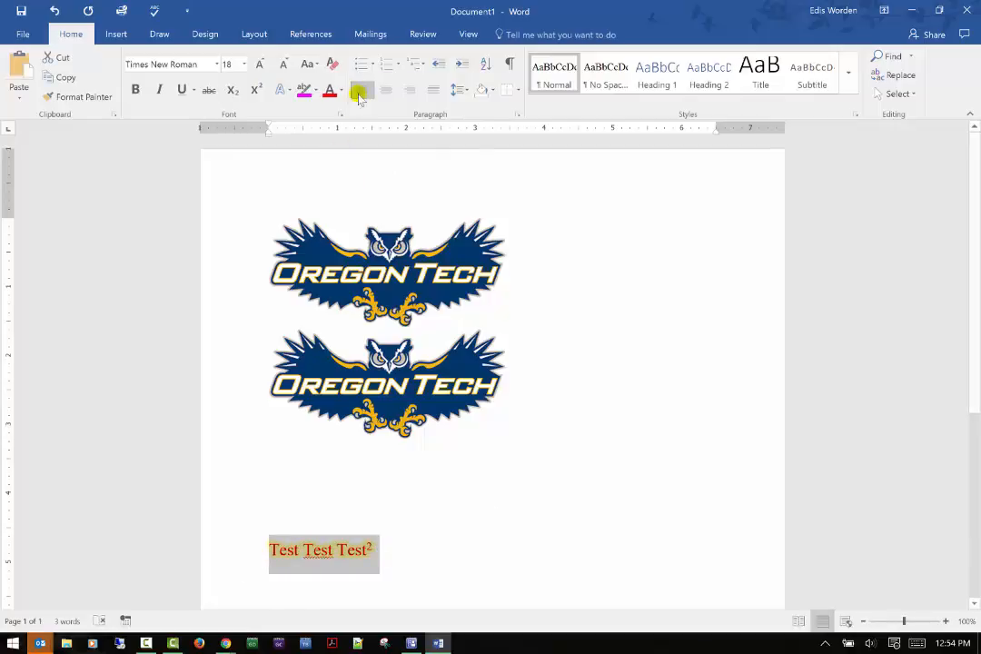
pyautogui.click(385, 90)
pyautogui.click(411, 91)
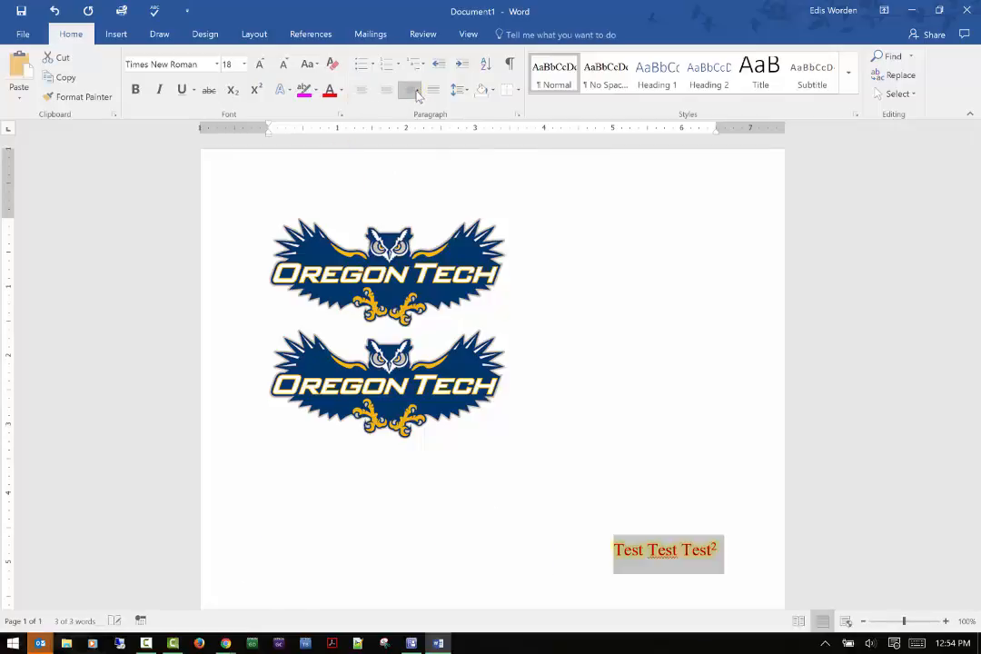
pyautogui.click(434, 91)
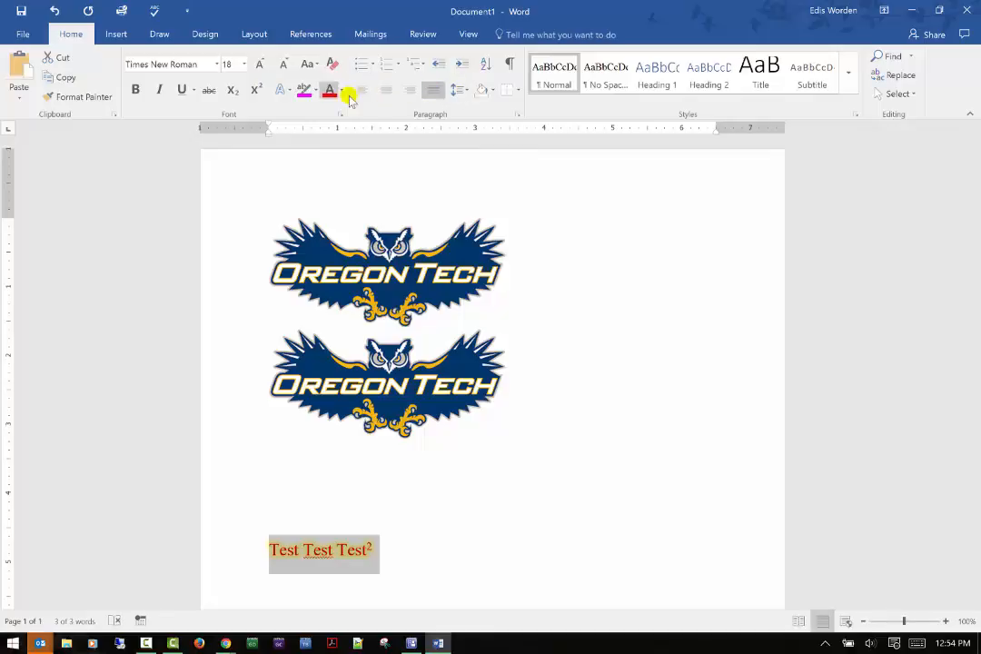
# - Look through the line and paragraph spacing options for the "Test Test Test" line without applying one
pyautogui.click(461, 90)
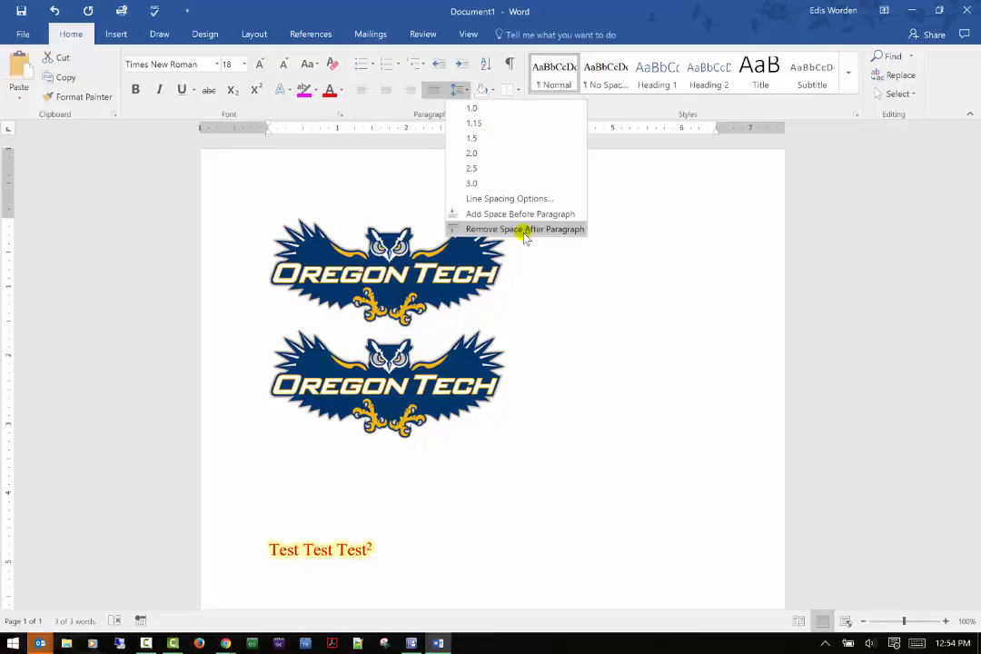
pyautogui.click(650, 180)
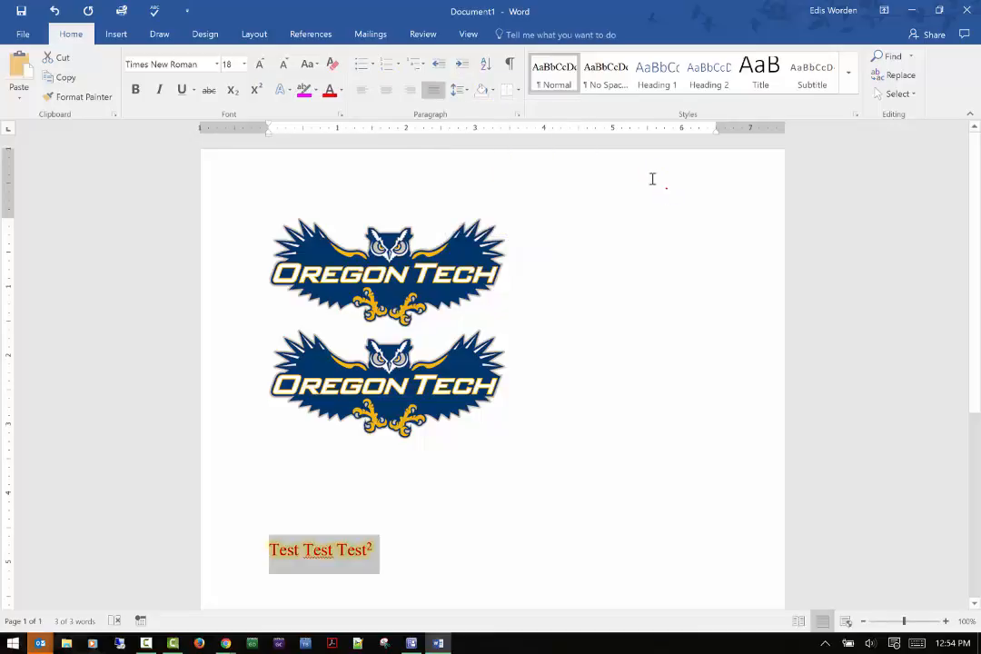
# - Shade the "Test Test Test" paragraph with the standard light green color
pyautogui.click(482, 91)
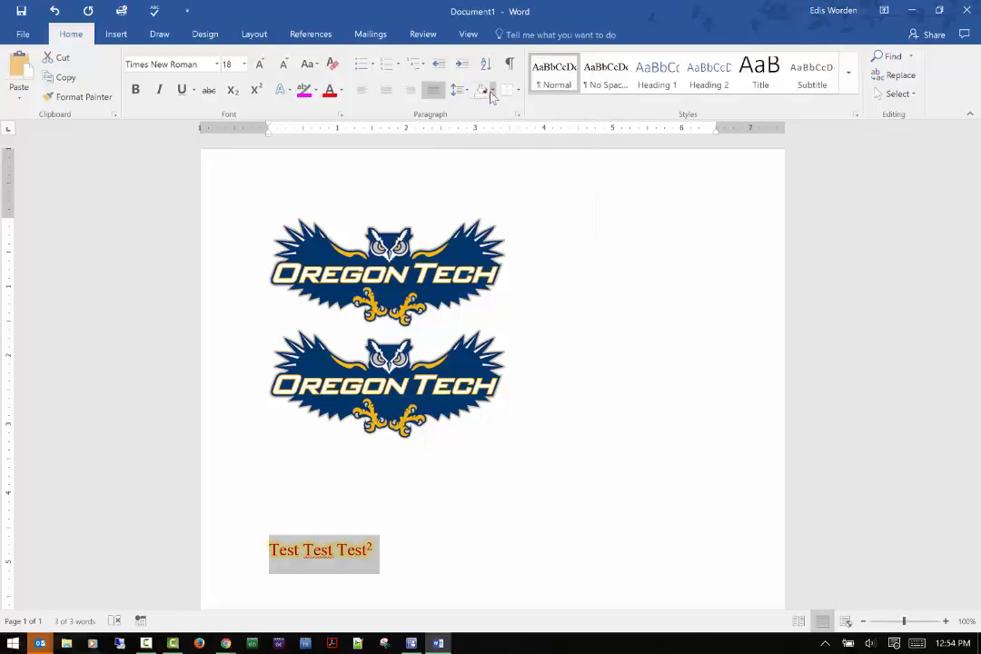
pyautogui.click(491, 91)
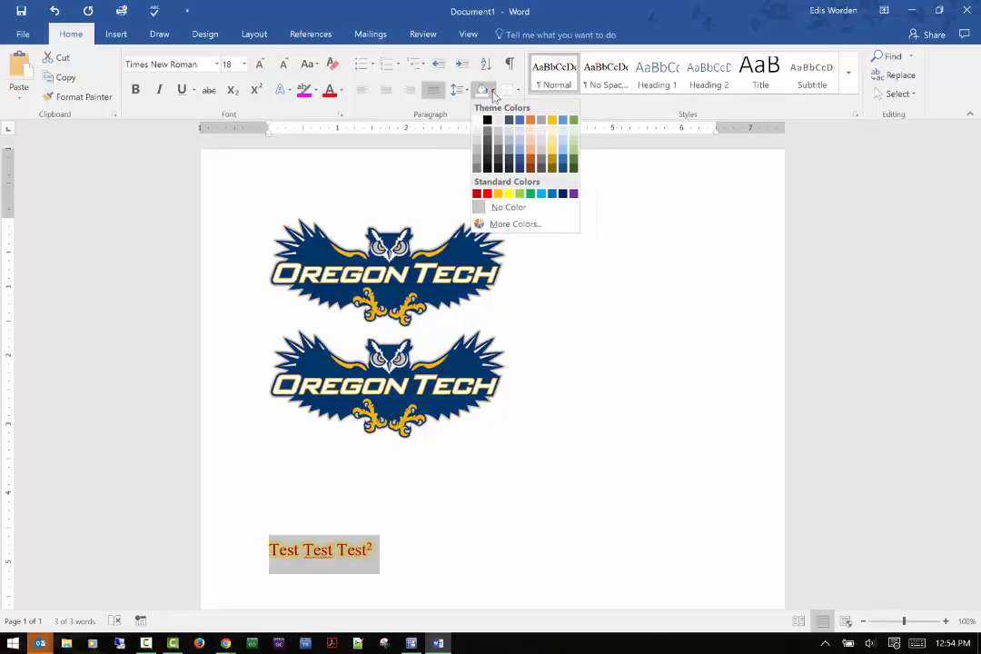
pyautogui.click(520, 195)
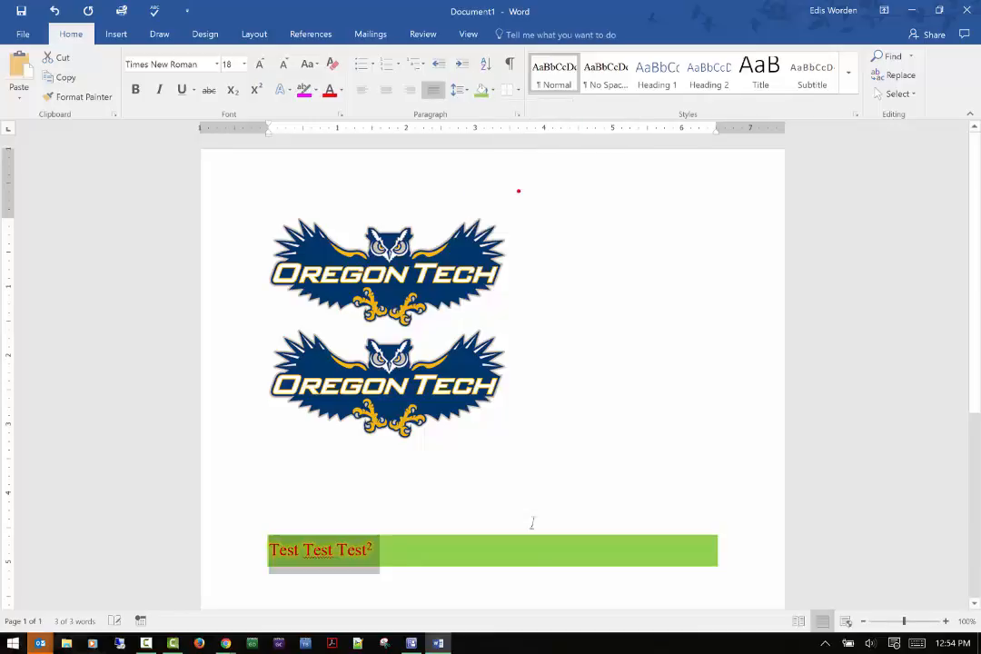
pyautogui.click(536, 518)
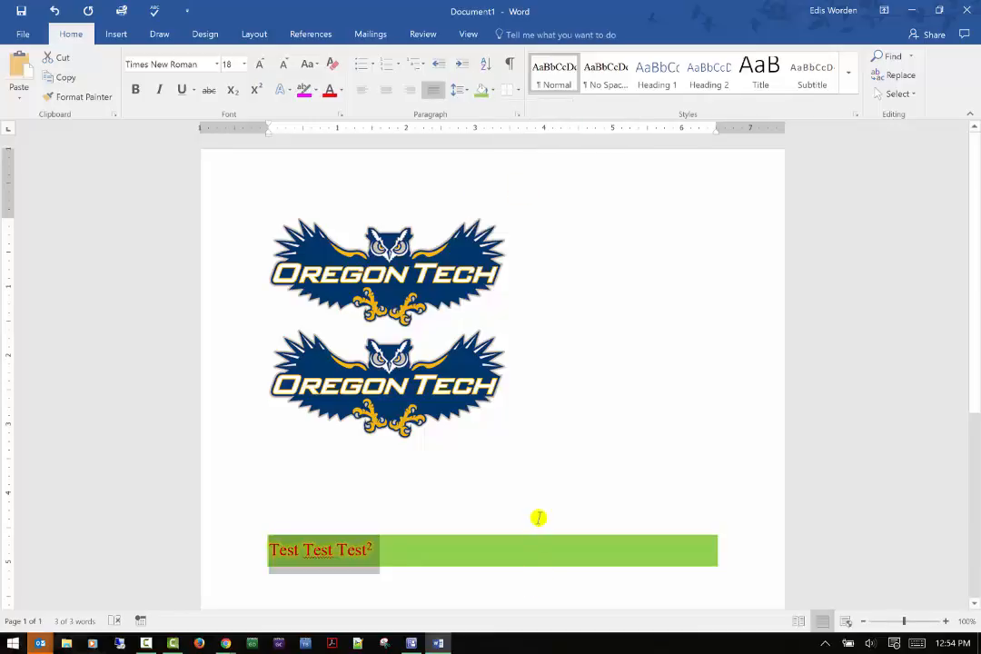
# - Center the "Test Test Test" paragraph and add a bottom border to it
pyautogui.click(498, 563)
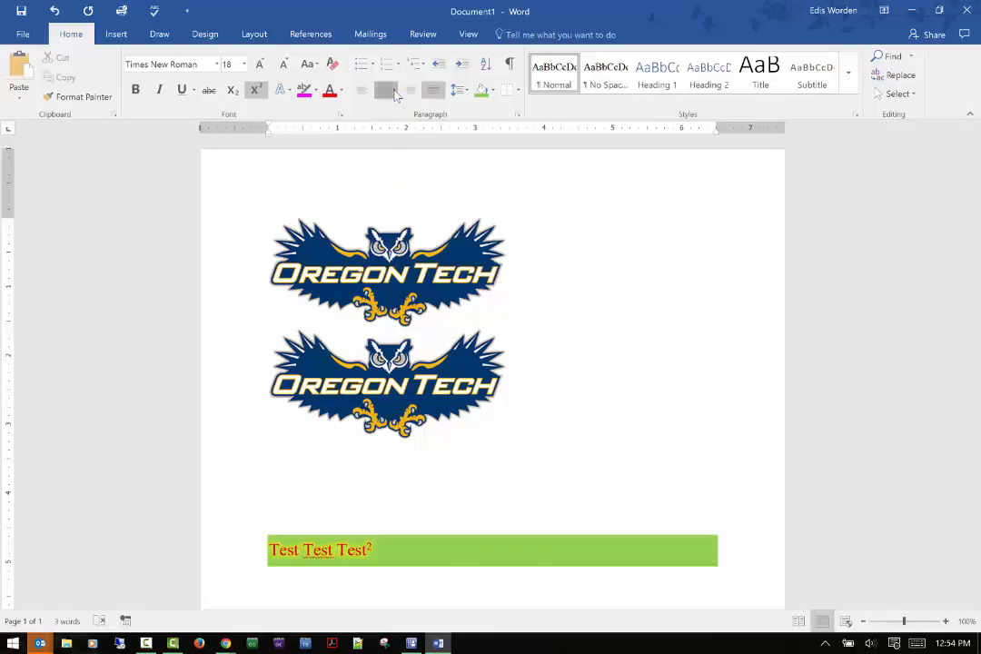
pyautogui.click(391, 91)
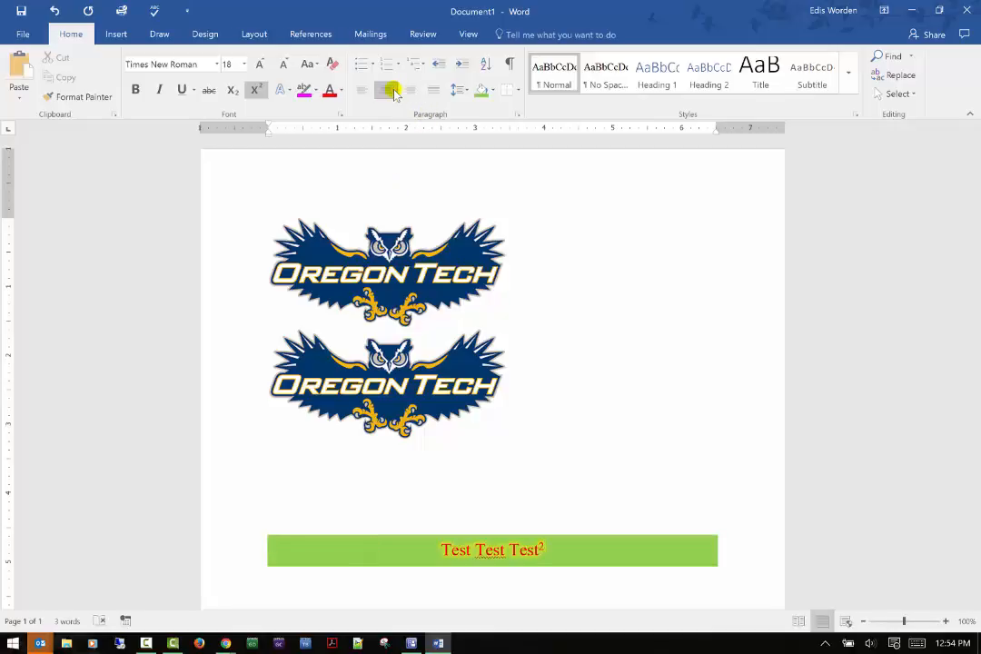
pyautogui.scroll(-1, 466, 183)
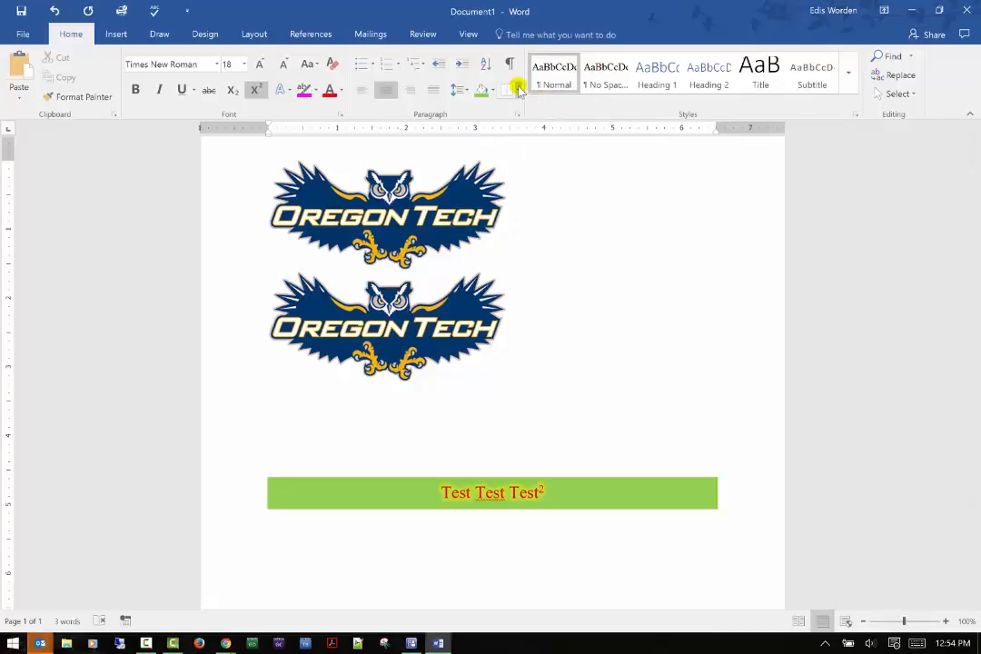
pyautogui.click(518, 89)
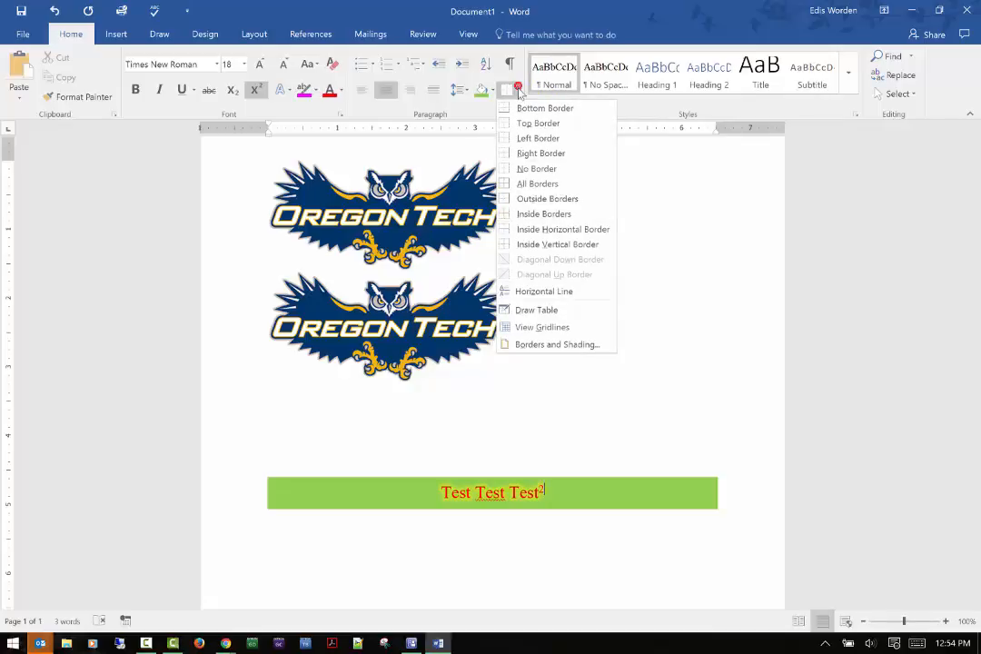
pyautogui.click(515, 108)
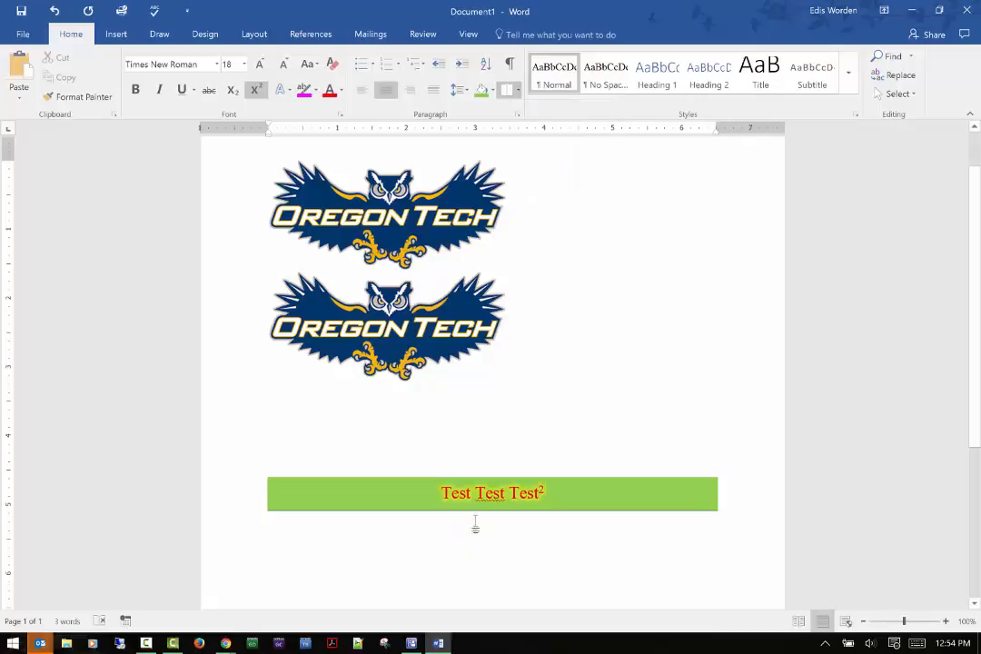
# - Try to set the "Test Test Test" paragraph's border width to 3 pt through Borders and Shading
pyautogui.click(519, 89)
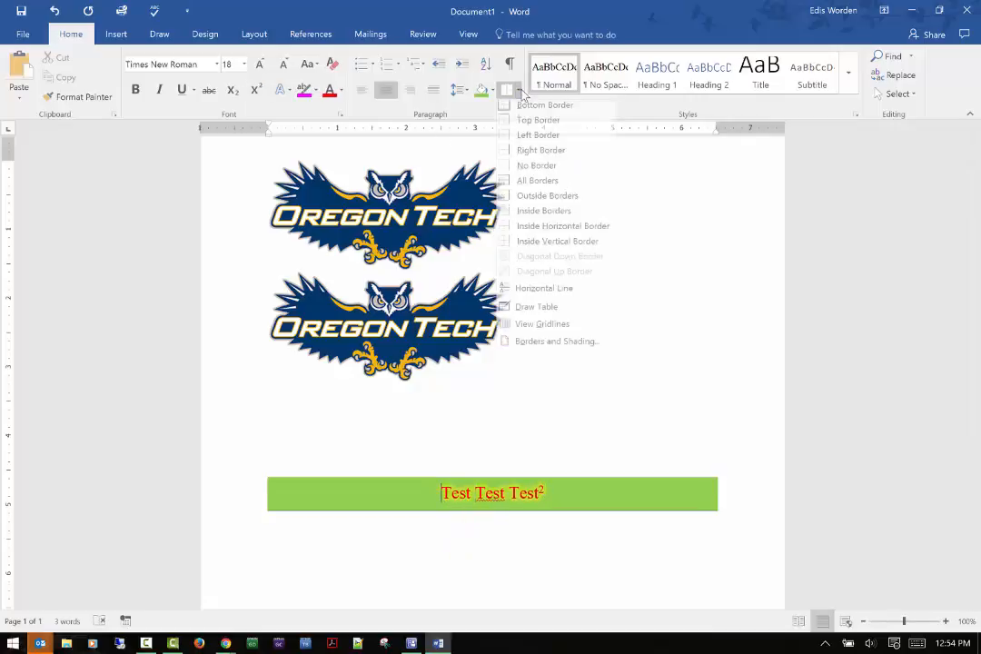
pyautogui.click(567, 345)
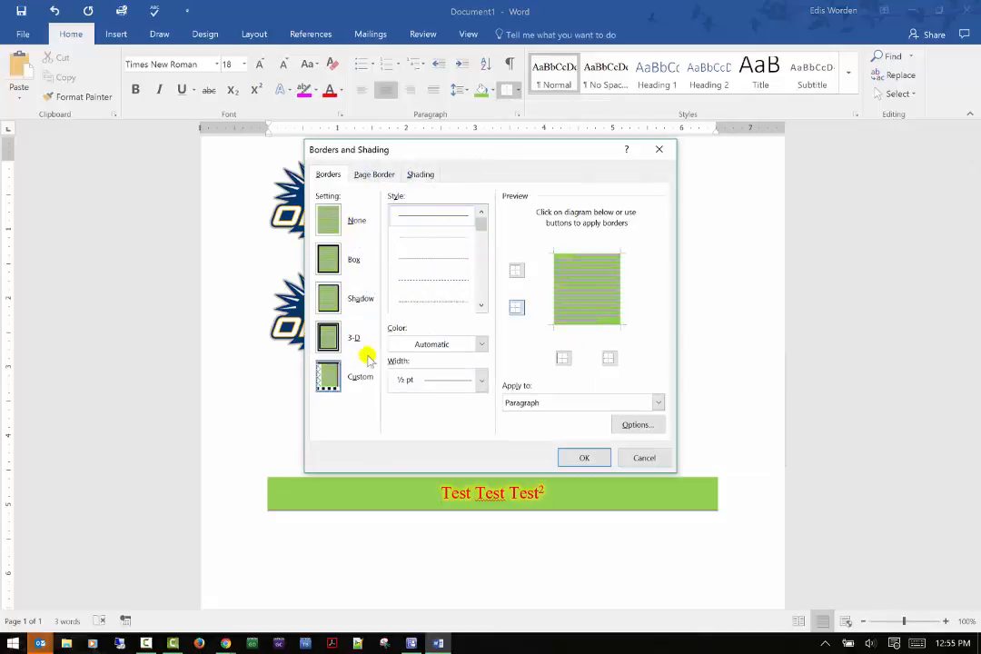
pyautogui.click(481, 380)
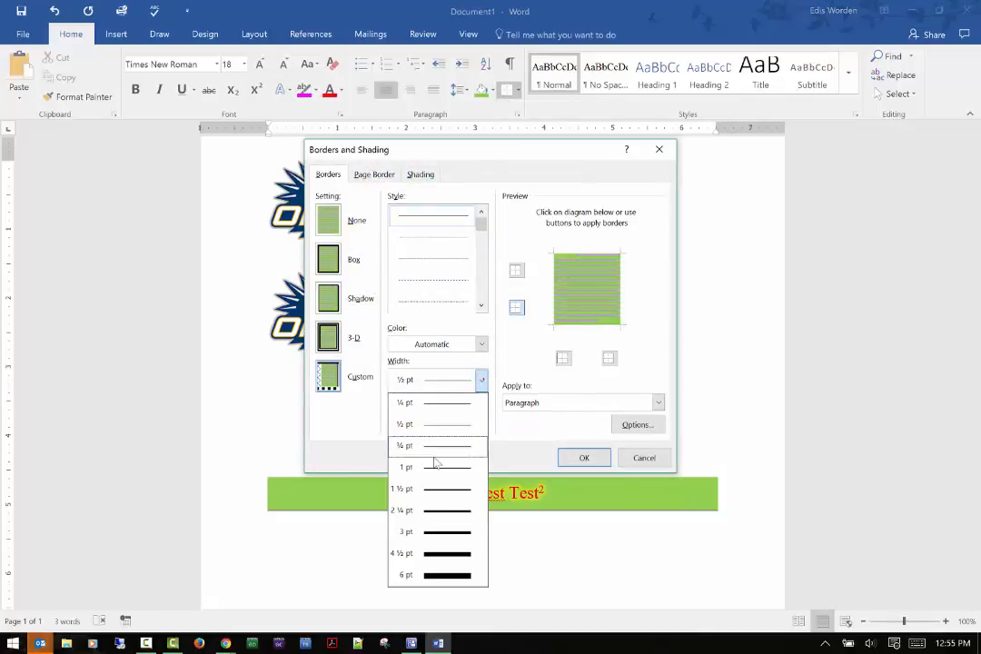
pyautogui.click(438, 532)
pyautogui.click(584, 456)
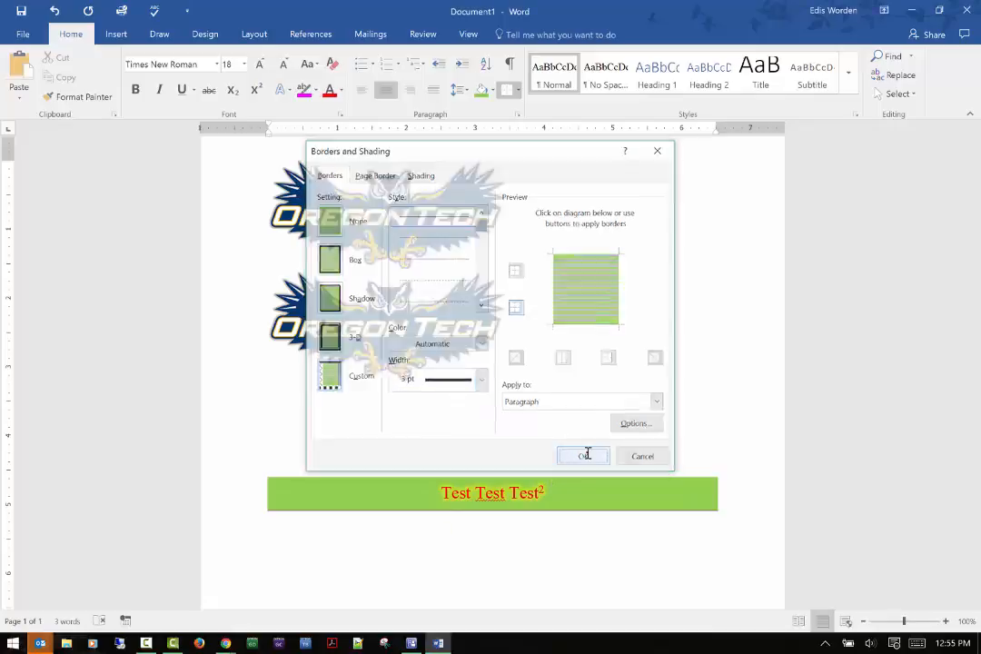
pyautogui.tripleClick(455, 511)
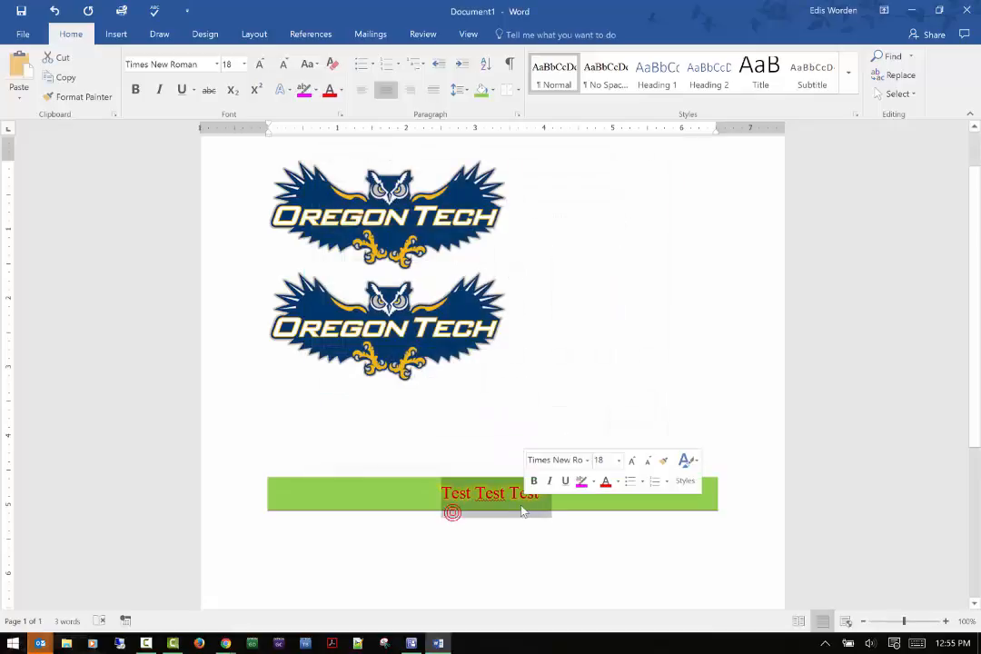
pyautogui.click(749, 462)
pyautogui.click(242, 479)
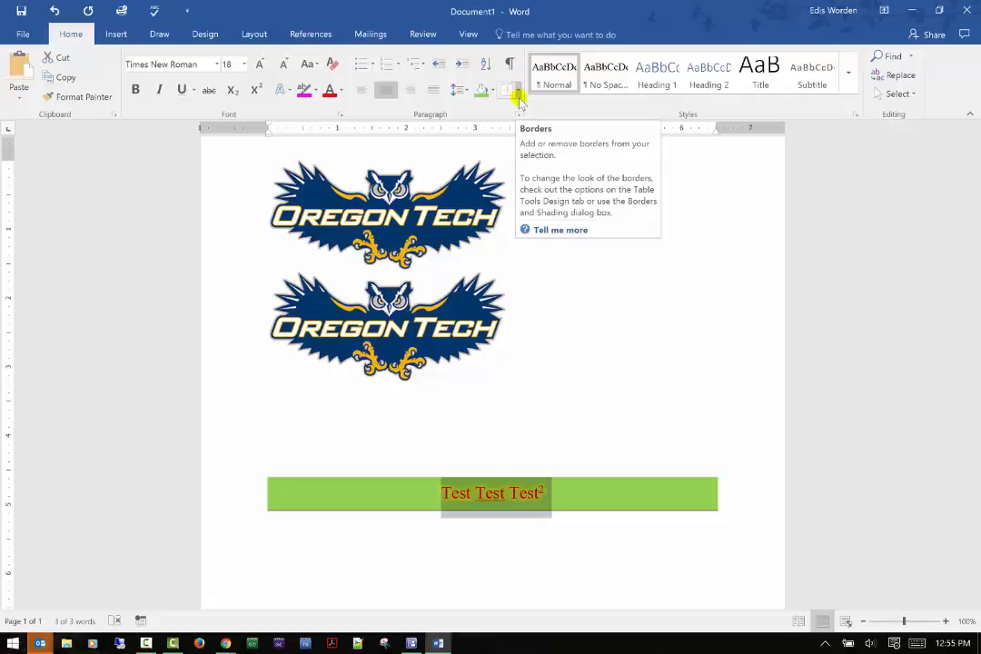
# - Add blank lines below the "Test Test Test" text and create an automatic horizontal line there from three hyphens
pyautogui.click(490, 362)
pyautogui.scroll(-2, 447, 438)
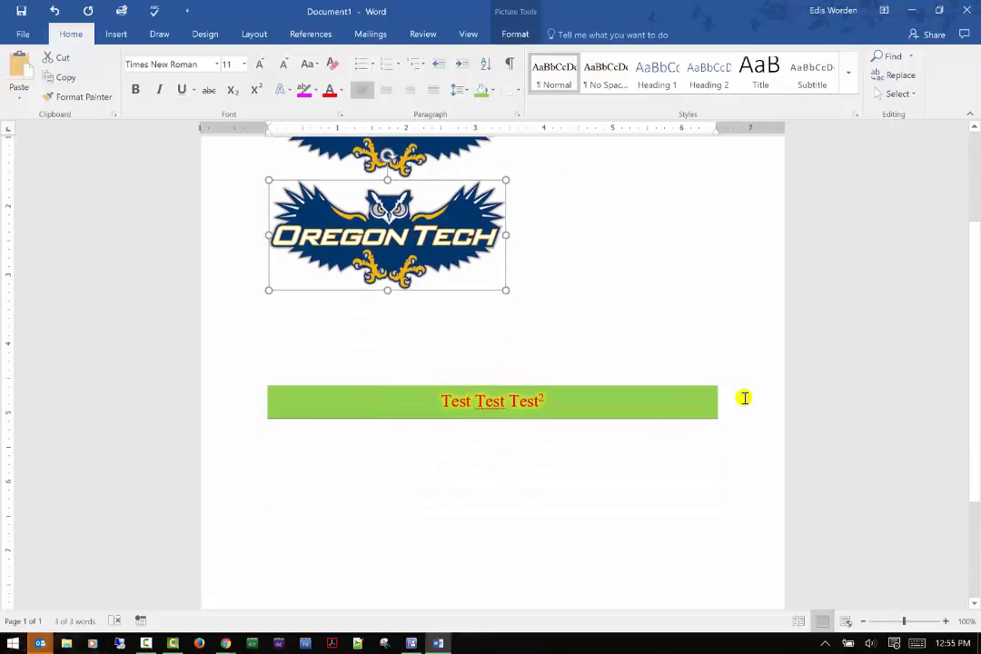
pyautogui.click(764, 401)
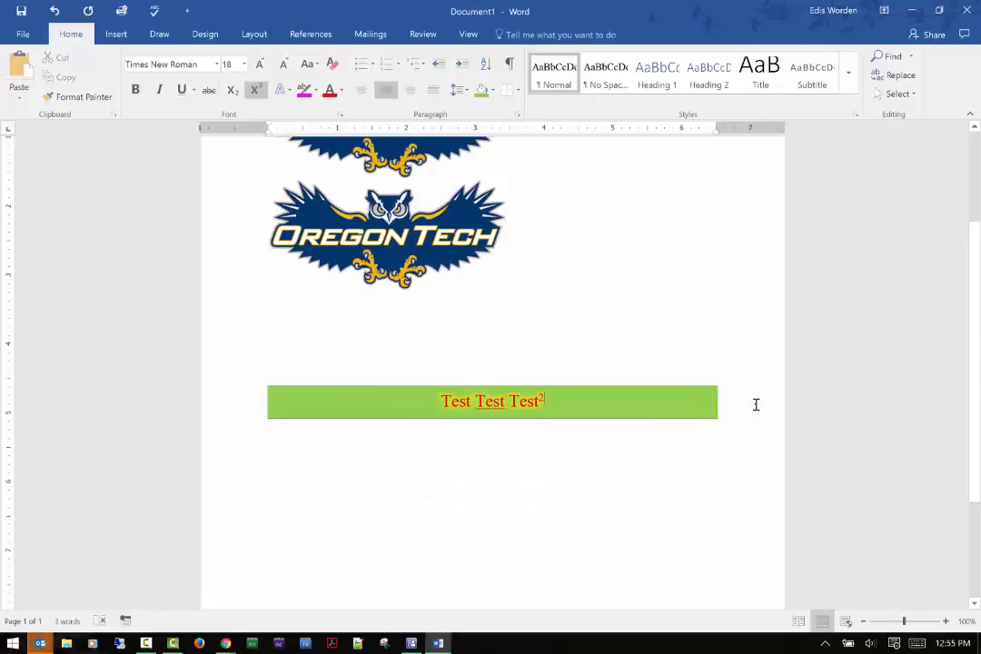
pyautogui.press('Return')
pyautogui.press('Return')
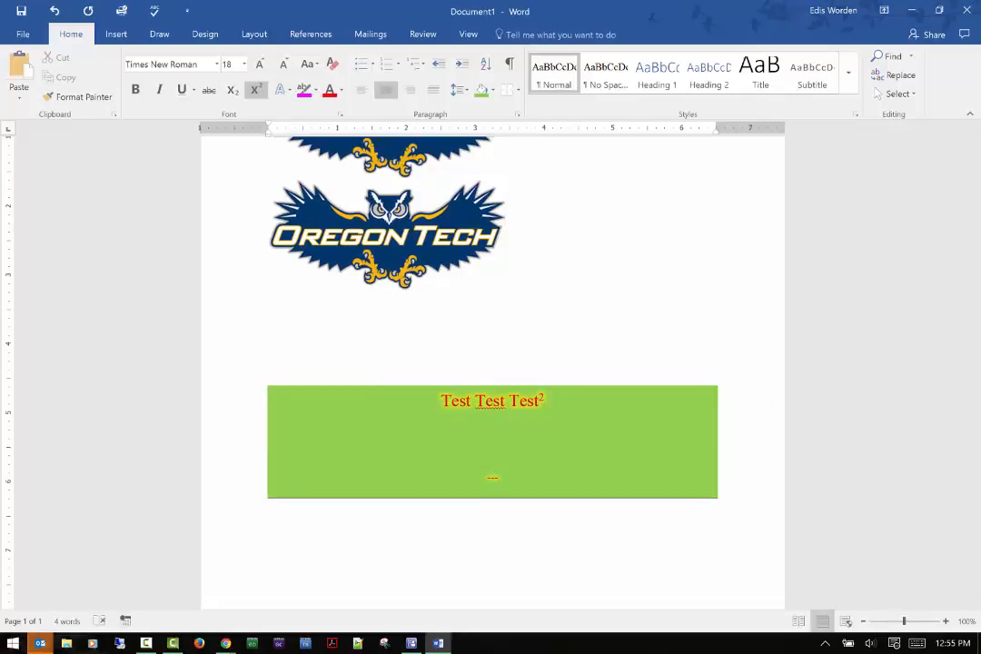
pyautogui.press('Return')
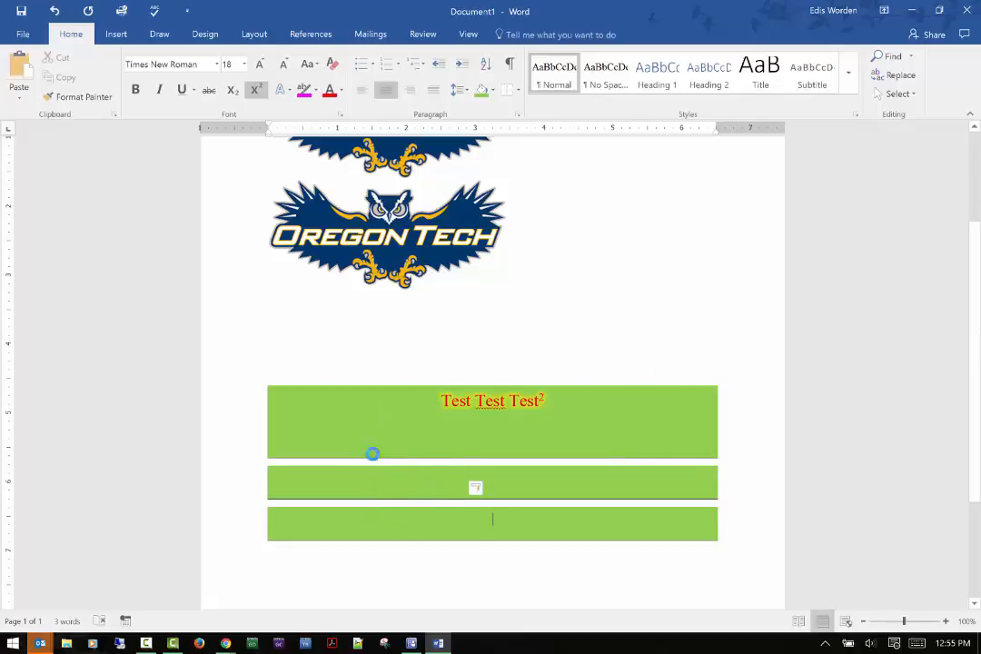
# - Select the blank green lines below the text and look through the full style gallery without applying a style
pyautogui.moveTo(620, 472); pyautogui.dragTo(620, 472)
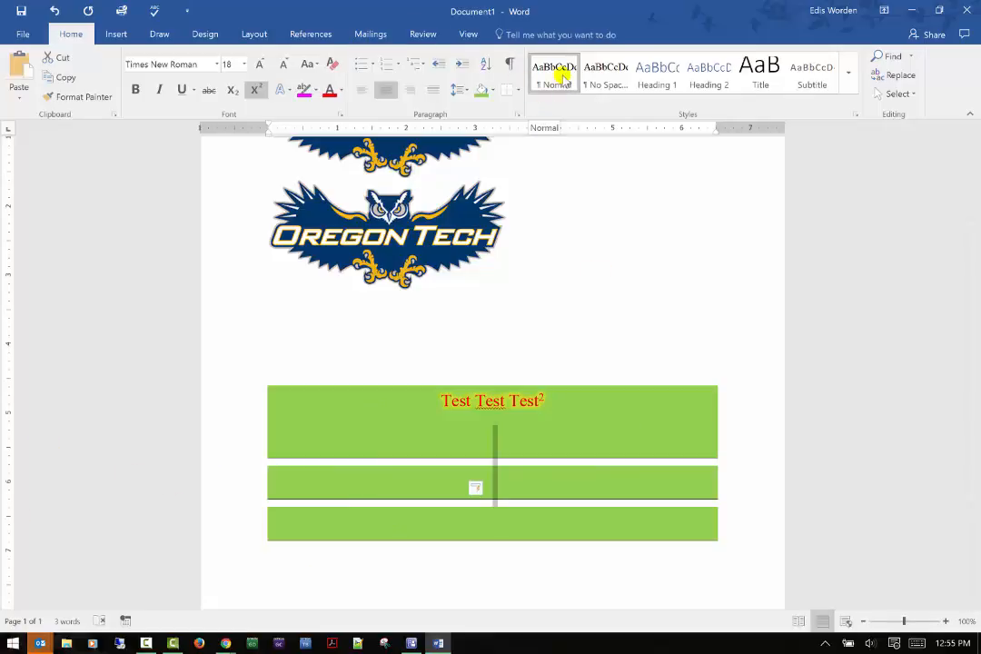
pyautogui.click(849, 72)
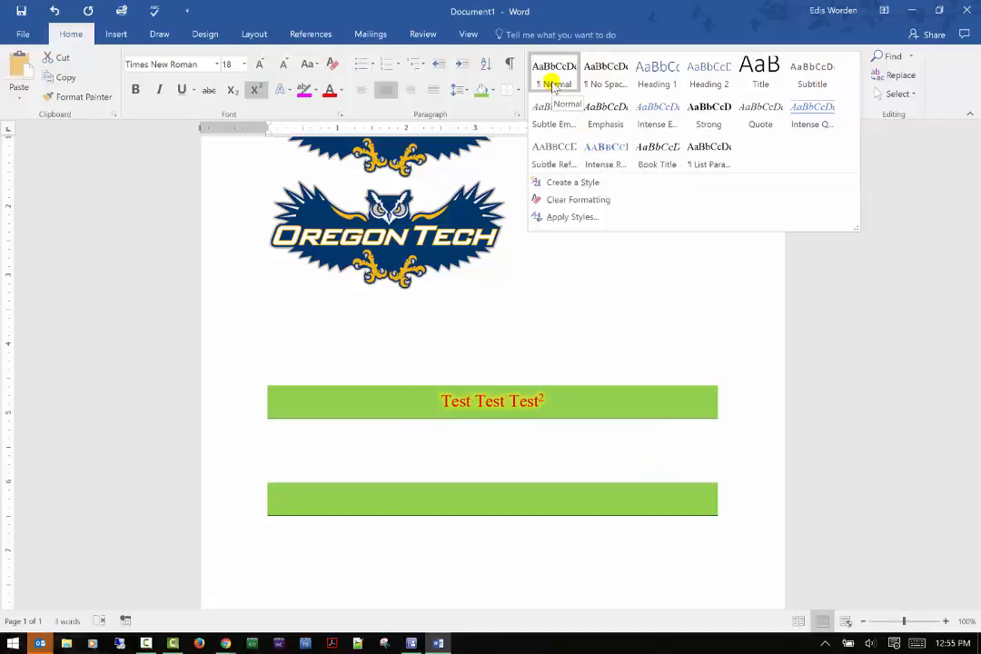
pyautogui.click(836, 257)
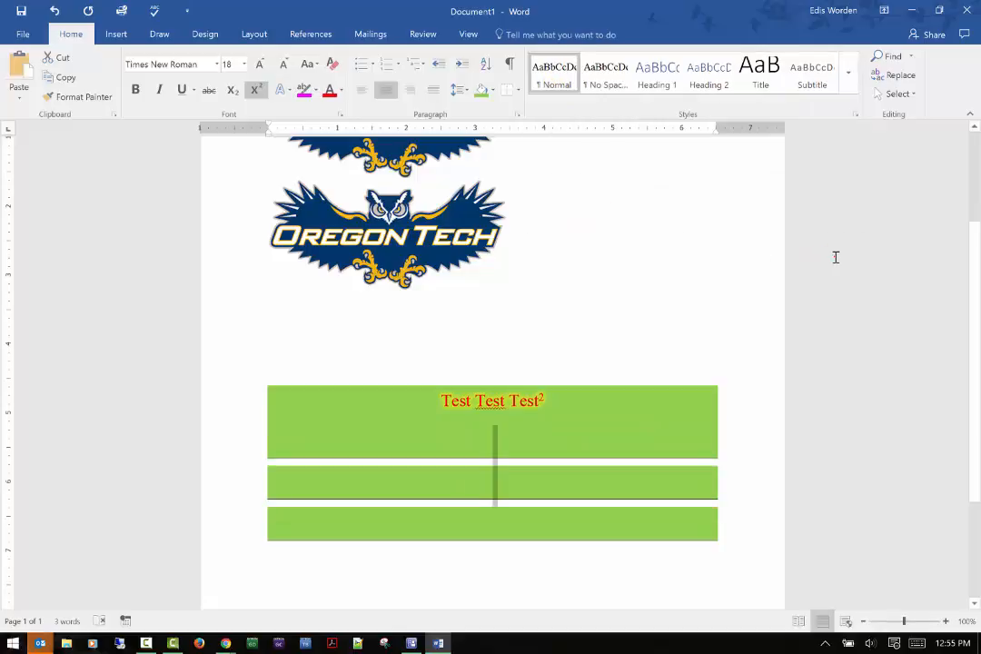
pyautogui.click(717, 213)
# - Search the document for "test" with the Find command
pyautogui.click(910, 57)
pyautogui.click(910, 54)
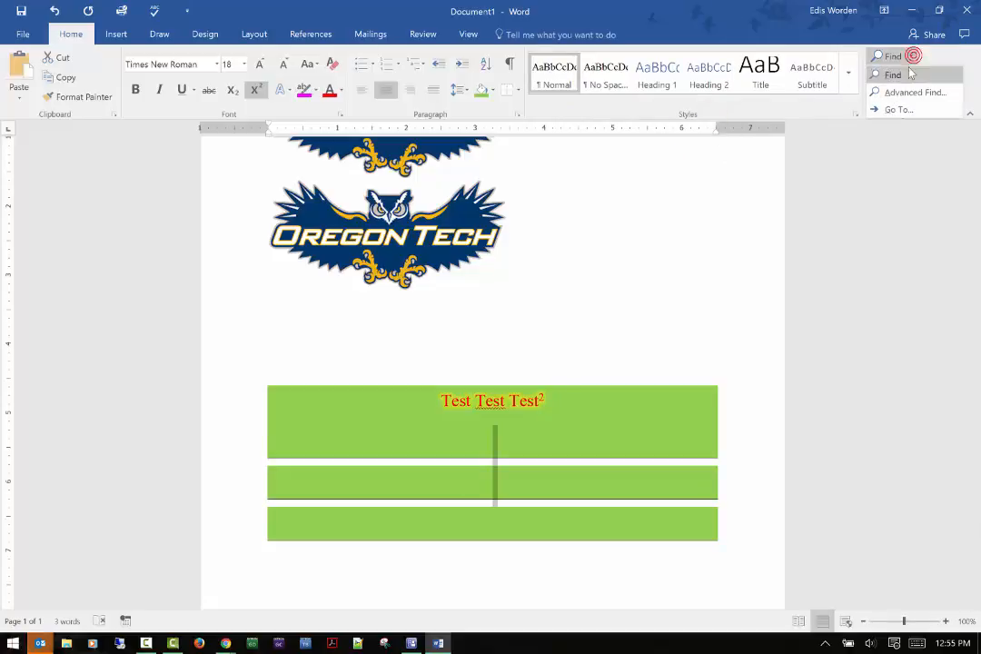
pyautogui.click(909, 75)
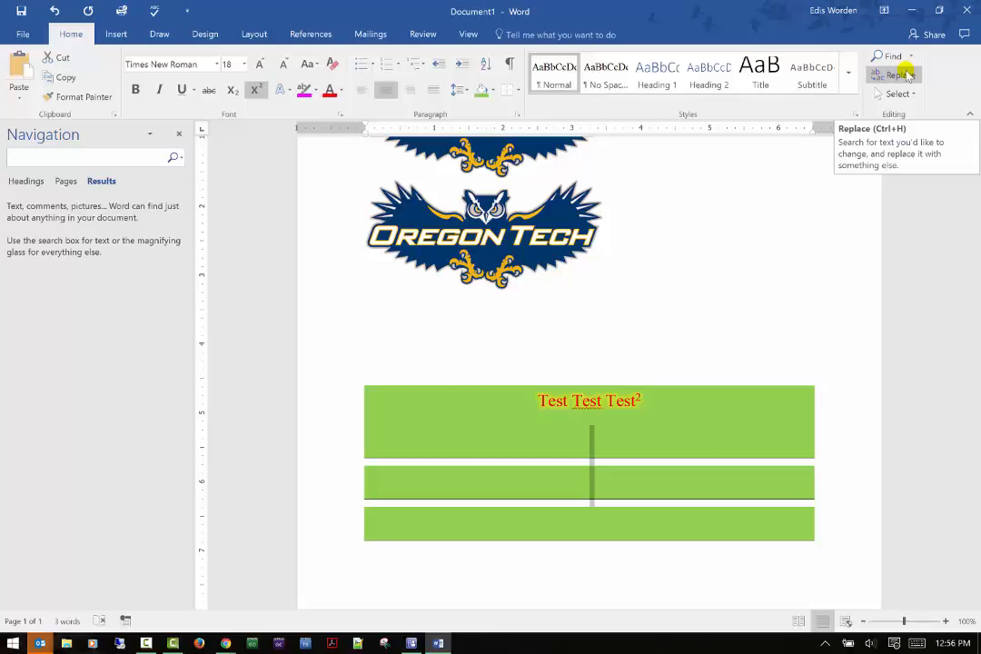
pyautogui.write('test')
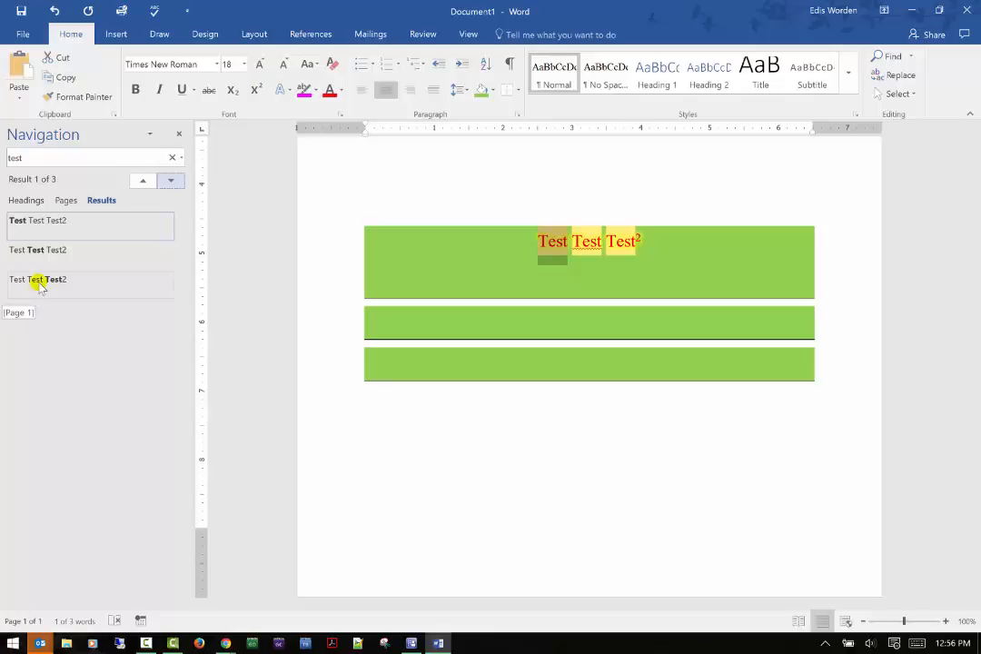
# - Use Advanced Find for "Test", try highlighting all matches, look at the search scope choices and go to the next match
pyautogui.click(909, 57)
pyautogui.click(909, 93)
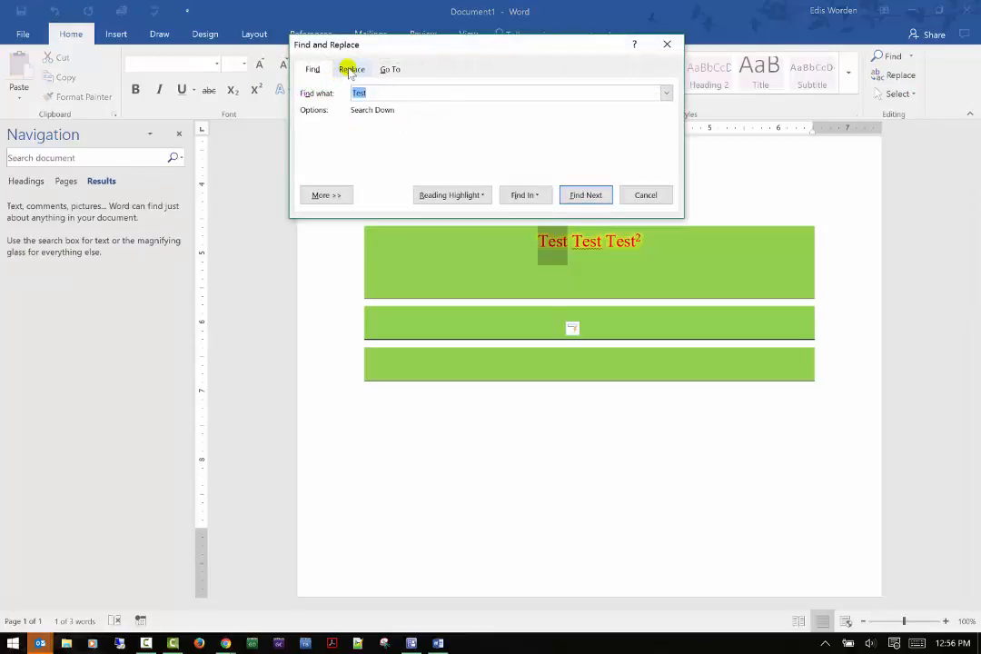
pyautogui.click(459, 197)
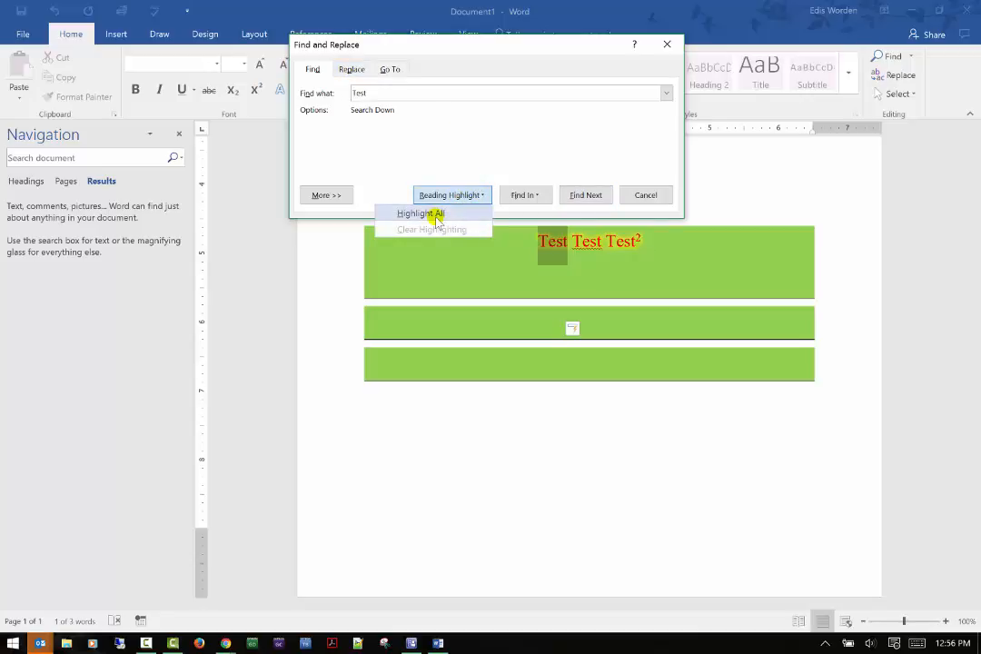
pyautogui.click(437, 217)
pyautogui.click(544, 195)
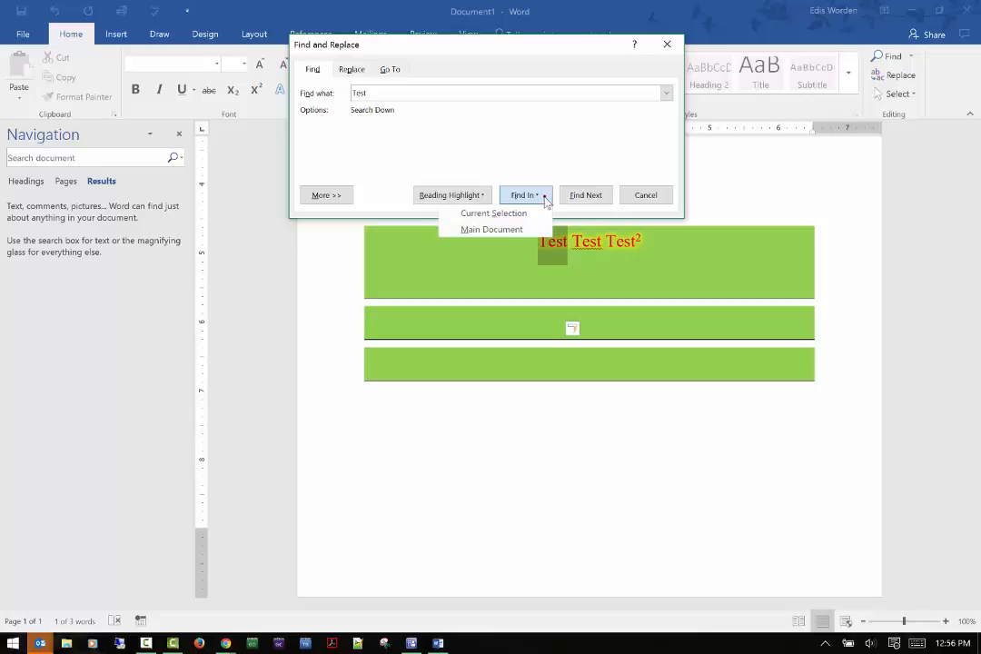
pyautogui.click(569, 196)
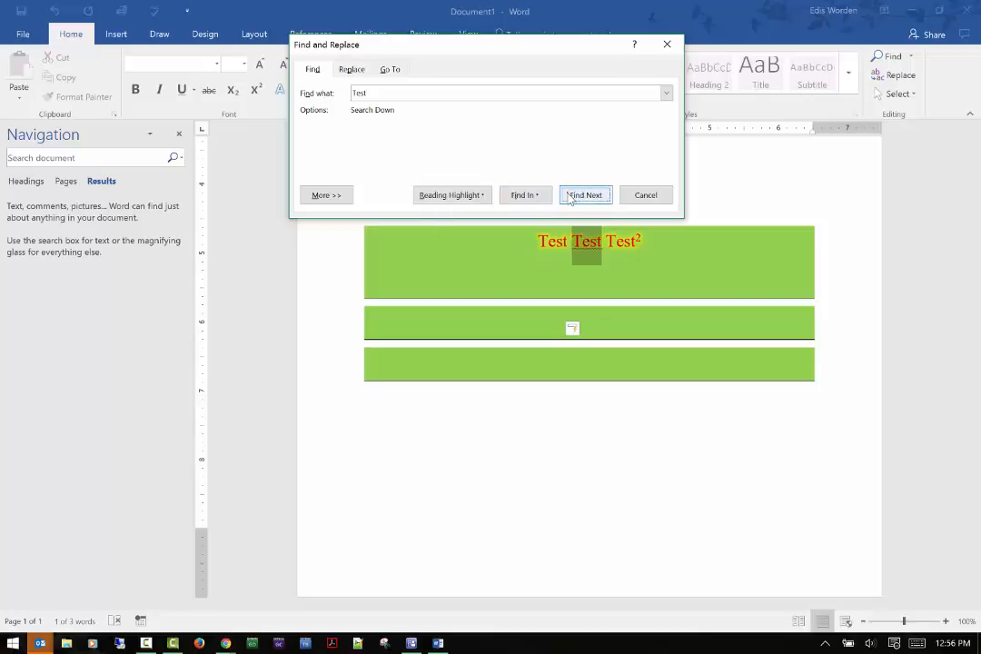
# - Replace one "Test" with "Exam", and replace all remaining matches, continuing the search from the document's beginning
pyautogui.click(360, 73)
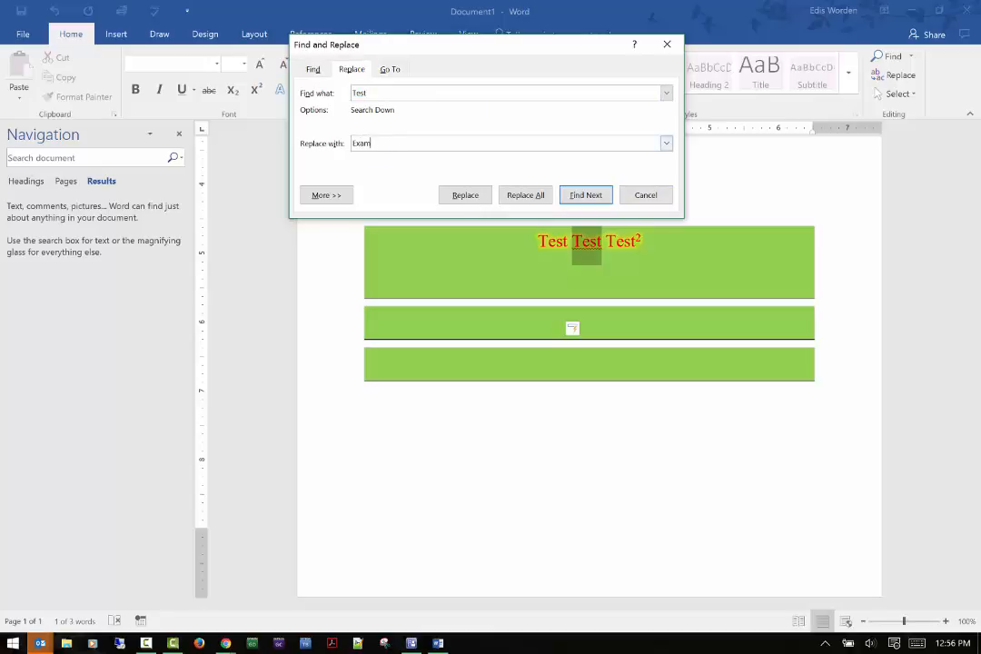
pyautogui.click(465, 196)
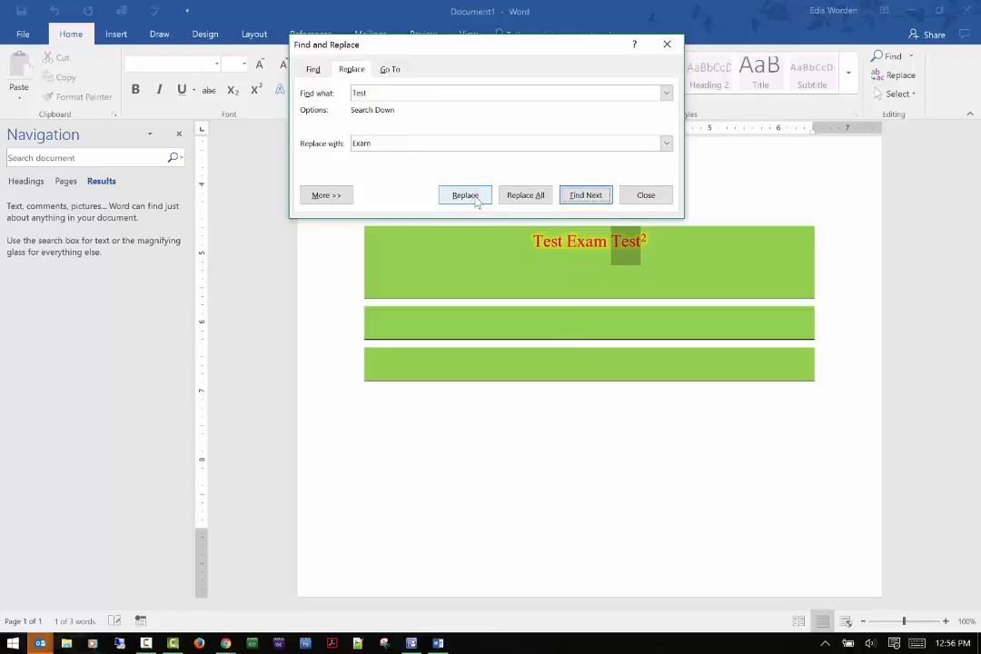
pyautogui.click(526, 196)
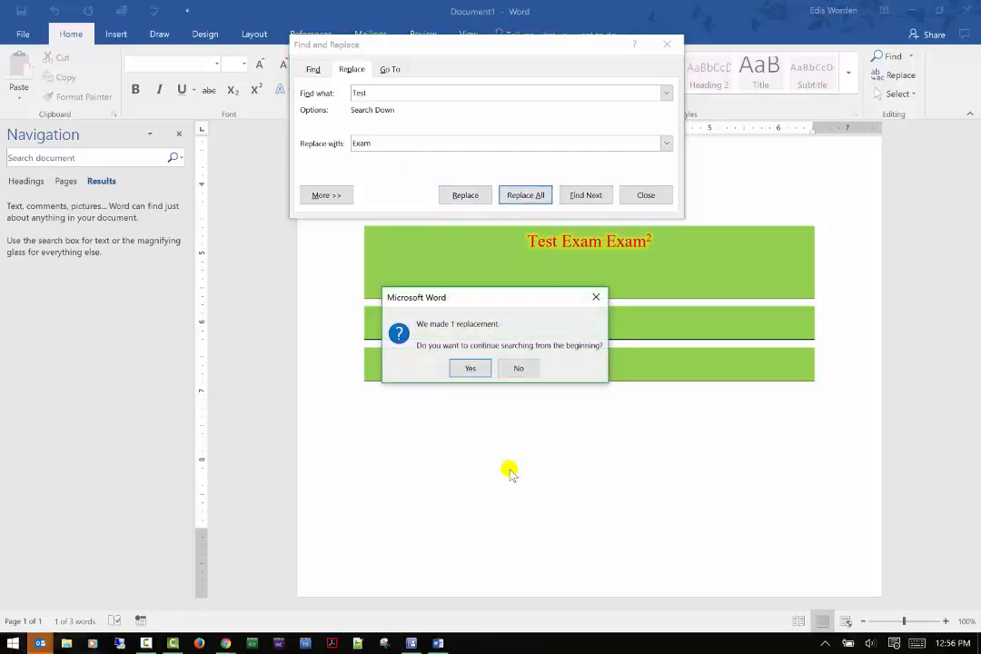
pyautogui.click(480, 368)
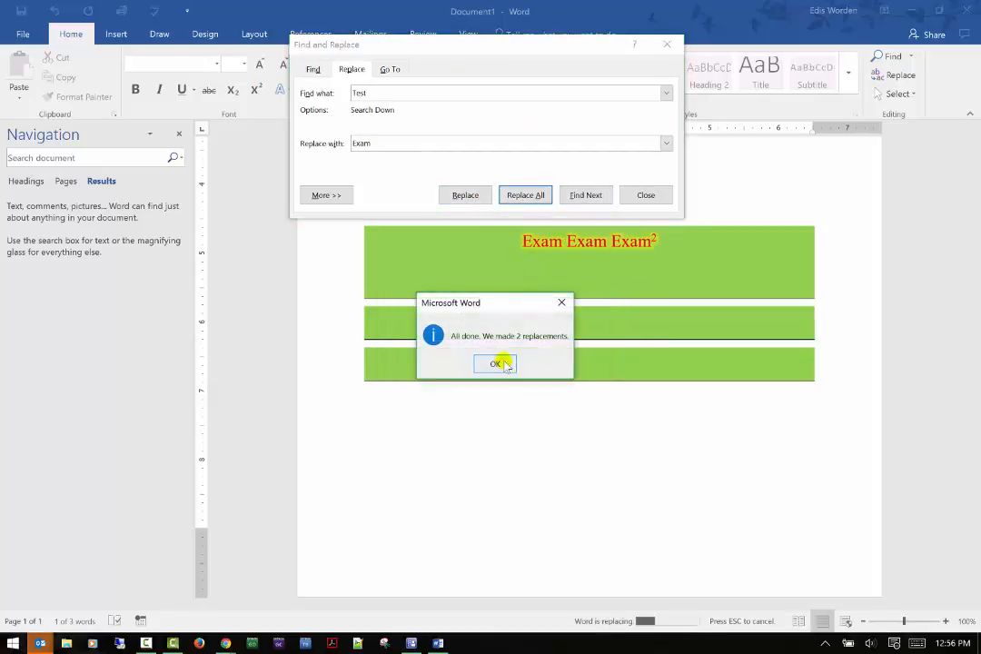
pyautogui.click(496, 364)
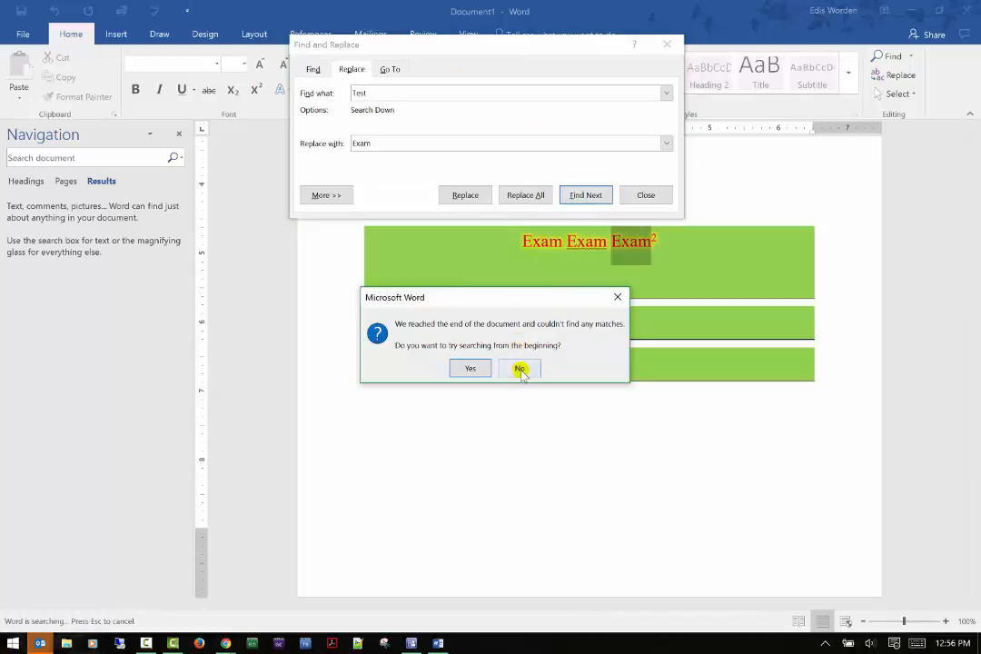
pyautogui.click(521, 370)
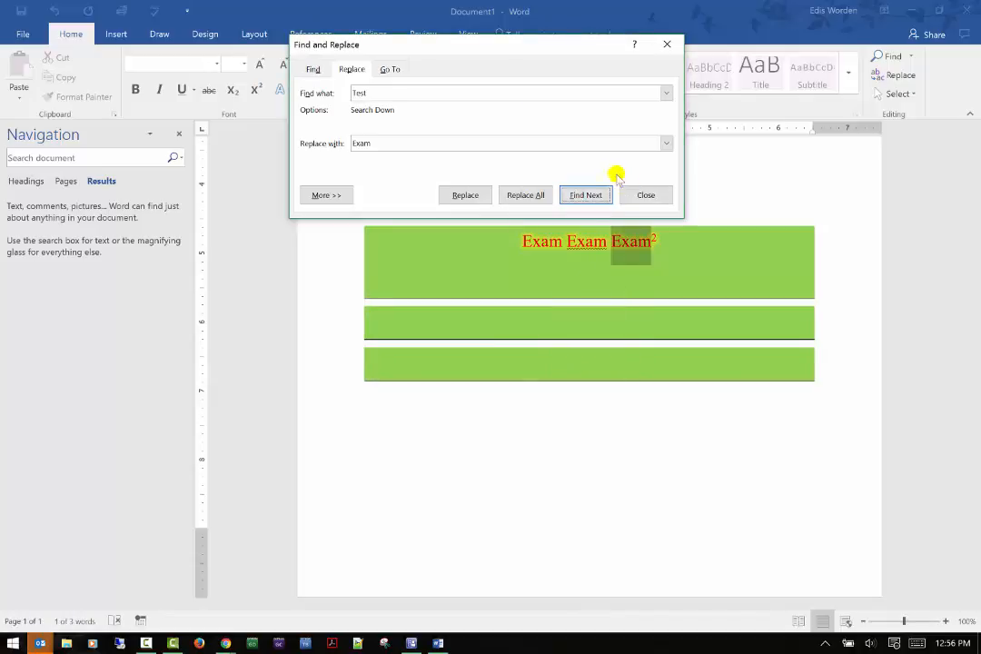
# - Look through the Go To target types in Find and Replace, and close the dialog
pyautogui.click(391, 70)
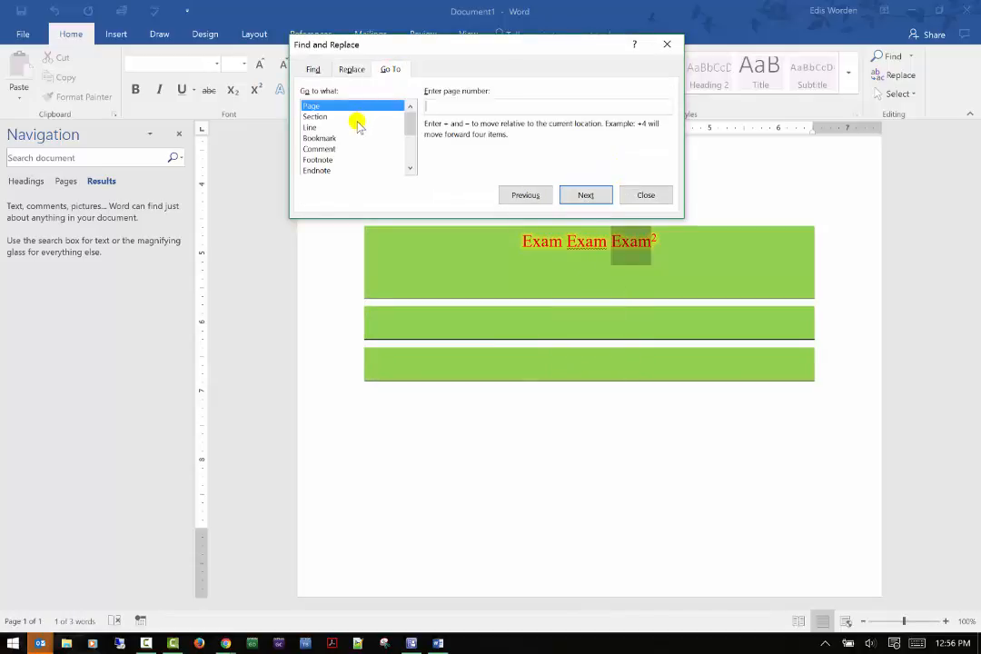
pyautogui.scroll(-3, 350, 153)
pyautogui.scroll(3, 352, 155)
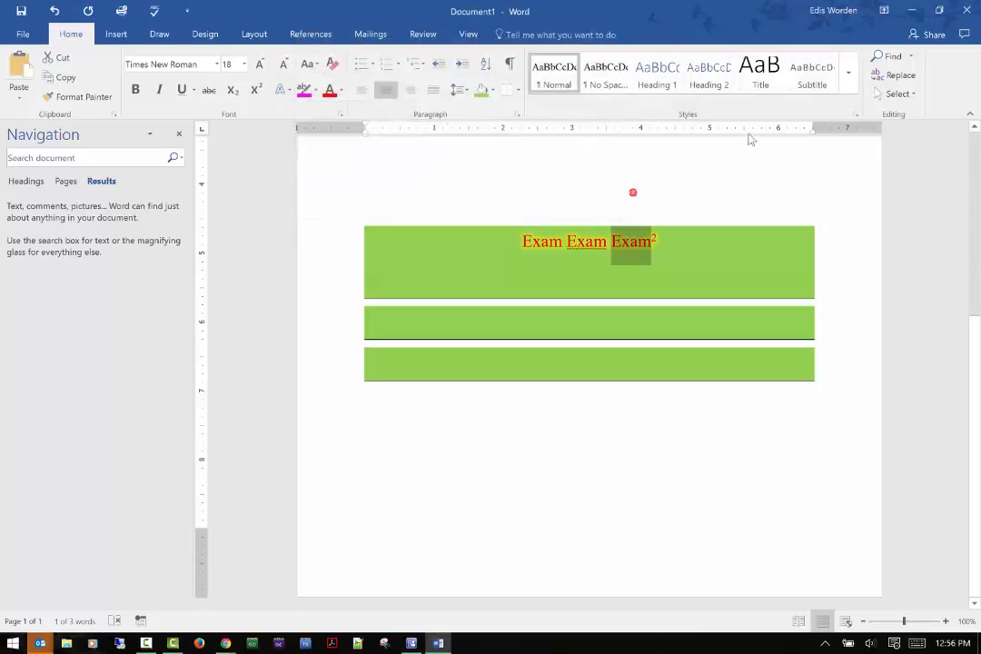
# - Try to replace all occurrences of "test" with "Exam", declining to continue the search from the document's beginning
pyautogui.click(899, 75)
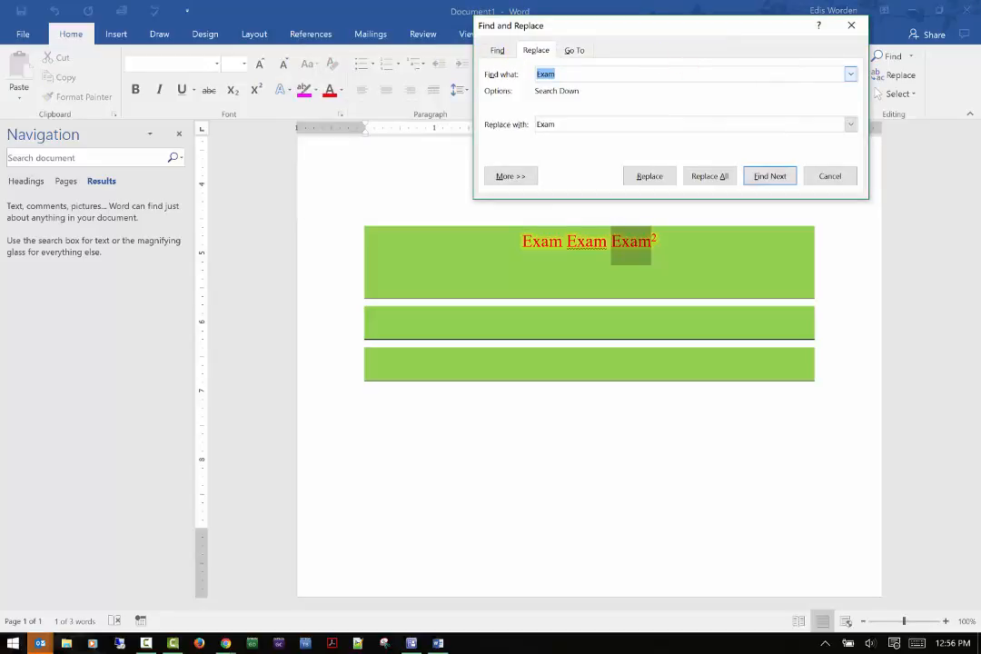
pyautogui.write('test')
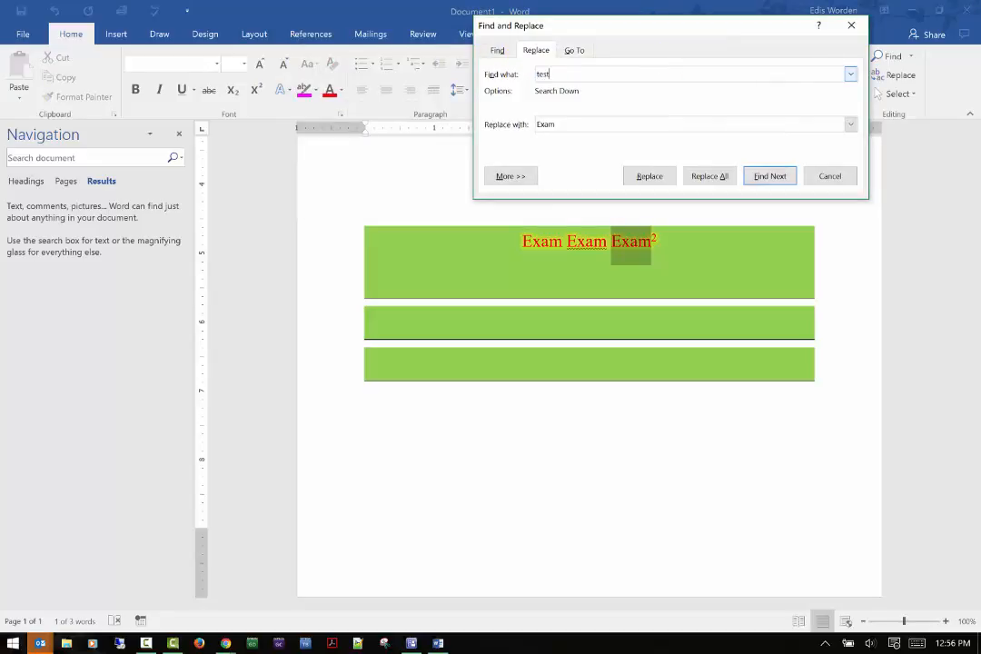
pyautogui.click(696, 175)
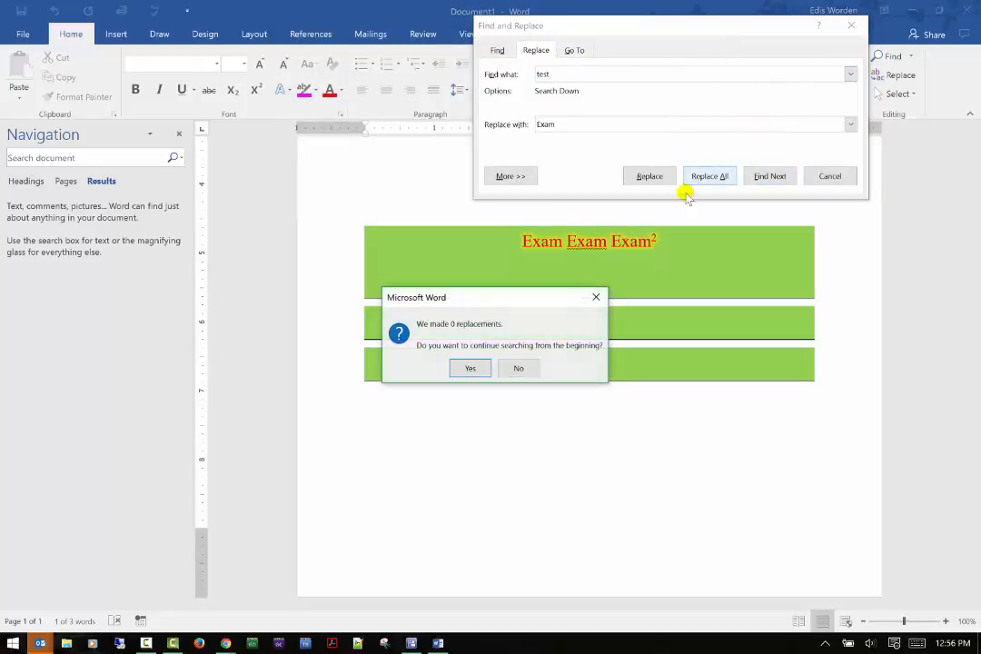
pyautogui.click(518, 368)
# - Find "exam" from the document's beginning, replace all occurrences with "test", and close Find and Replace
pyautogui.write('exam')
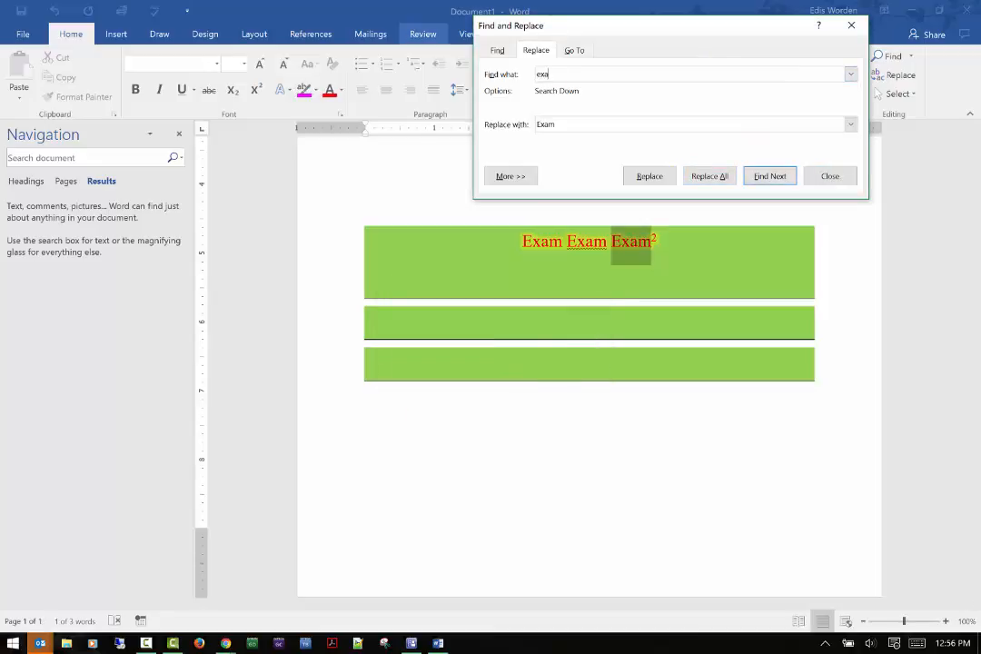
pyautogui.press('Tab')
pyautogui.write('test')
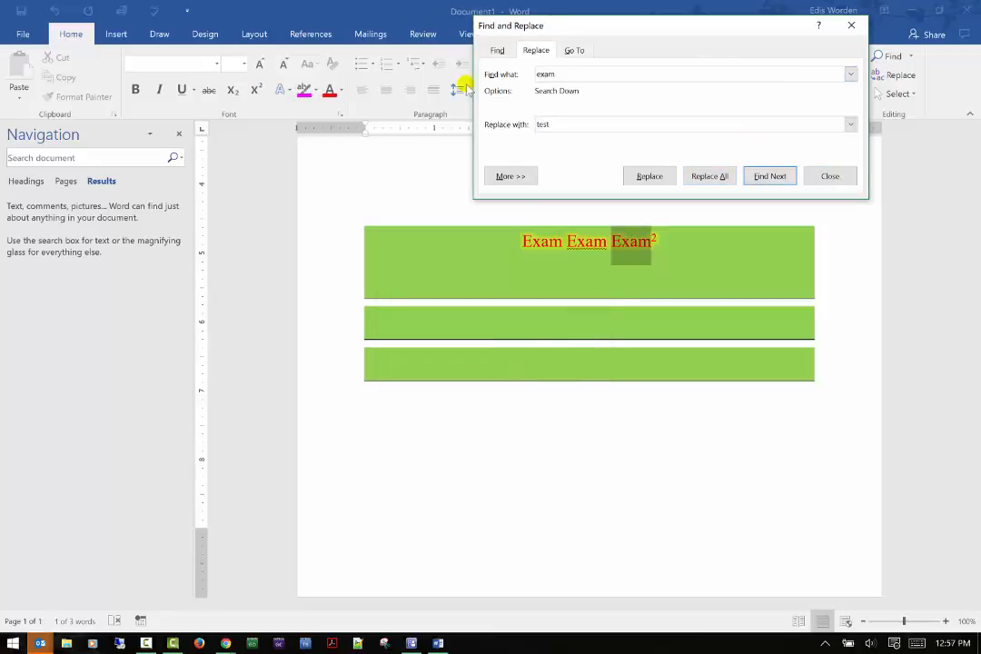
pyautogui.click(778, 180)
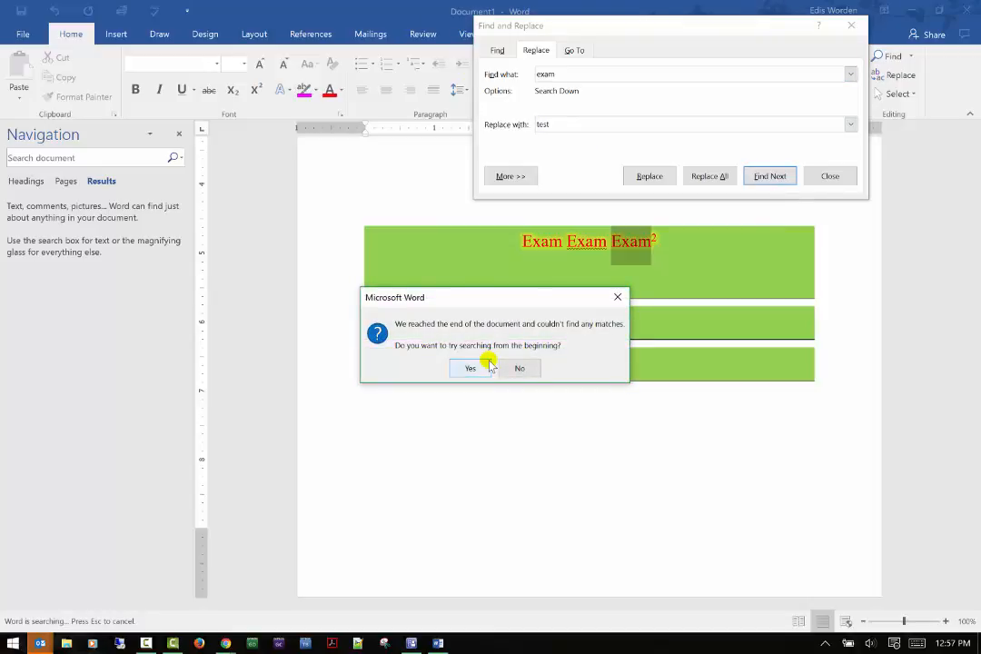
pyautogui.click(489, 365)
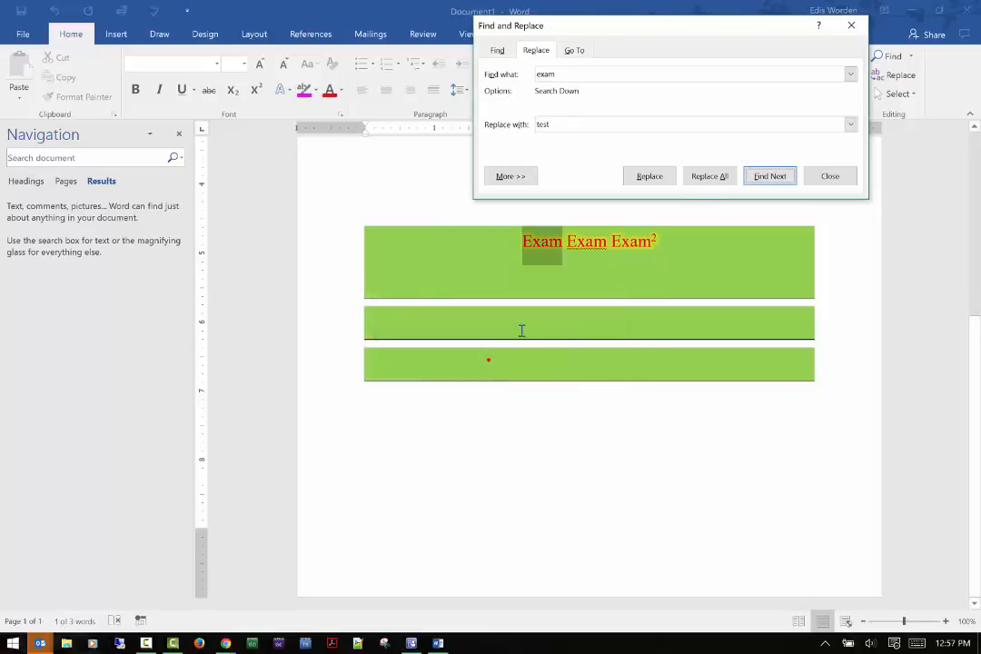
pyautogui.click(731, 177)
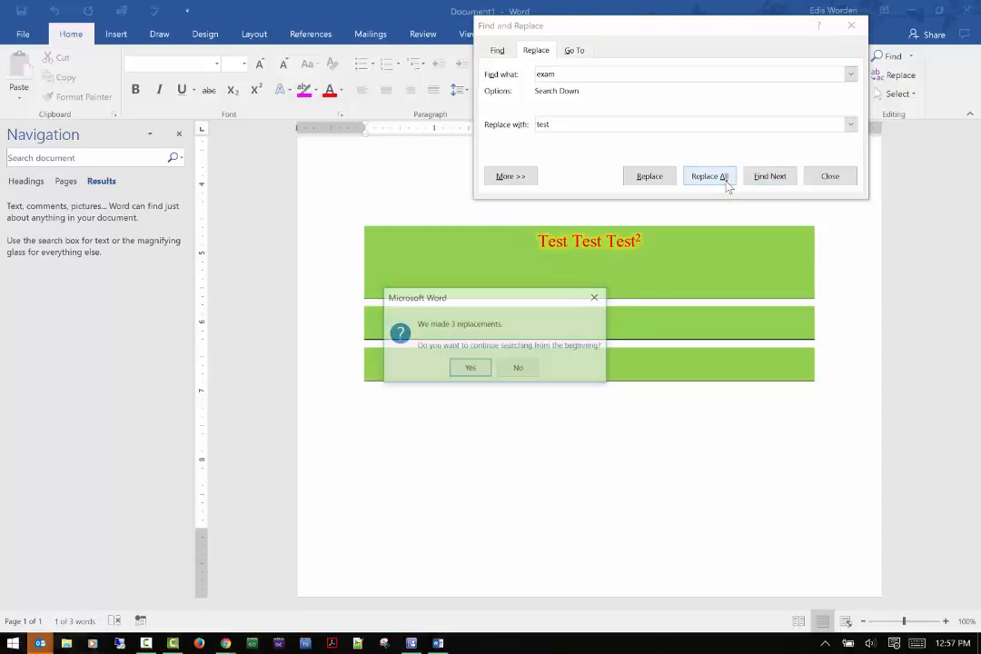
pyautogui.click(471, 367)
pyautogui.click(495, 364)
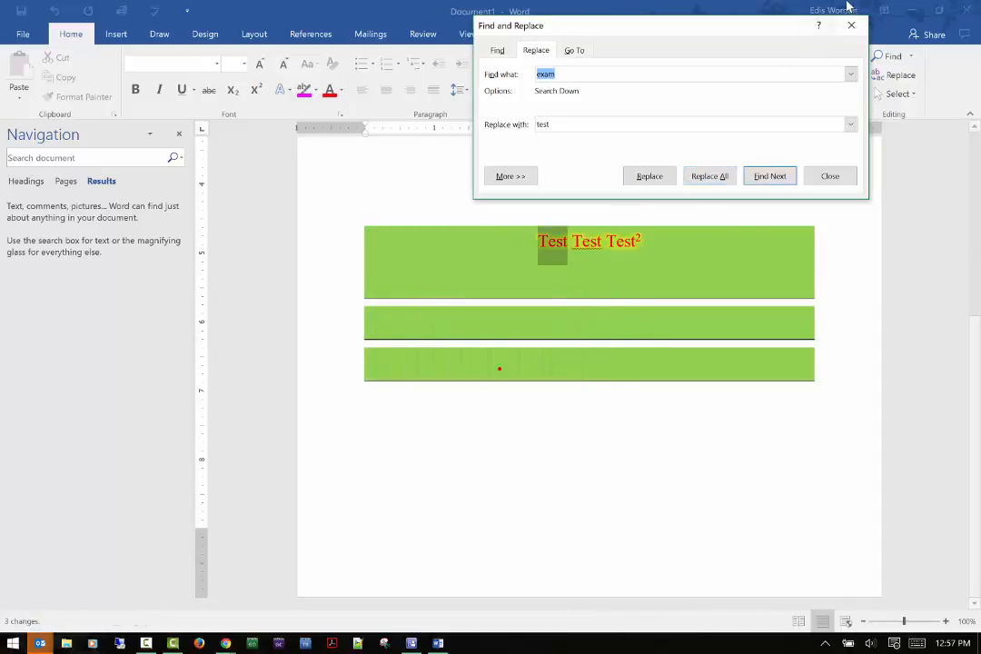
pyautogui.press('Escape')
# - Turn on Select Objects, and select all content in the document, including both logos and the text
pyautogui.click(899, 94)
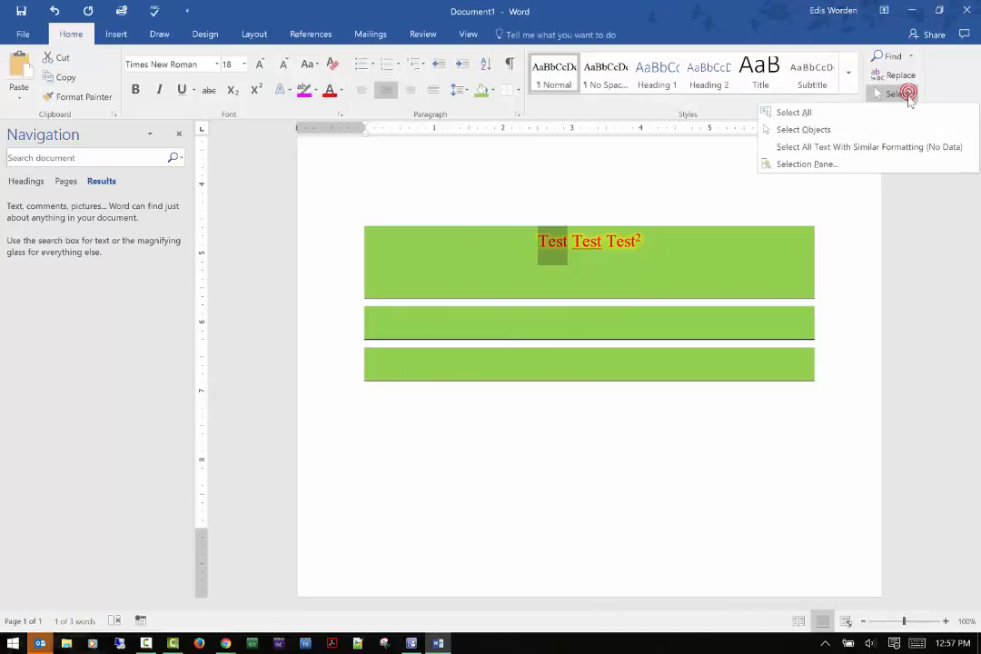
pyautogui.click(858, 132)
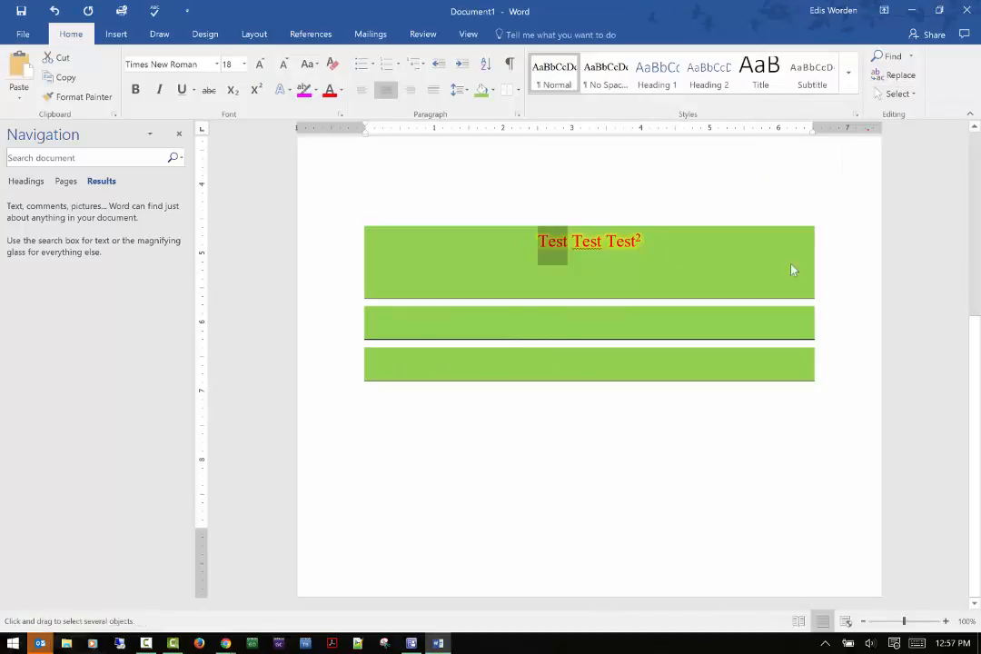
pyautogui.scroll(2, 759, 271)
pyautogui.scroll(3, 759, 270)
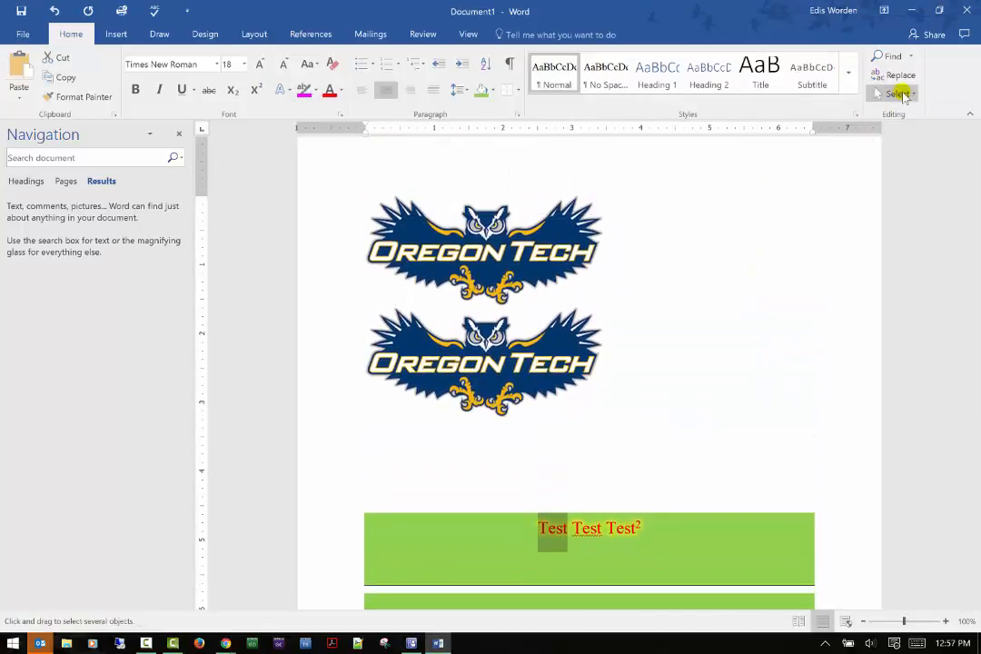
pyautogui.click(912, 94)
pyautogui.click(902, 113)
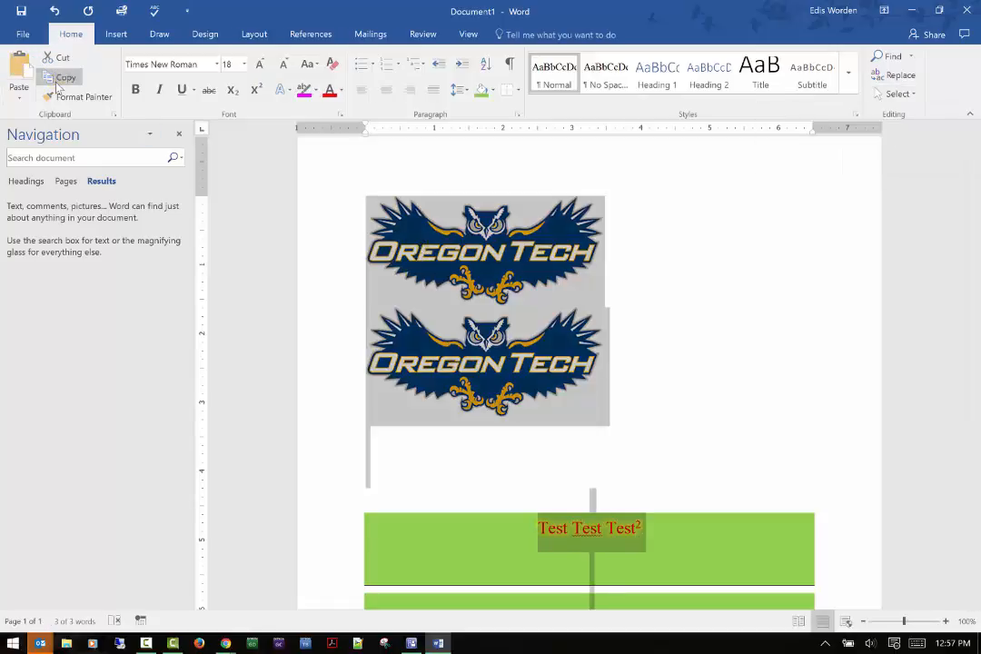
# - Look through the Paste Special formats for the clipboard contents, and cancel without pasting
pyautogui.click(19, 97)
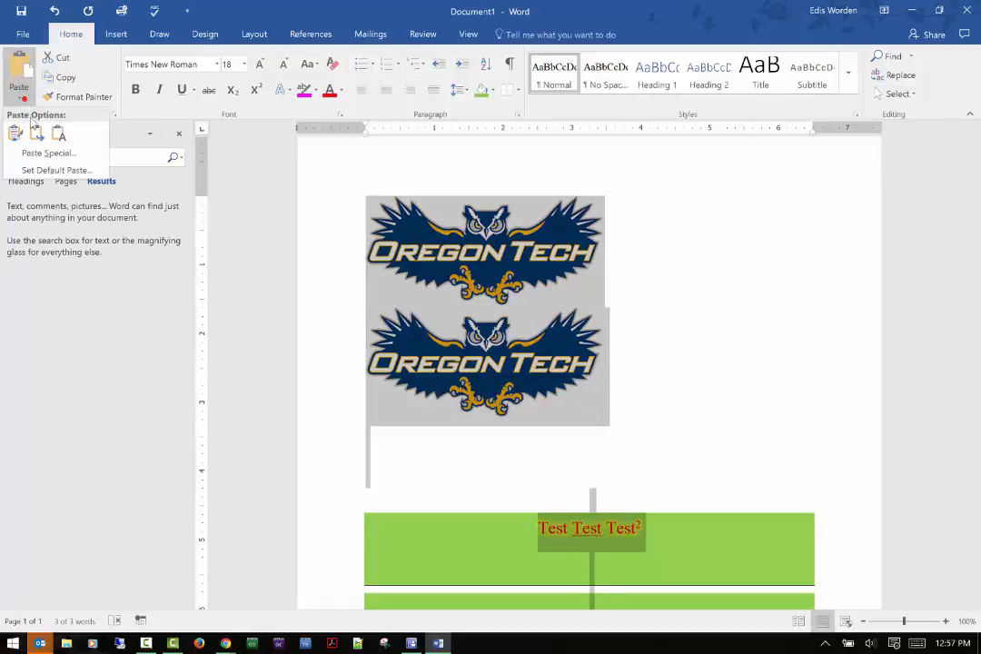
pyautogui.click(36, 154)
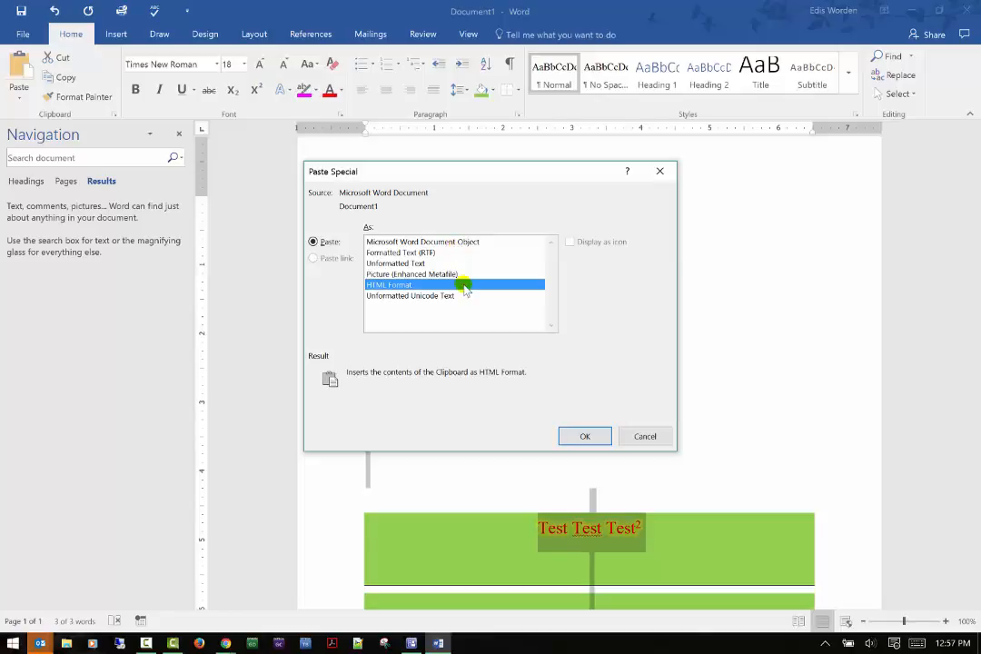
pyautogui.click(654, 437)
# - Show the Selection pane and switch the selection between Picture 2 and Picture 1, ending with Picture 1 selected
pyautogui.click(897, 93)
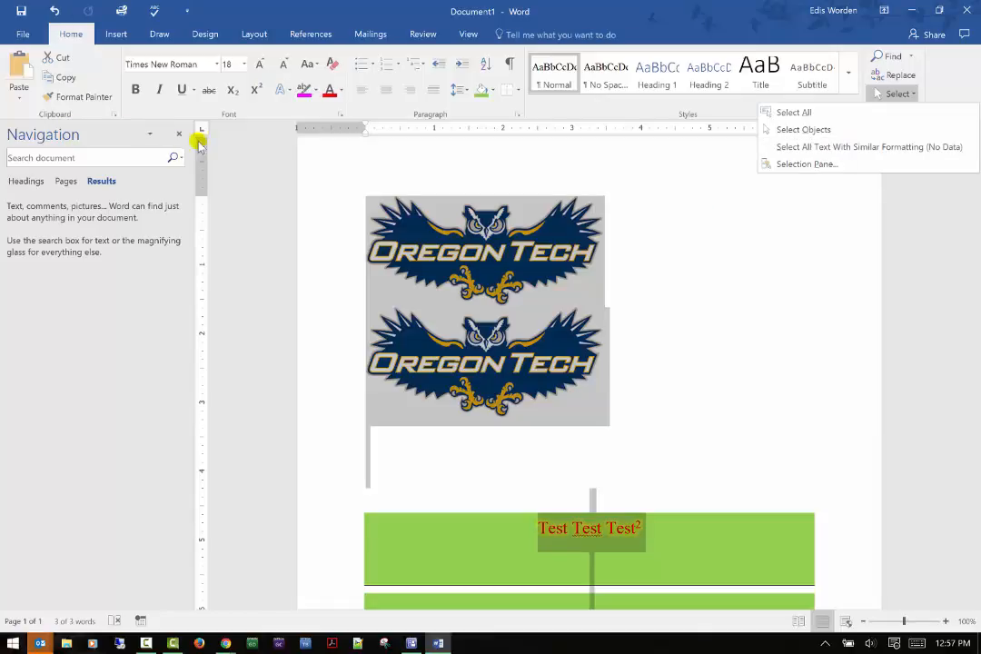
pyautogui.click(180, 136)
pyautogui.click(892, 93)
pyautogui.click(822, 164)
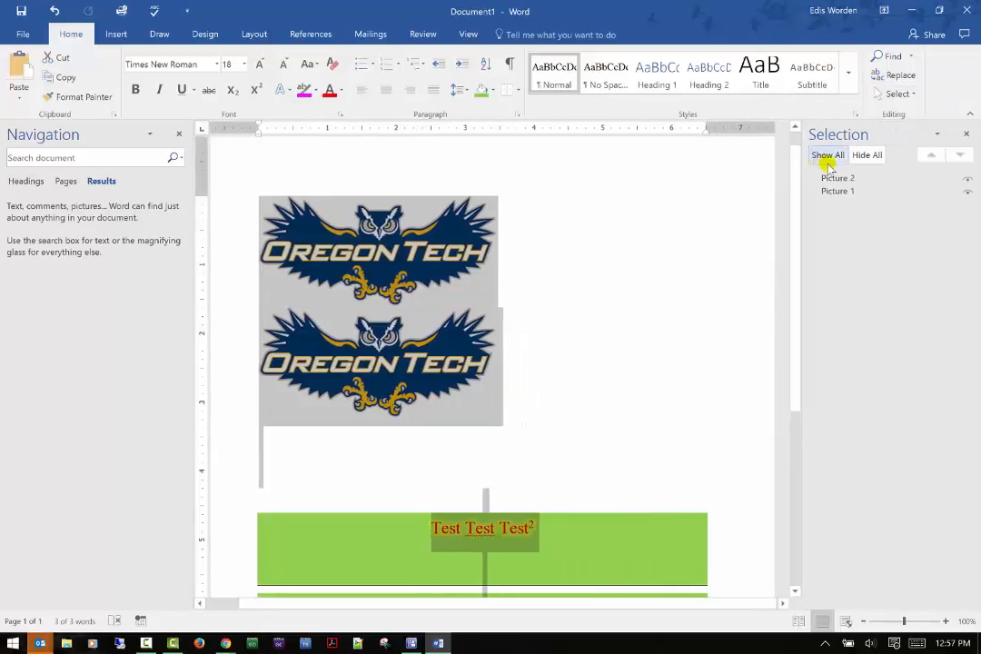
pyautogui.click(829, 179)
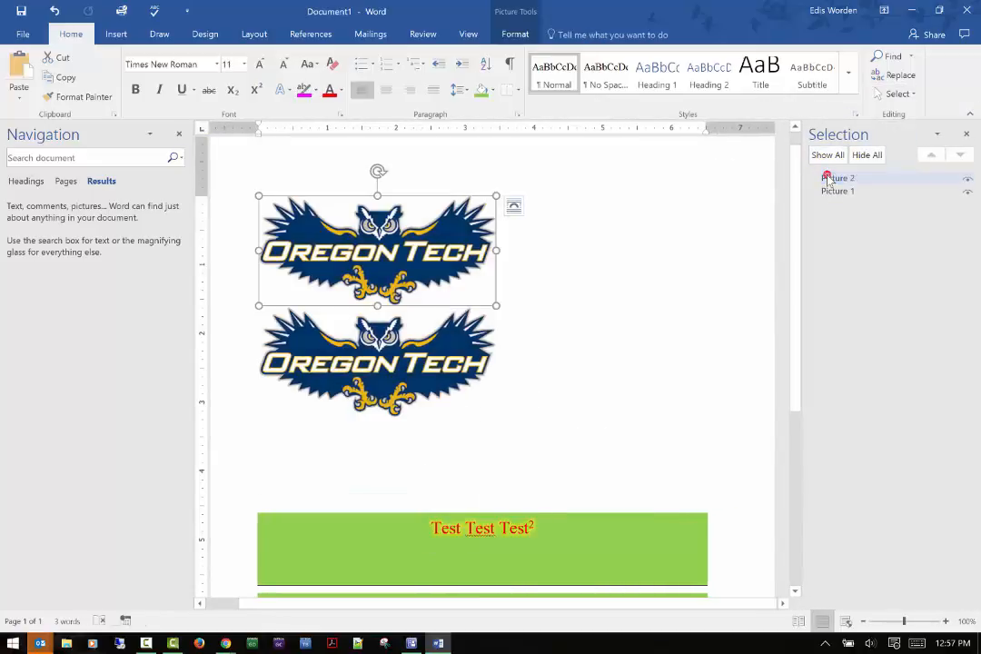
pyautogui.click(831, 191)
pyautogui.click(830, 179)
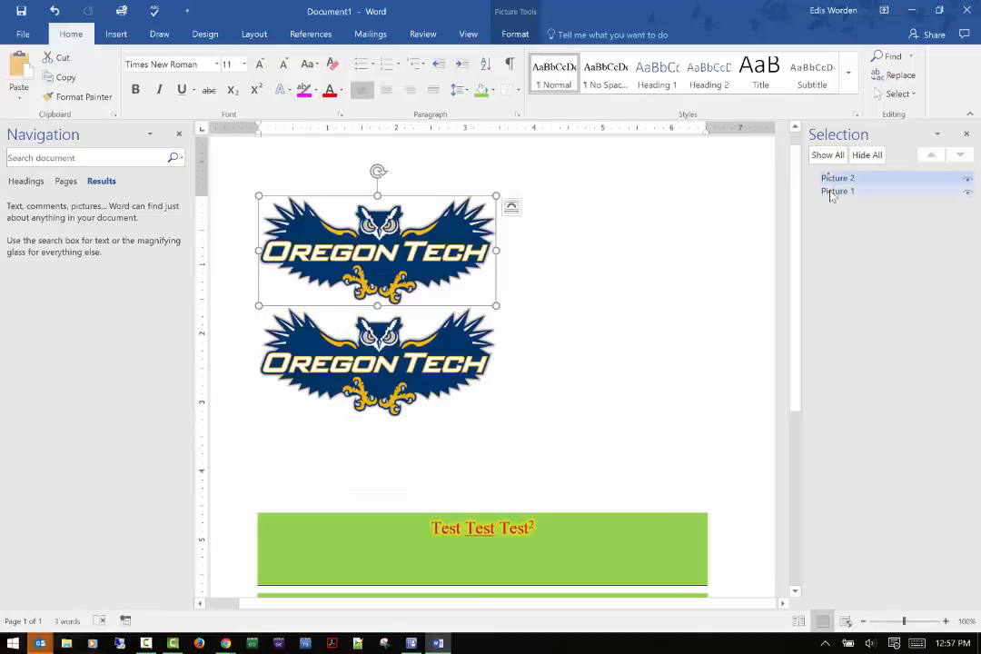
pyautogui.click(829, 191)
pyautogui.click(828, 178)
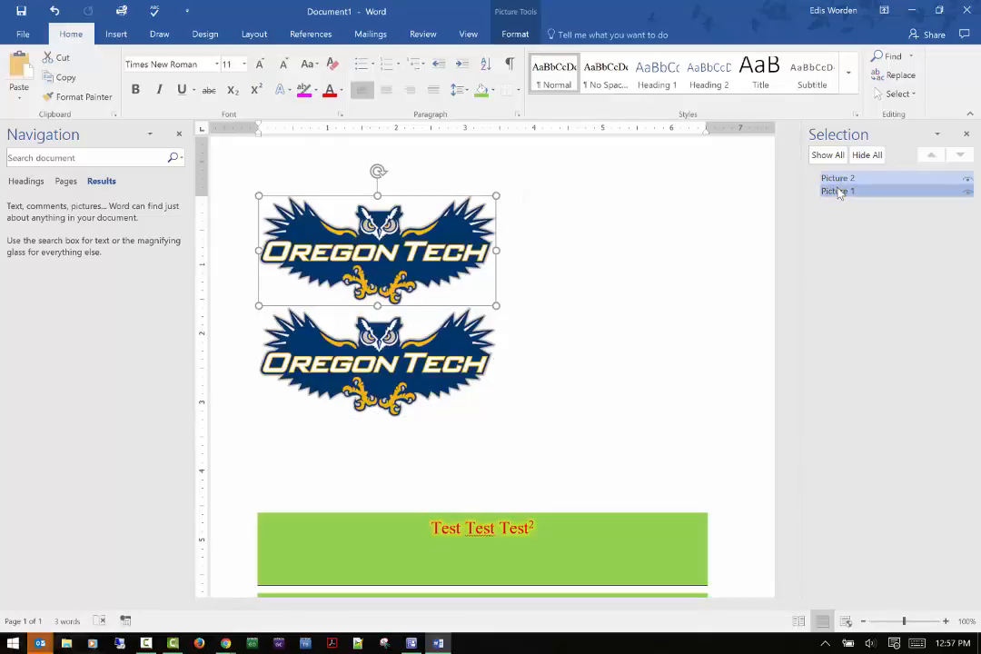
pyautogui.click(838, 191)
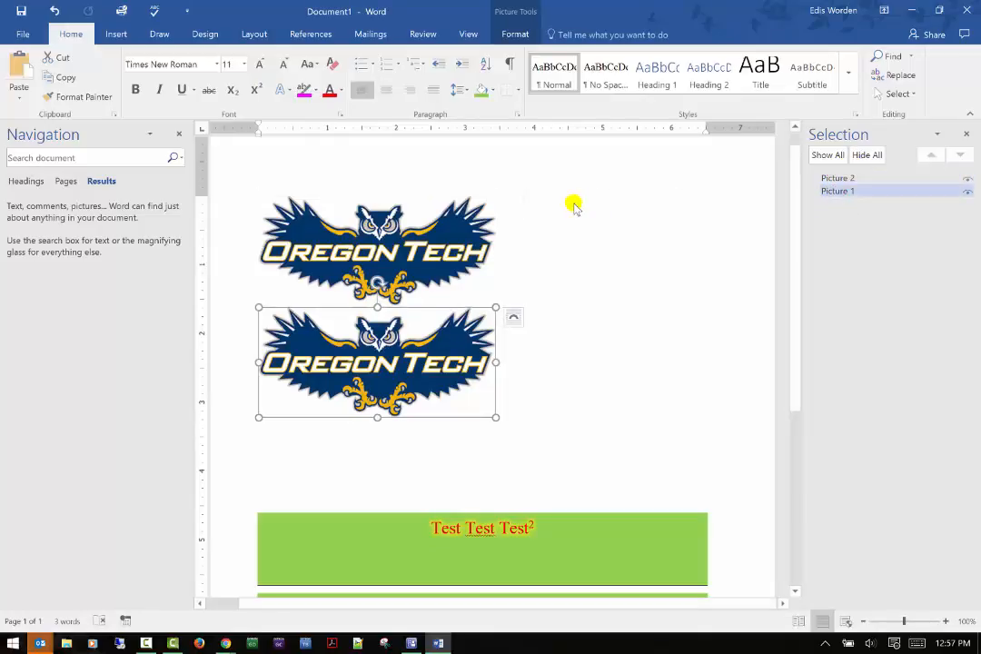